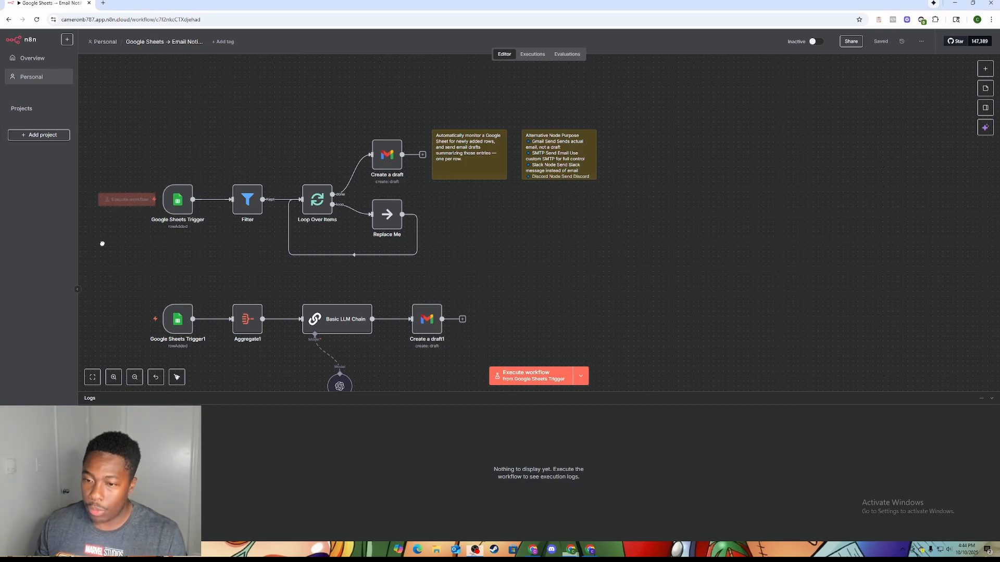
Step: Examine the finished Google Sheets email notification workflow and the source spreadsheet's columns and rows
drag(102, 240, 185, 202)
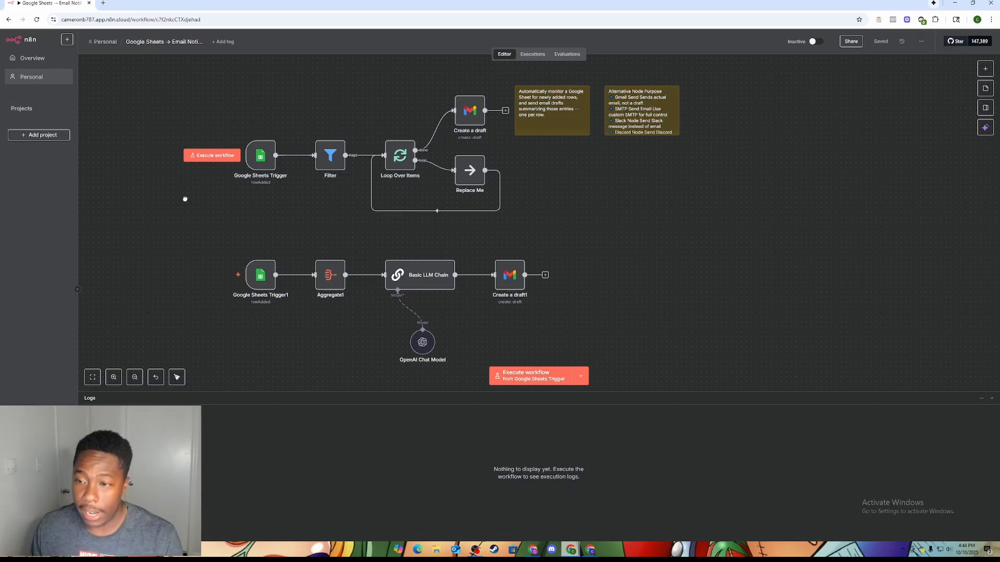
drag(185, 202, 166, 211)
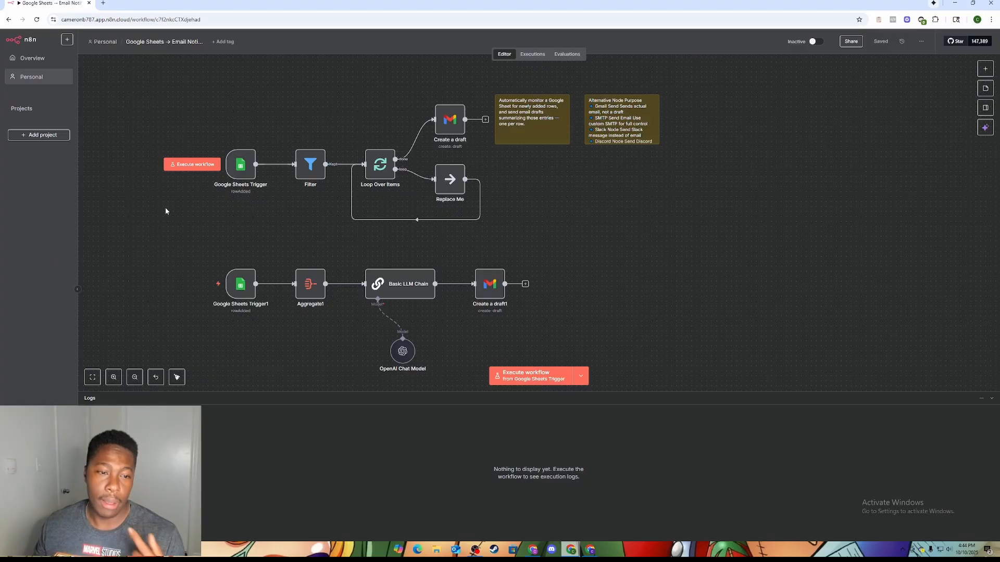
mouse_move(165, 211)
mouse_down()
mouse_move(177, 222)
mouse_move(197, 209)
mouse_move(163, 233)
mouse_move(153, 207)
mouse_up()
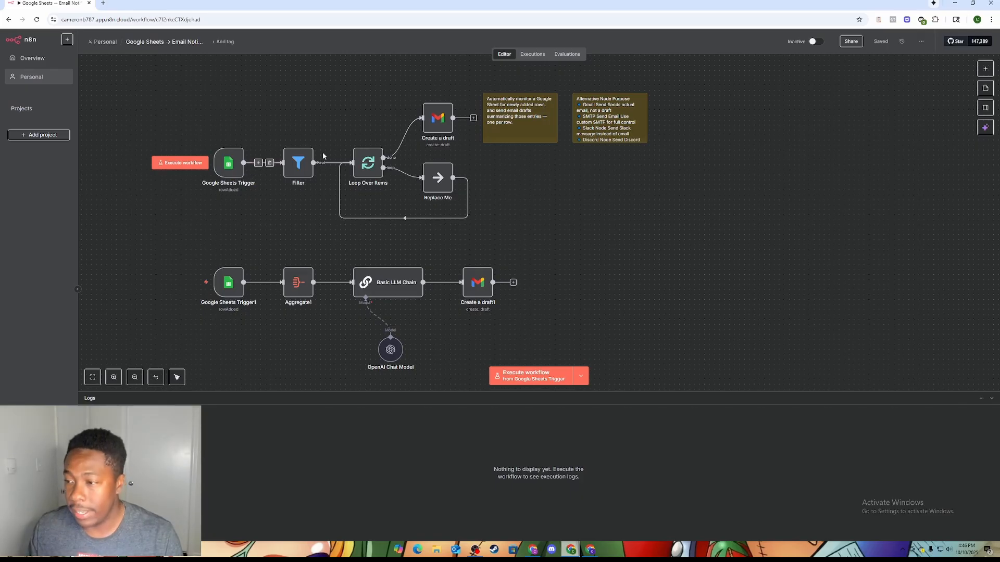
drag(524, 192, 458, 198)
scroll(457, 201, up, 1)
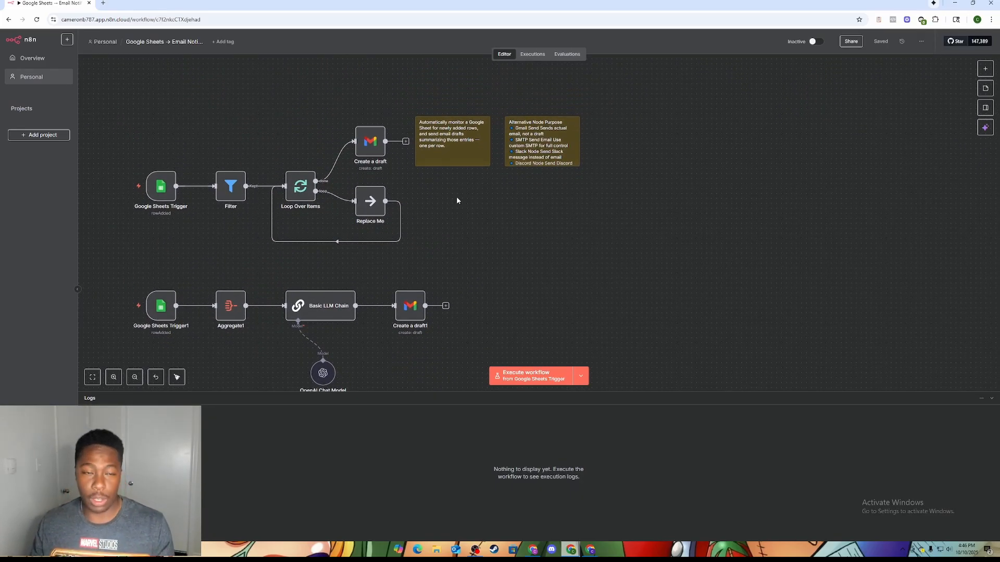
scroll(461, 199, down, 1)
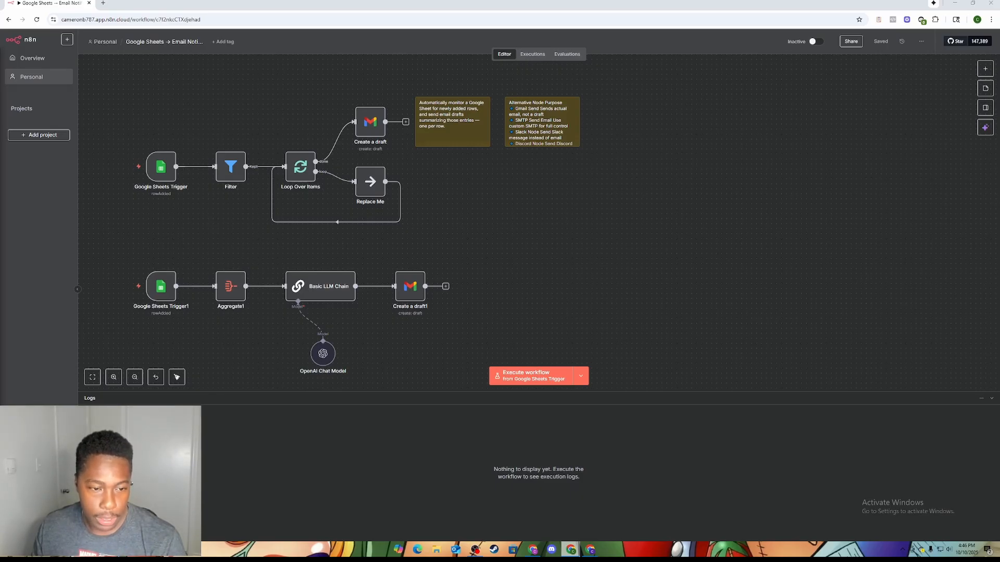
drag(0, 292, 123, 4)
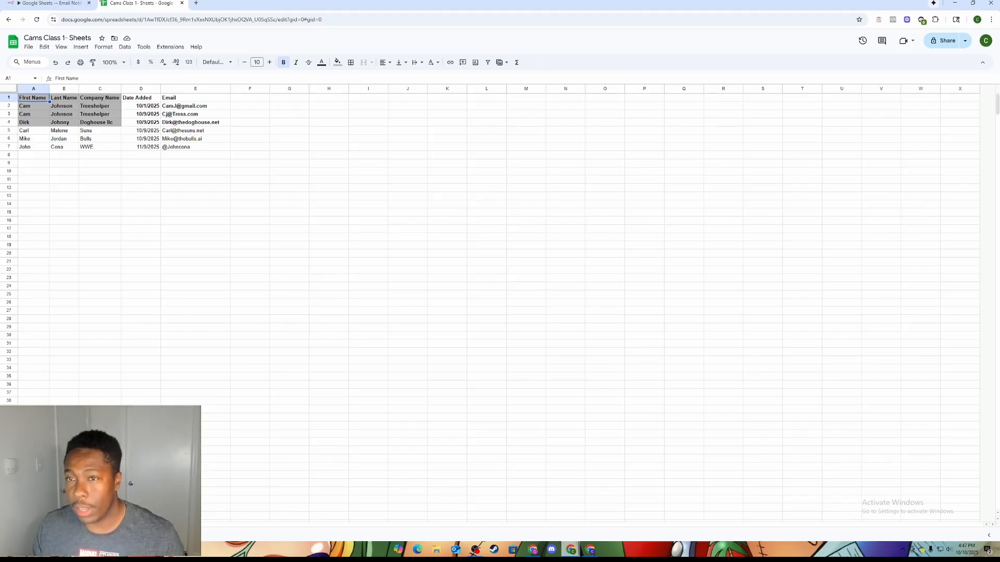
click(49, 3)
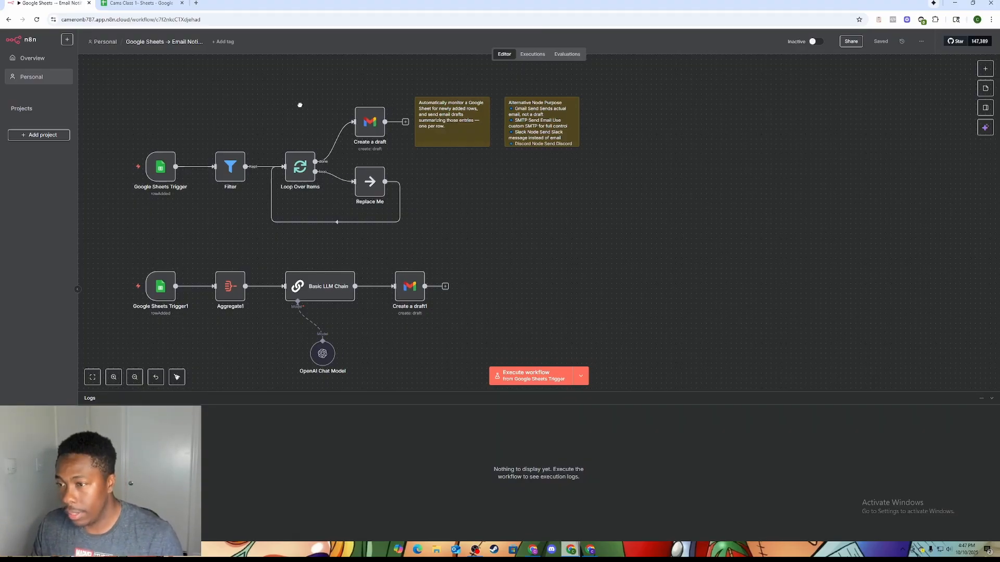
drag(299, 103, 317, 125)
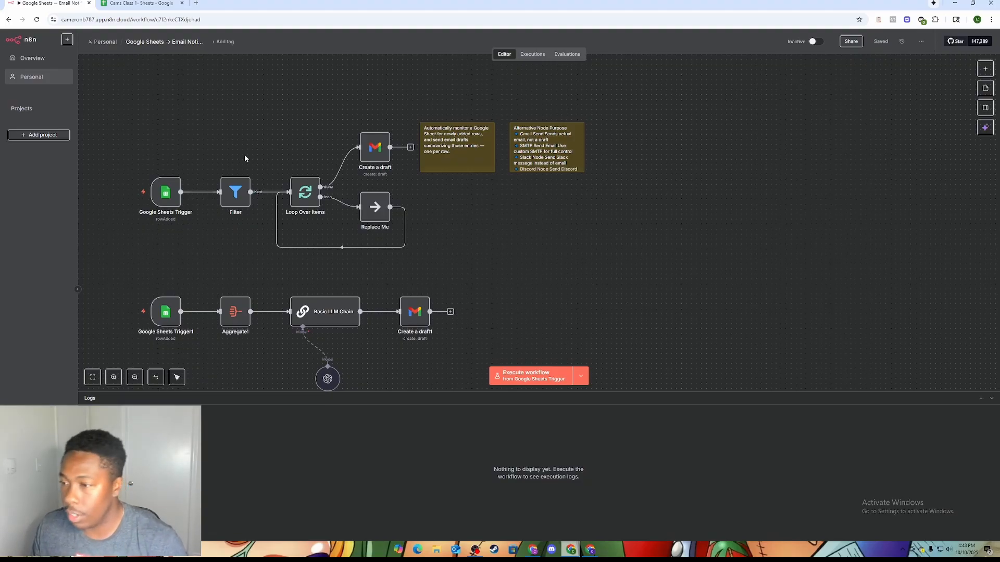
drag(245, 158, 477, 212)
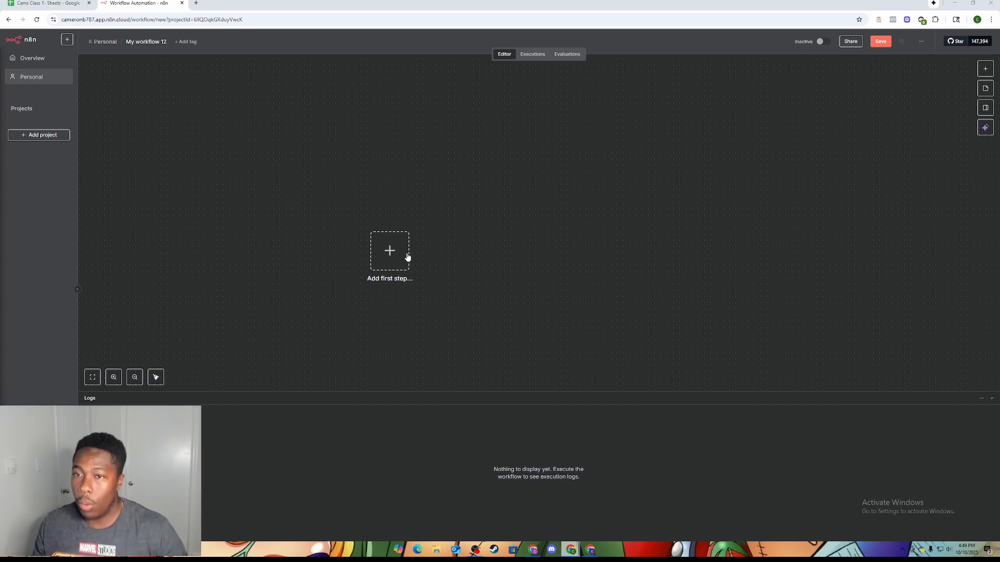
Step: Review the source spreadsheet, and add a Google Sheets trigger for On row added as the new workflow's first step
click(46, 3)
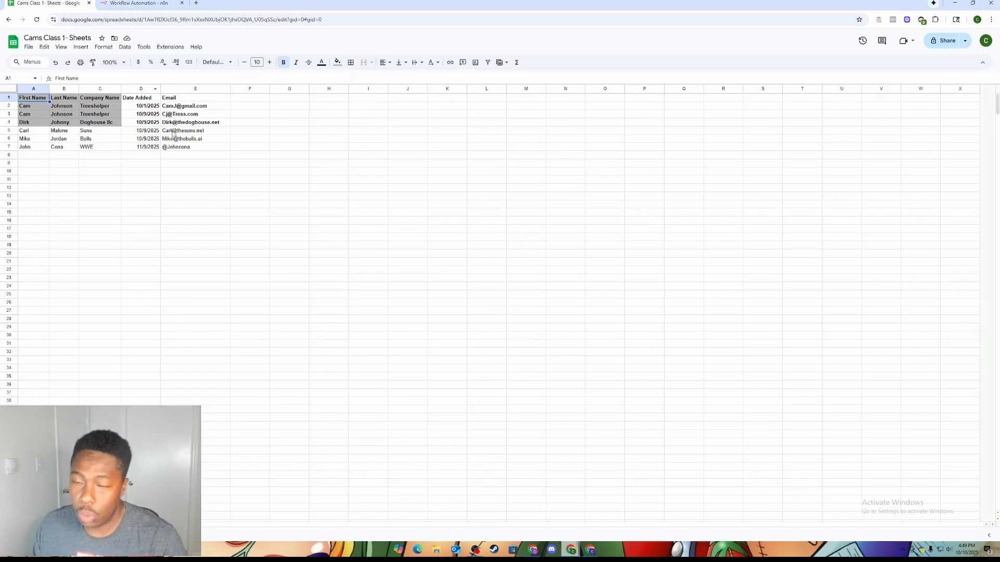
click(222, 165)
click(140, 3)
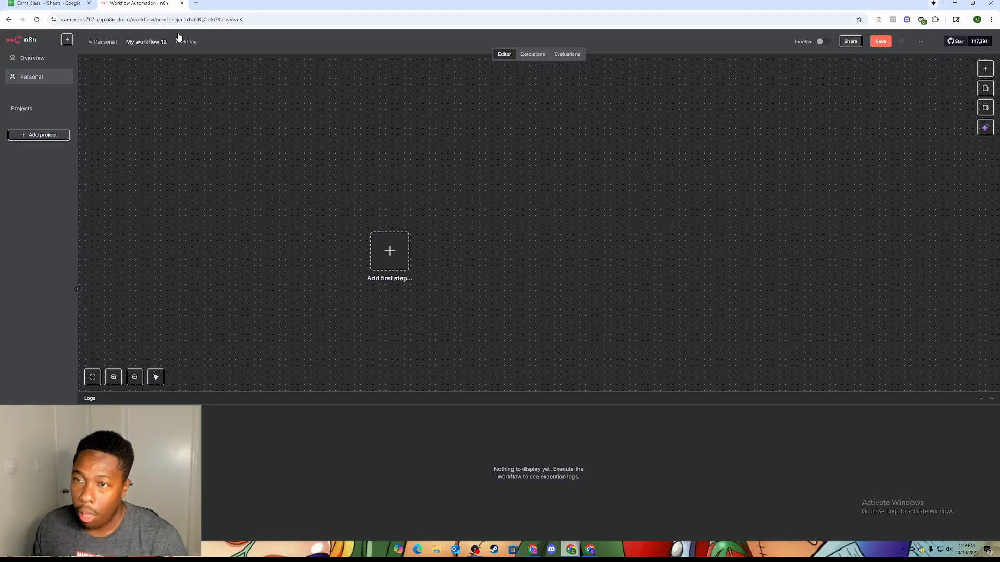
click(392, 254)
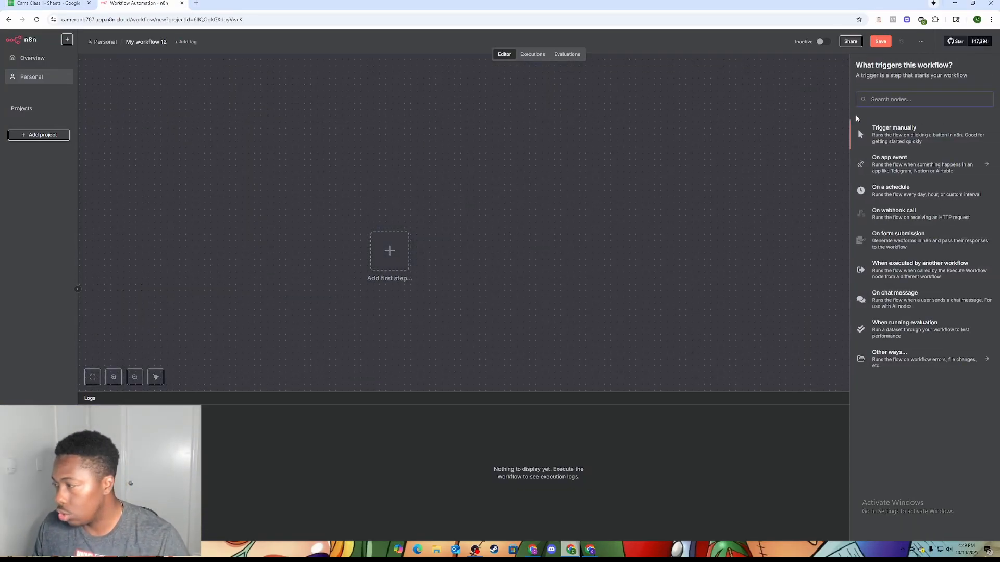
text(sheet)
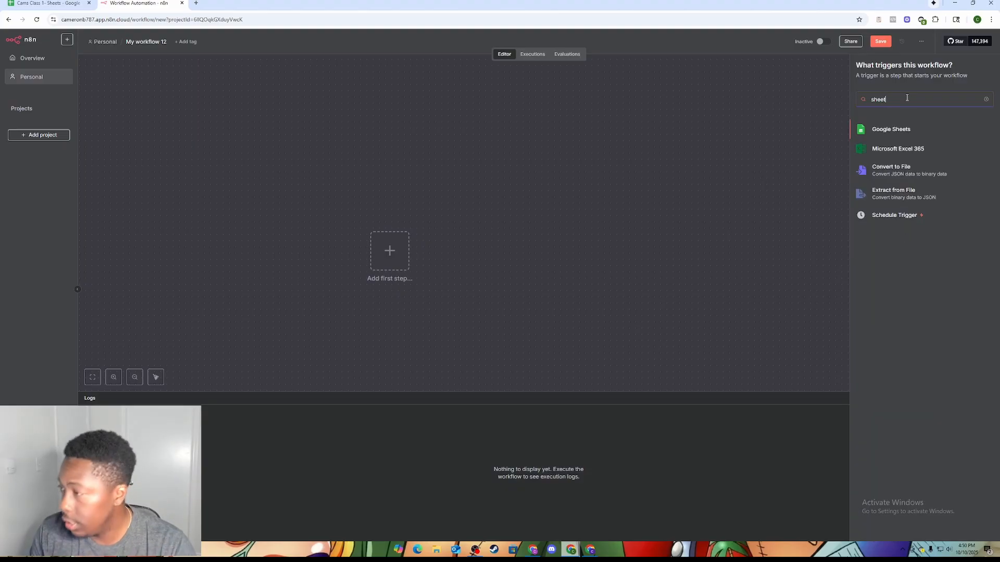
click(898, 128)
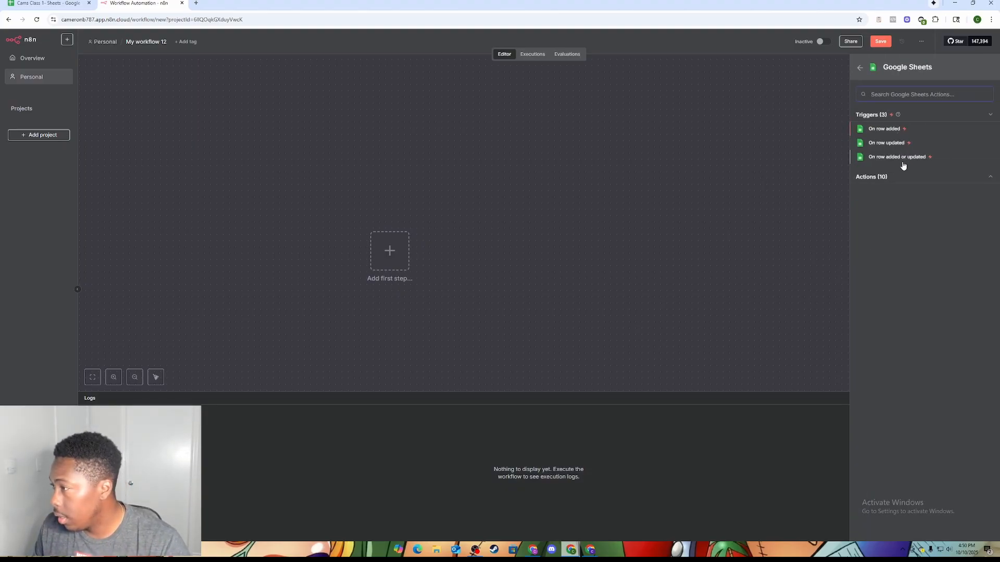
click(885, 130)
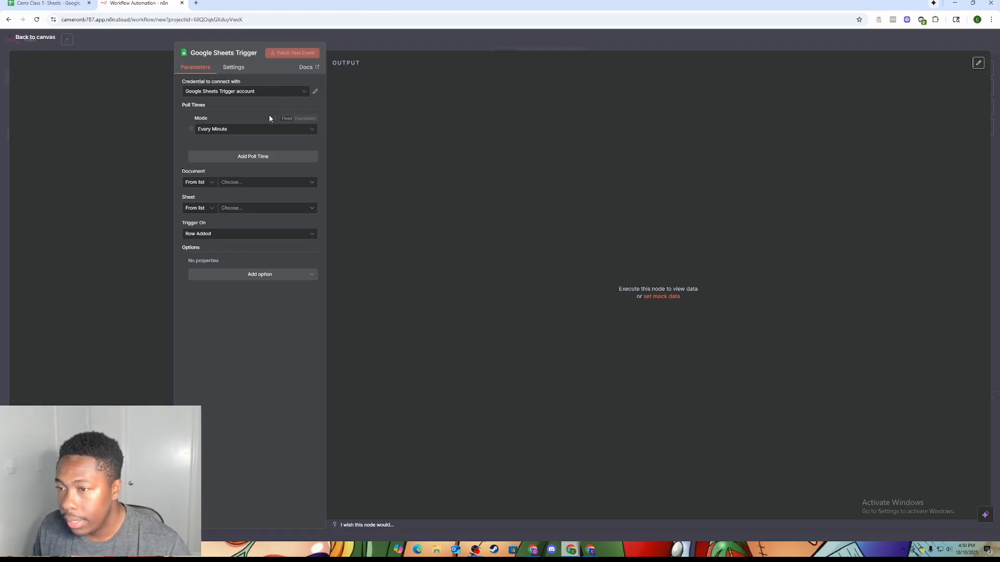
Step: Set the Google Sheets trigger's poll mode to Every Day
click(266, 137)
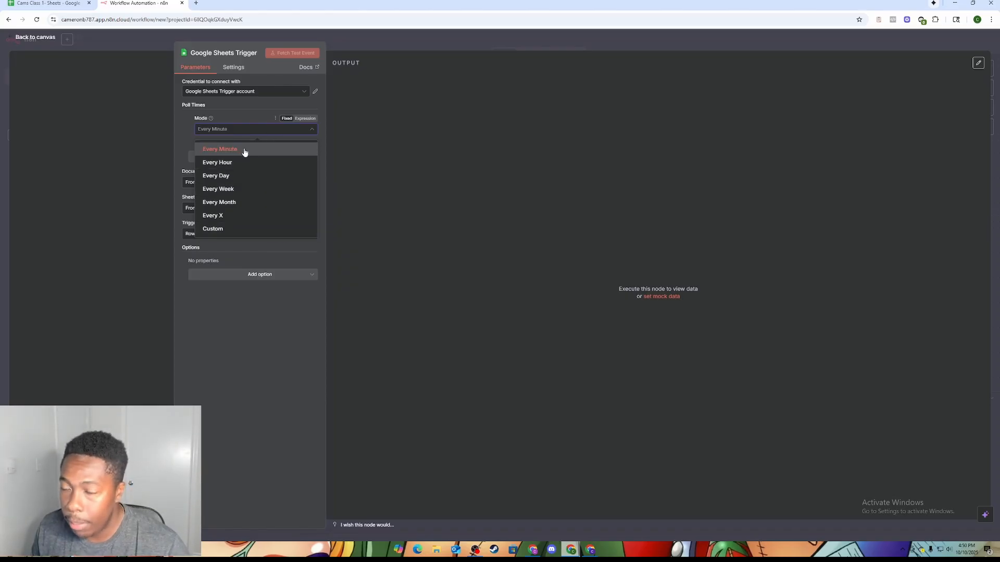
click(243, 175)
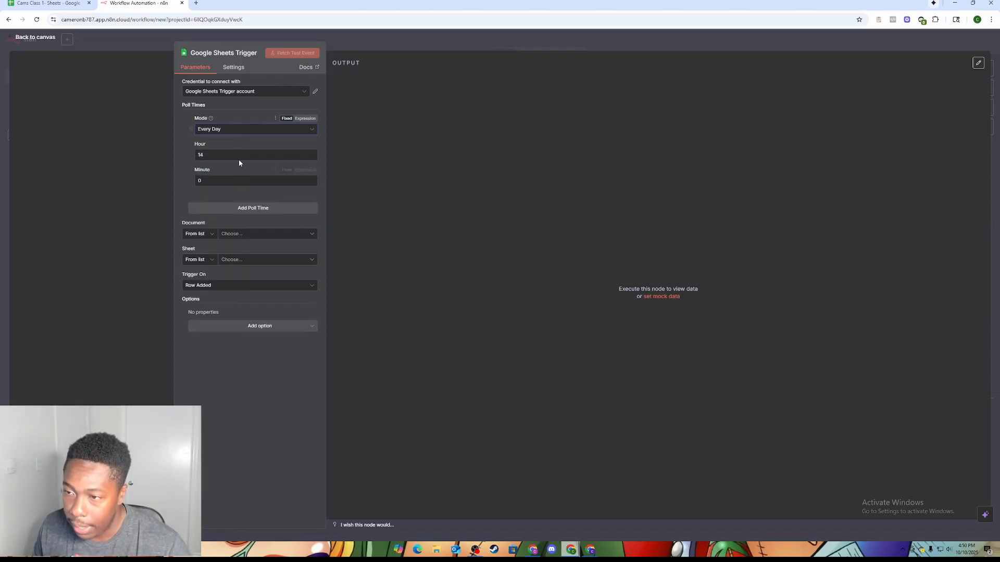
click(235, 133)
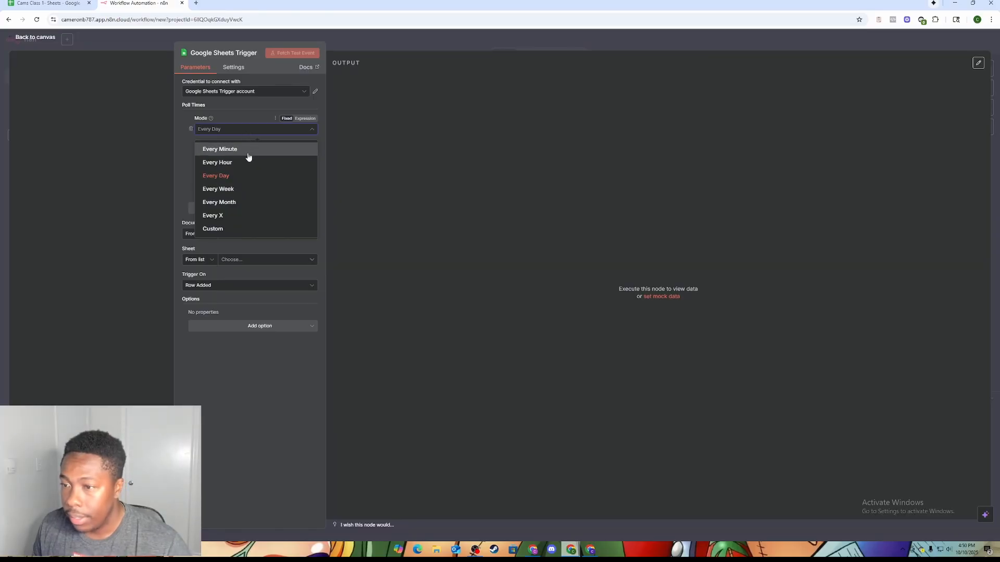
click(232, 176)
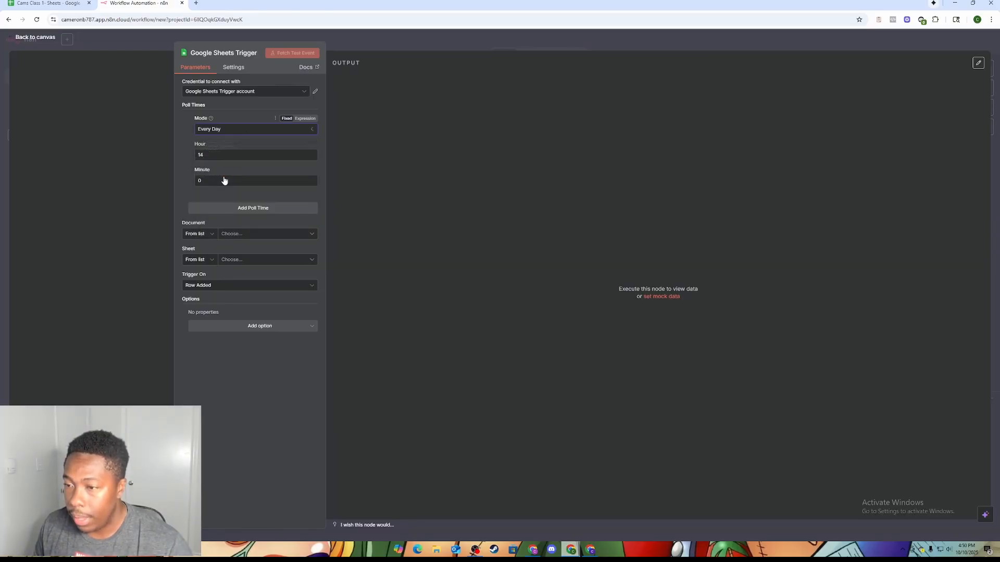
click(227, 159)
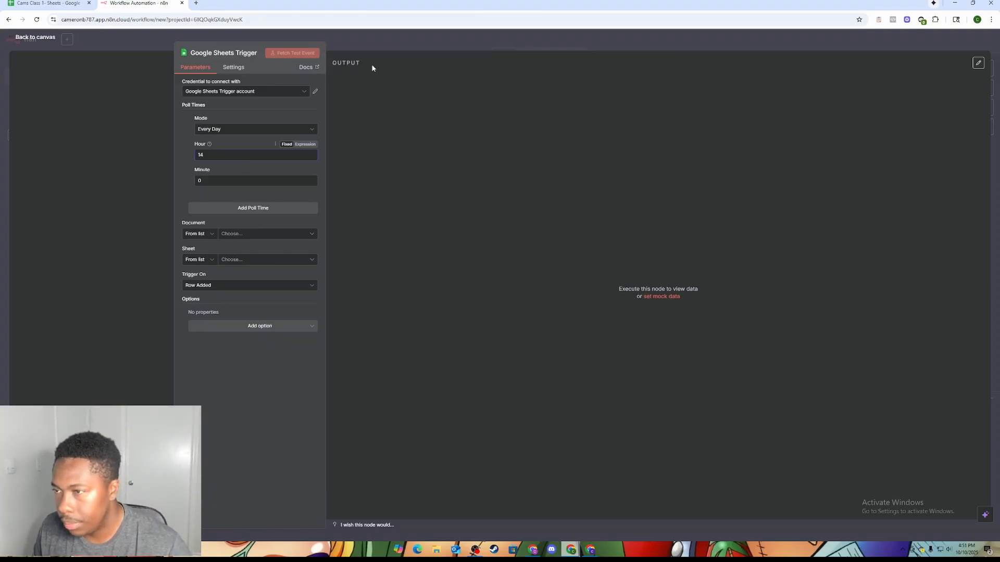
Step: Choose the document "Cams Class 1- Sheets" and its Sheet1 as the trigger's source
click(279, 233)
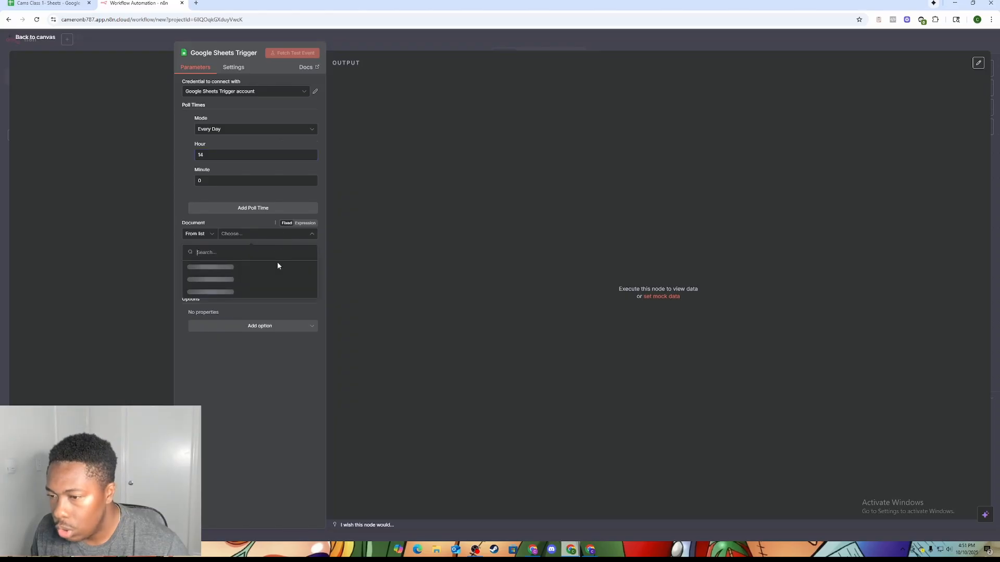
click(234, 291)
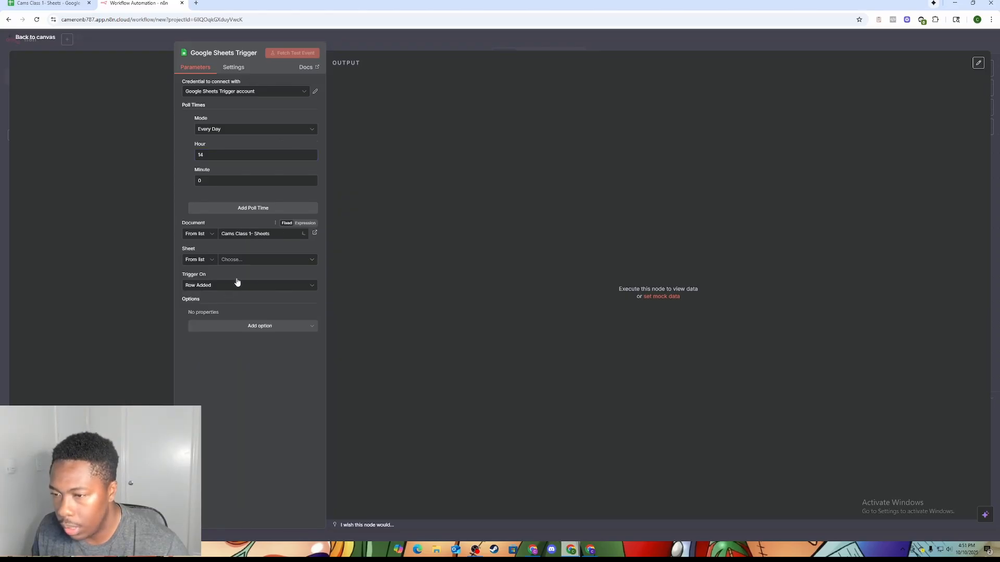
click(242, 259)
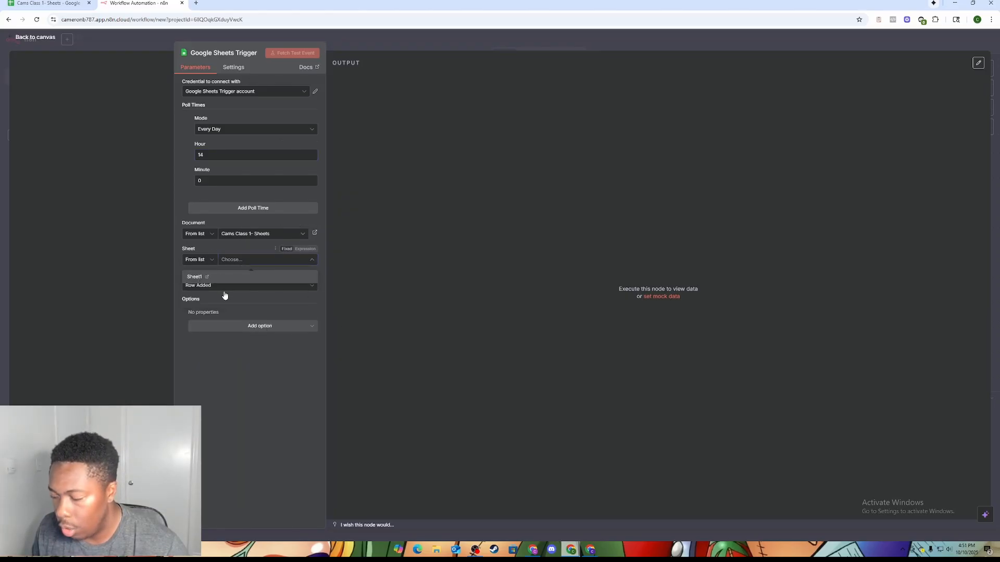
click(232, 277)
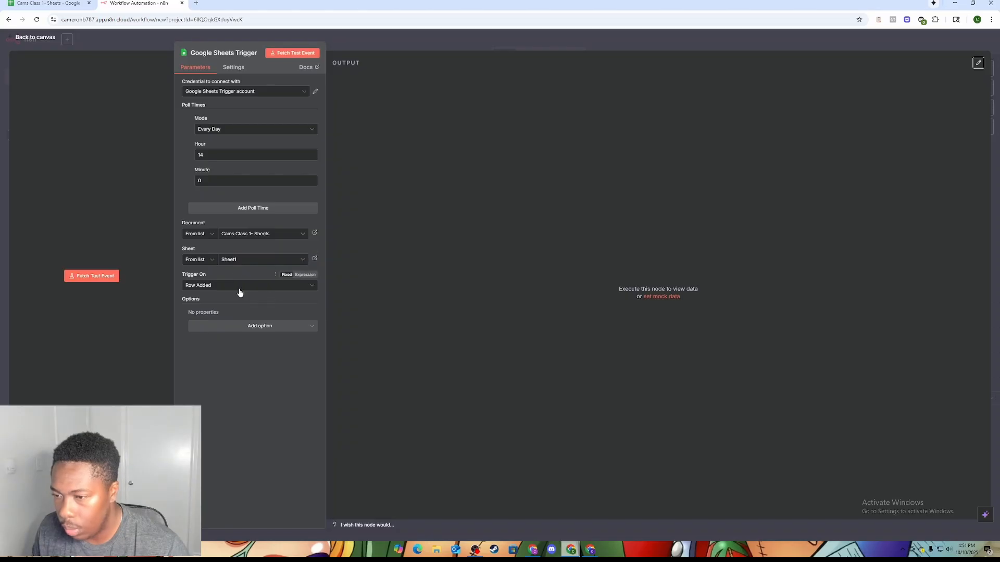
Step: Fetch a test event for the Google Sheets trigger and compare the returned rows with the spreadsheet
click(311, 54)
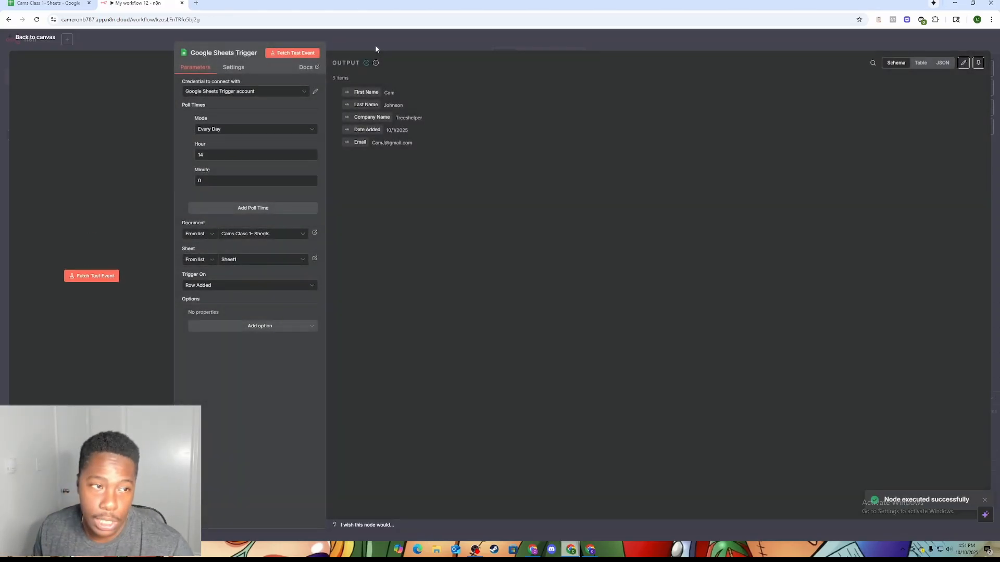
click(376, 49)
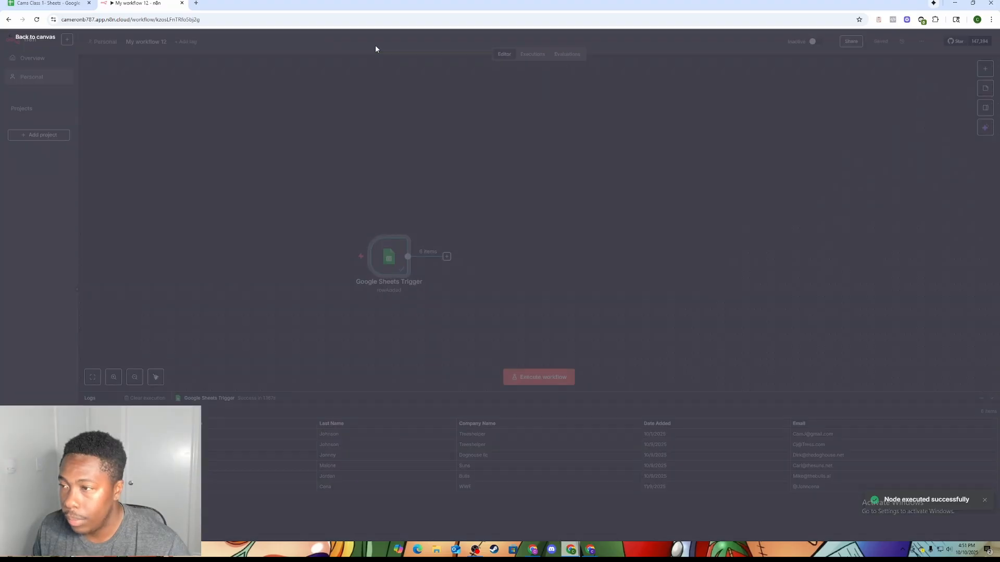
drag(542, 216, 450, 207)
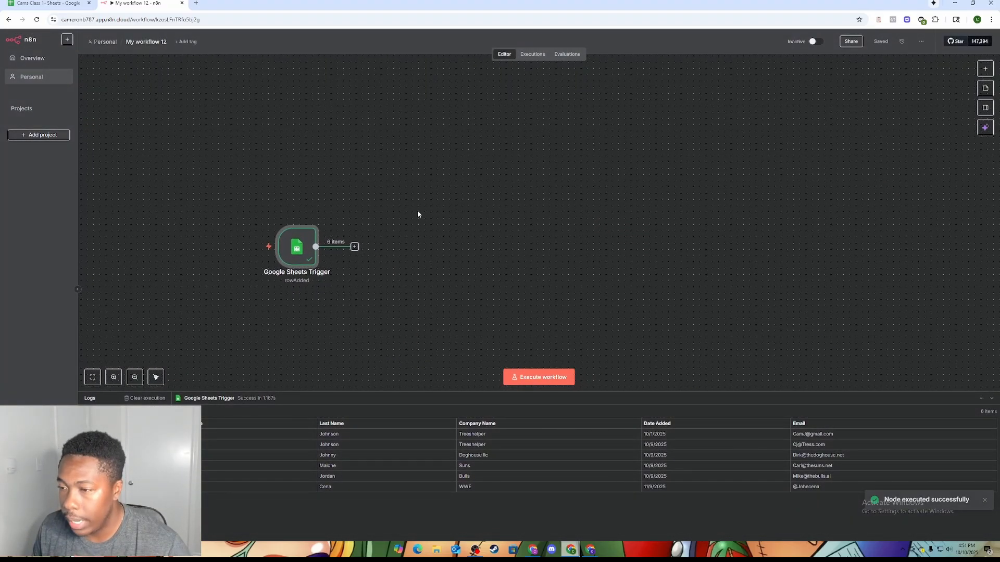
click(52, 4)
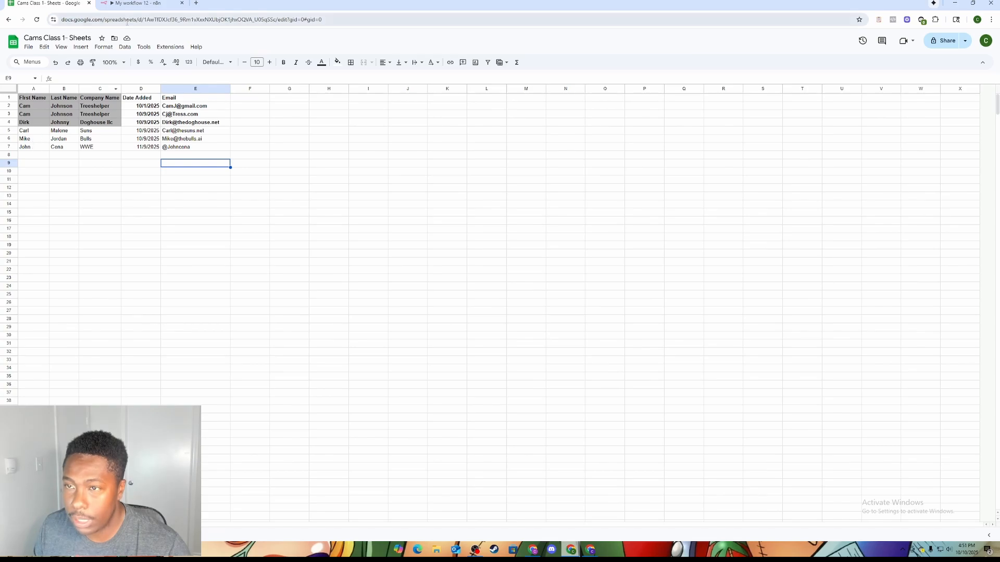
click(136, 3)
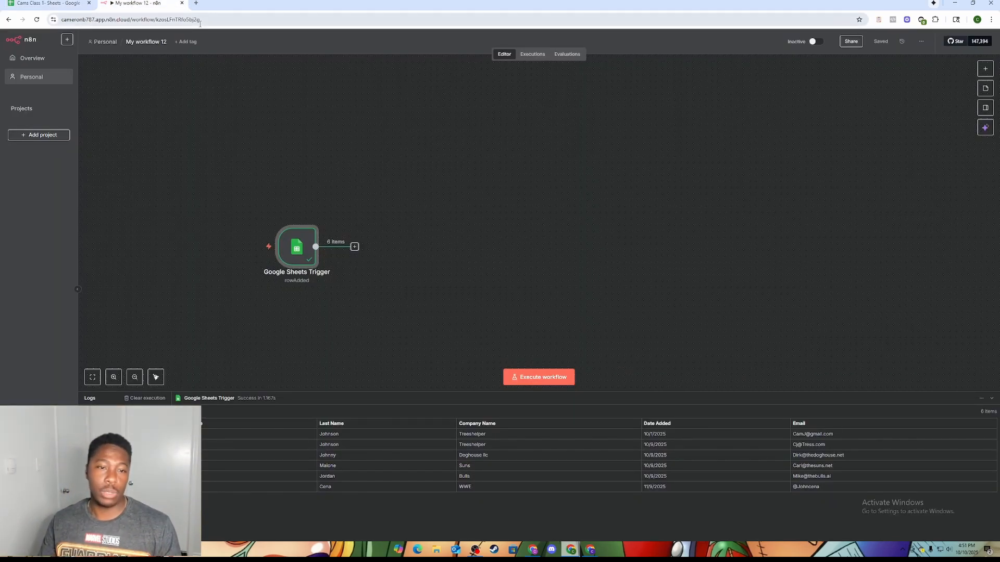
Step: Add a Filter node after the Google Sheets Trigger
drag(368, 219, 317, 220)
click(314, 229)
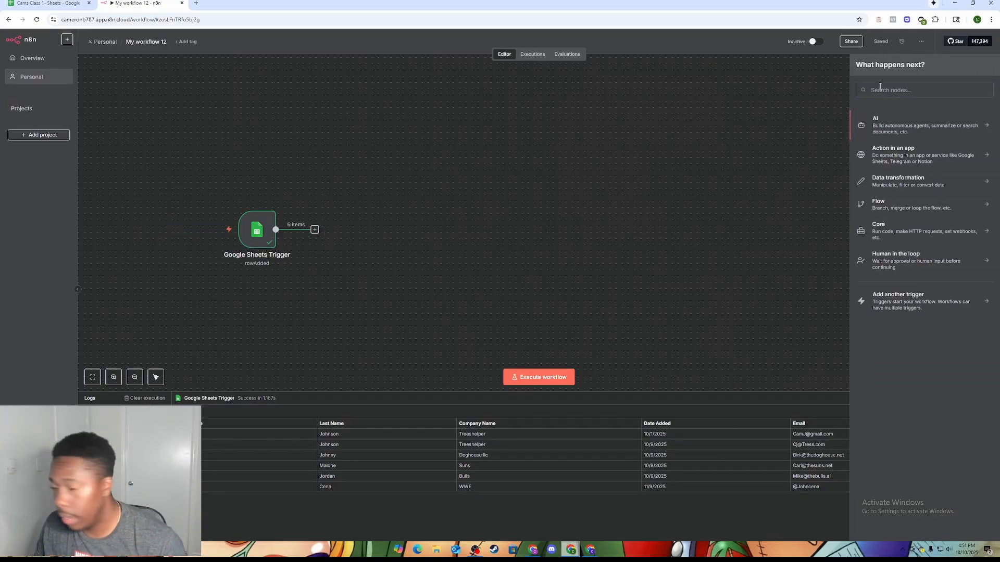
text(fio)
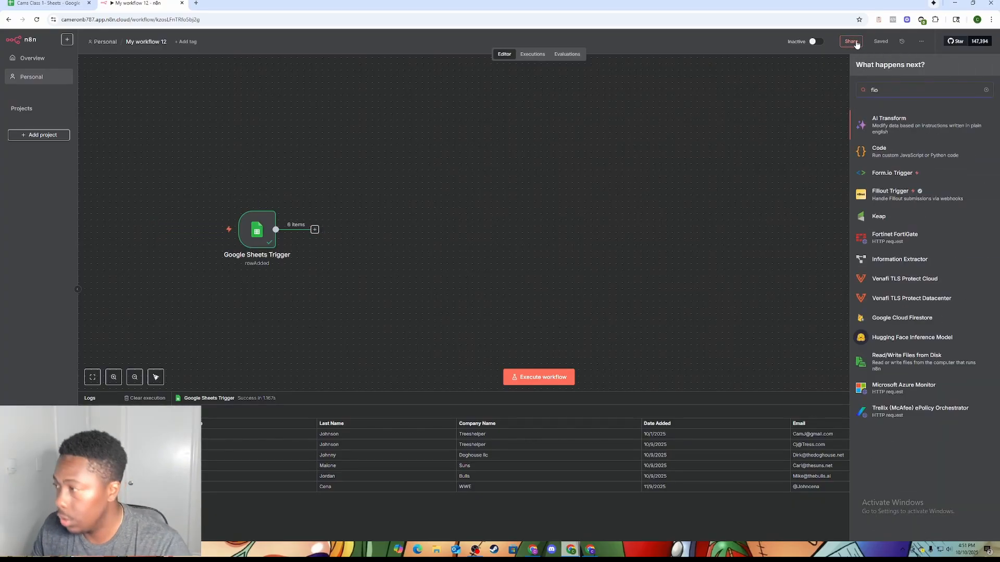
key(BackSpace)
key(BackSpace)
text(il)
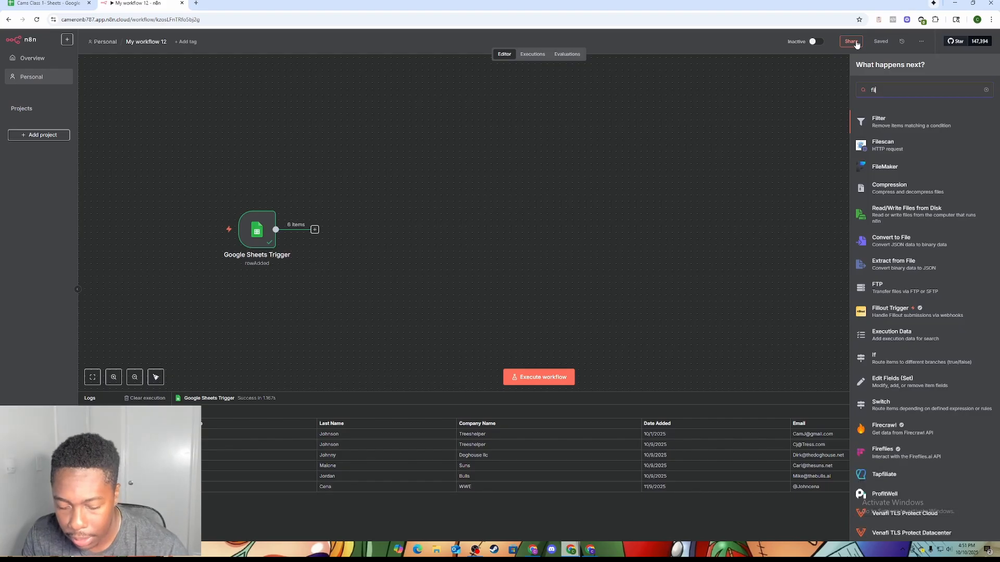
text(ter)
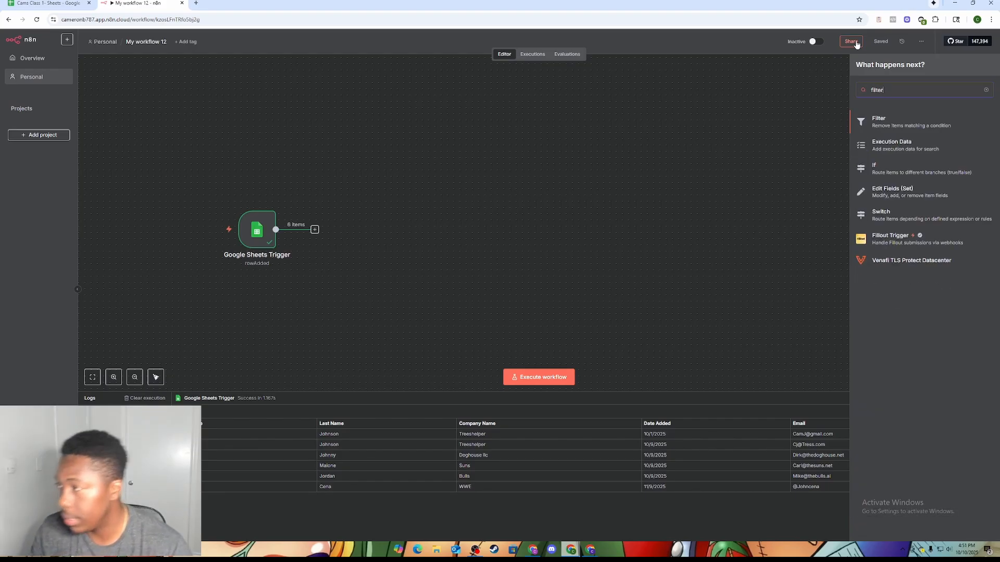
click(864, 122)
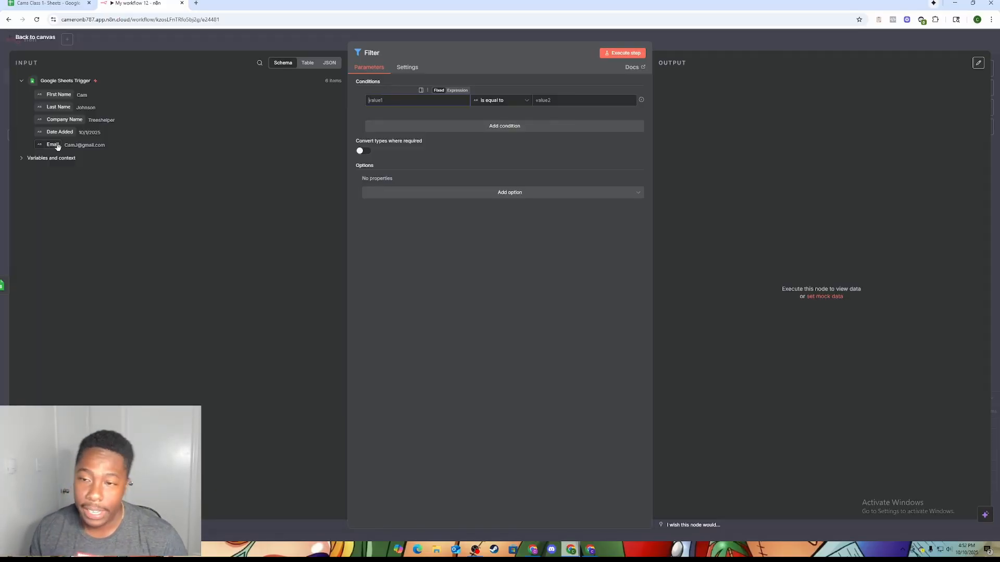
Step: Check the dates in the spreadsheet and set the filter condition's first value to the trigger's Date Added field
click(48, 3)
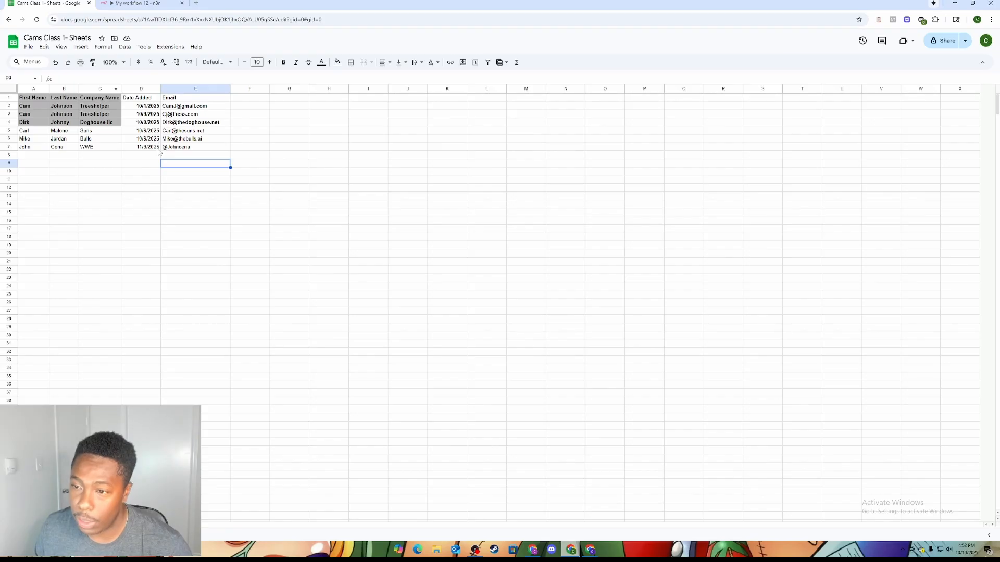
click(117, 3)
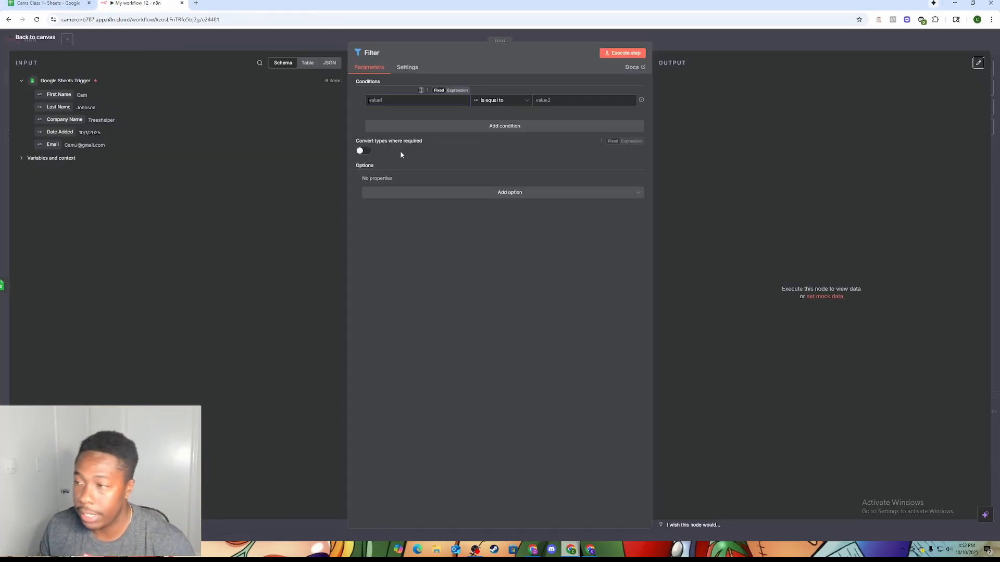
click(394, 102)
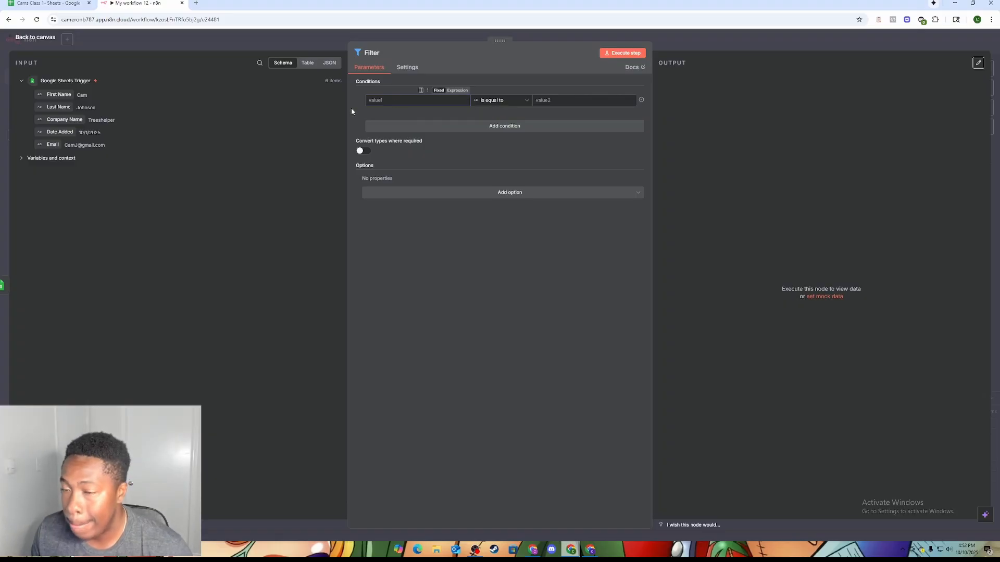
drag(61, 134, 396, 100)
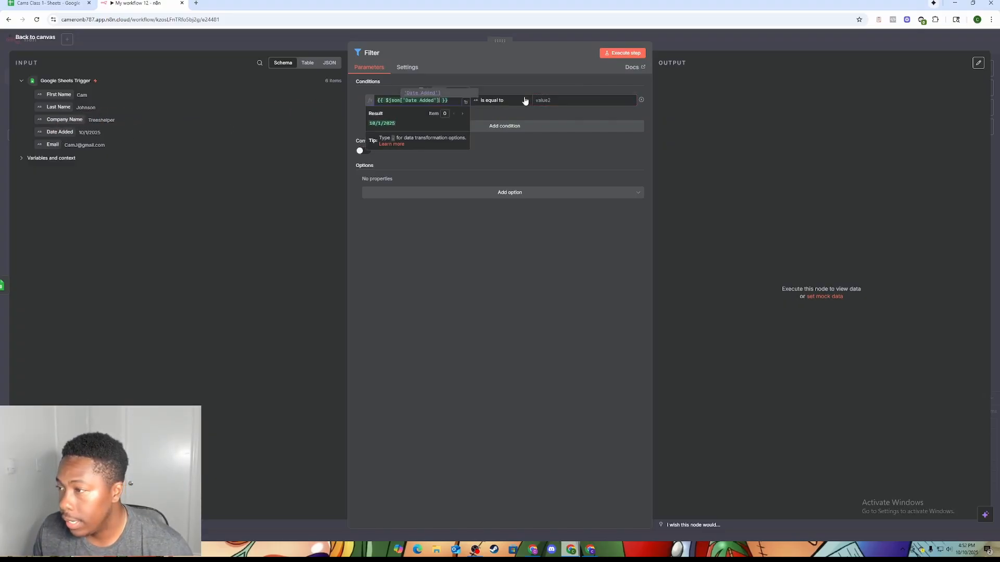
Step: Set the filter condition's comparison value to the expression {{ $today.toFormat('MM/dd/yyyy') }} and return to the canvas
click(537, 101)
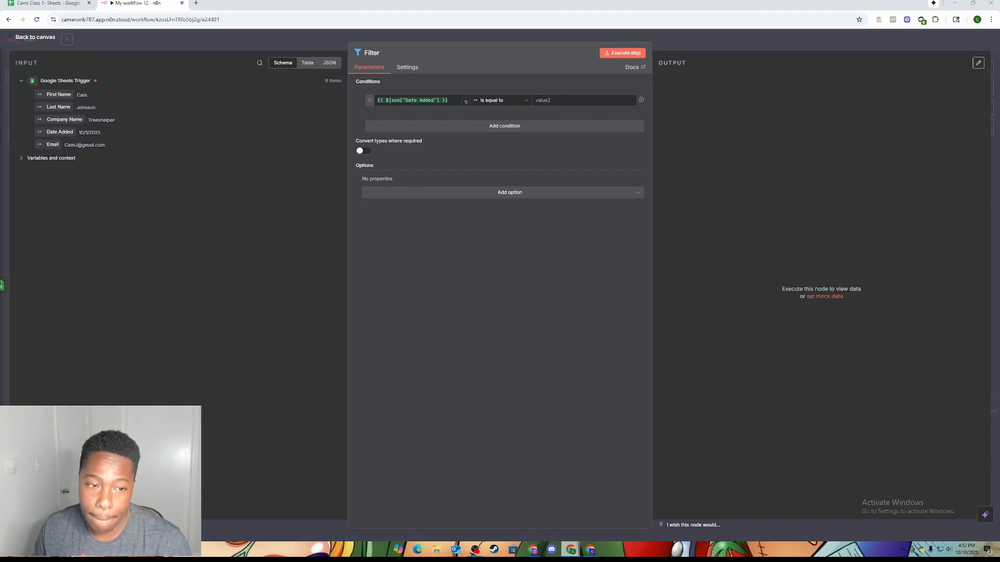
right_click(566, 102)
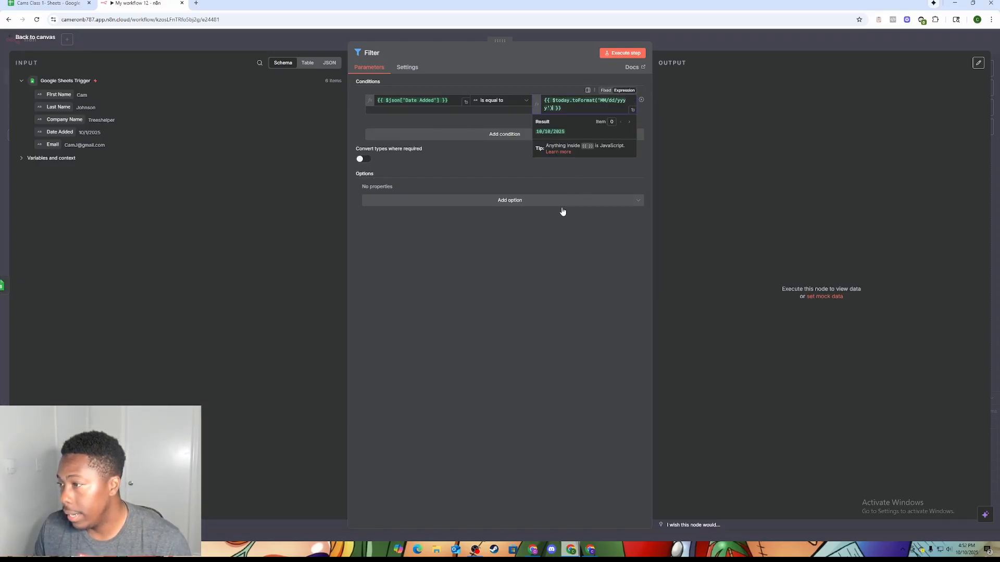
click(538, 248)
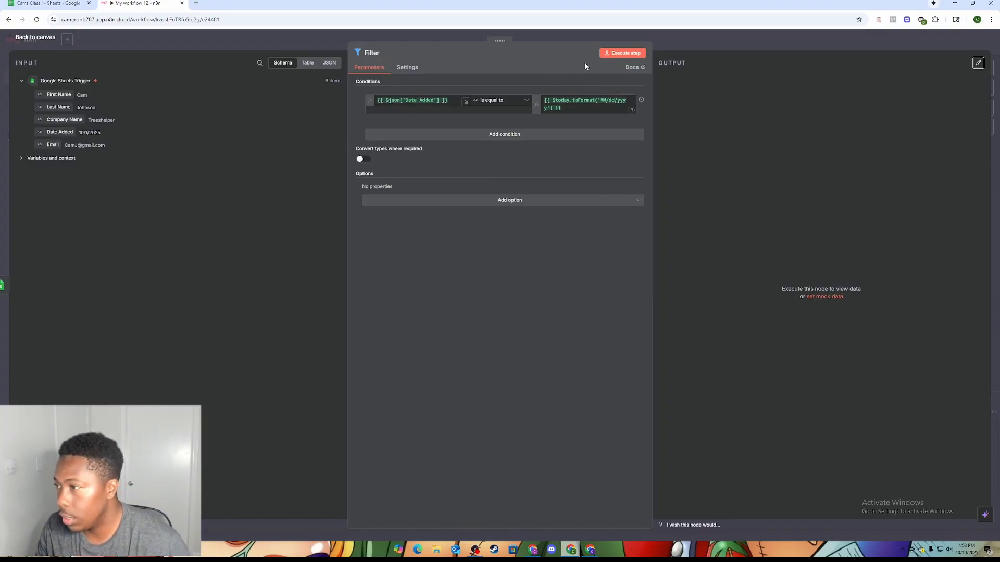
click(657, 46)
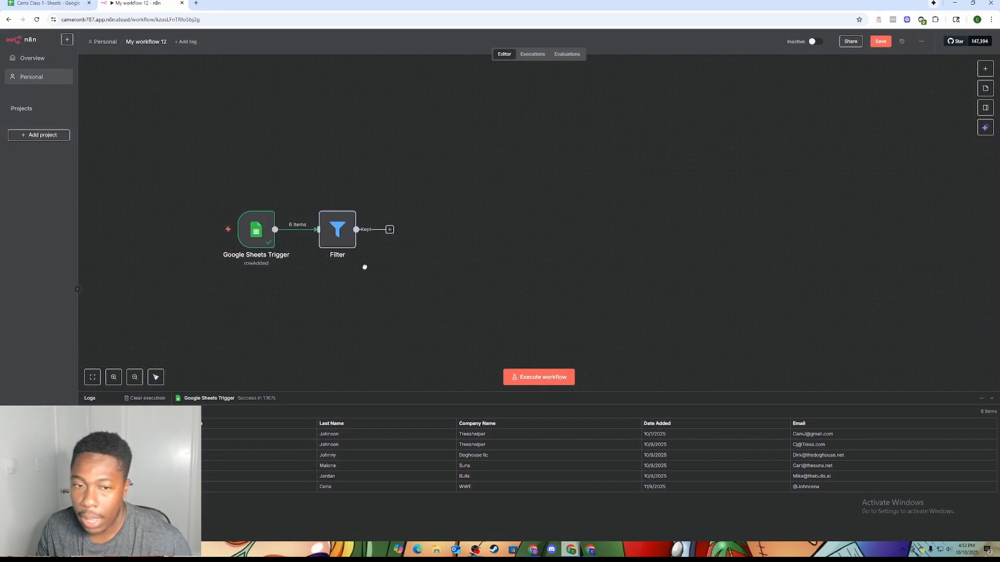
scroll(366, 267, down, 1)
drag(433, 170, 360, 148)
double_click(271, 185)
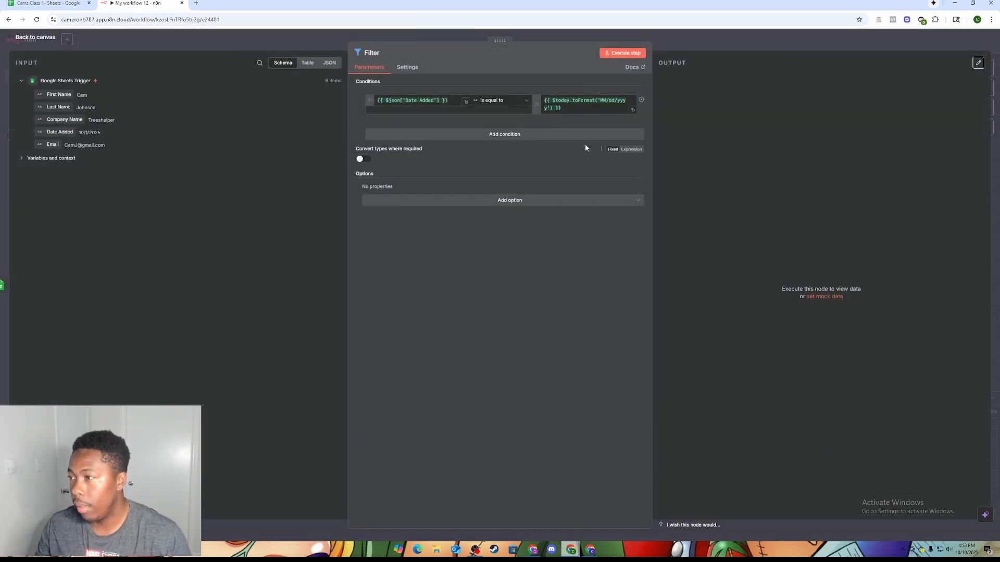
click(686, 42)
drag(378, 166, 339, 172)
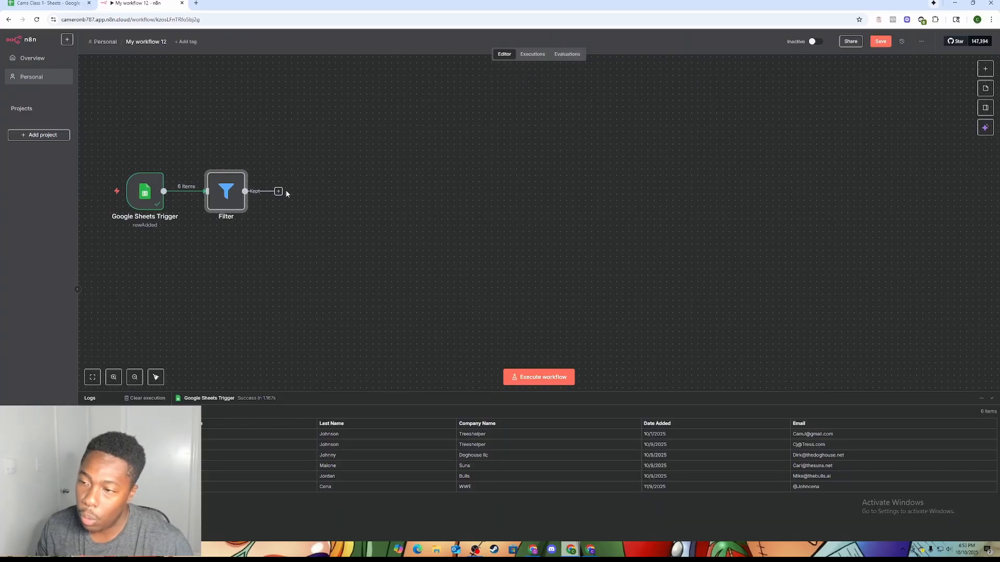
Step: Add a Loop Over Items node after the Filter node and position its Replace Me placeholder node below the loop
click(279, 191)
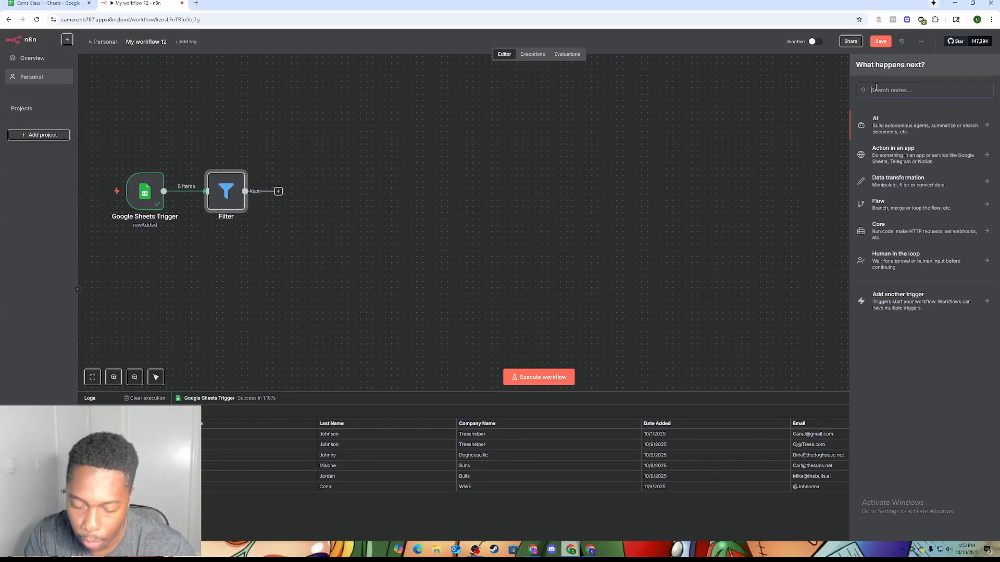
text(llop)
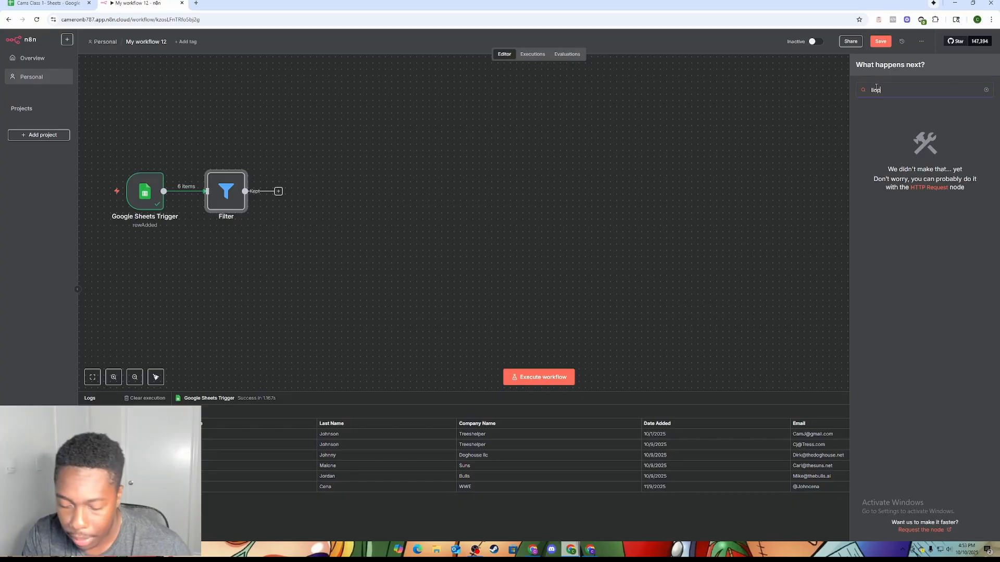
key(BackSpace)
key(BackSpace)
key(BackSpace)
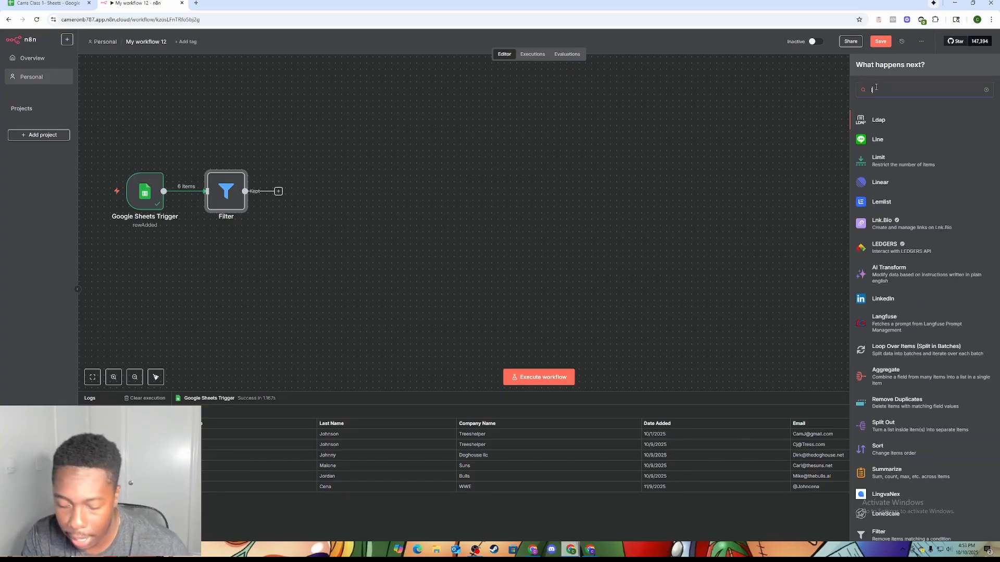
text(oop)
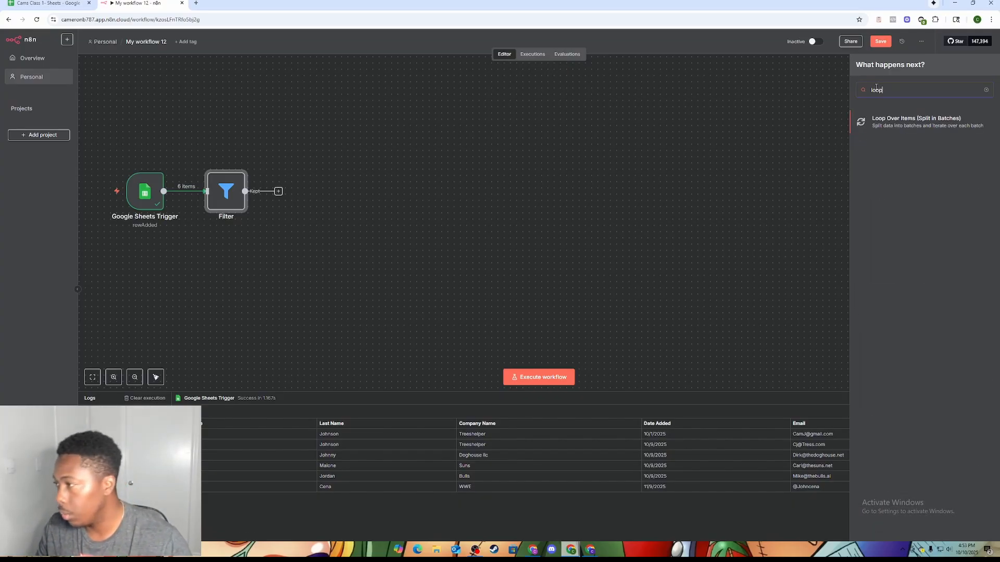
click(879, 120)
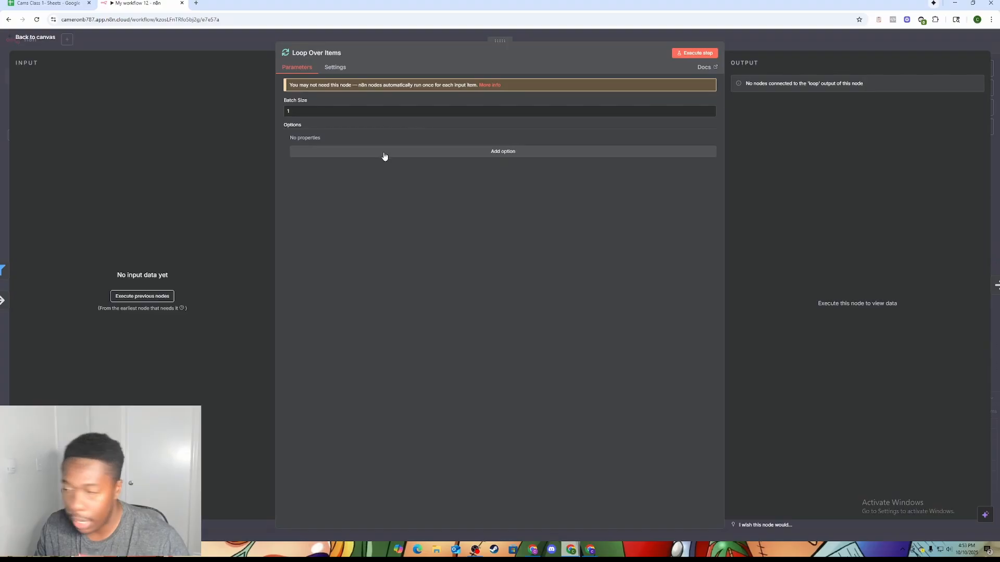
click(788, 46)
drag(398, 197, 386, 241)
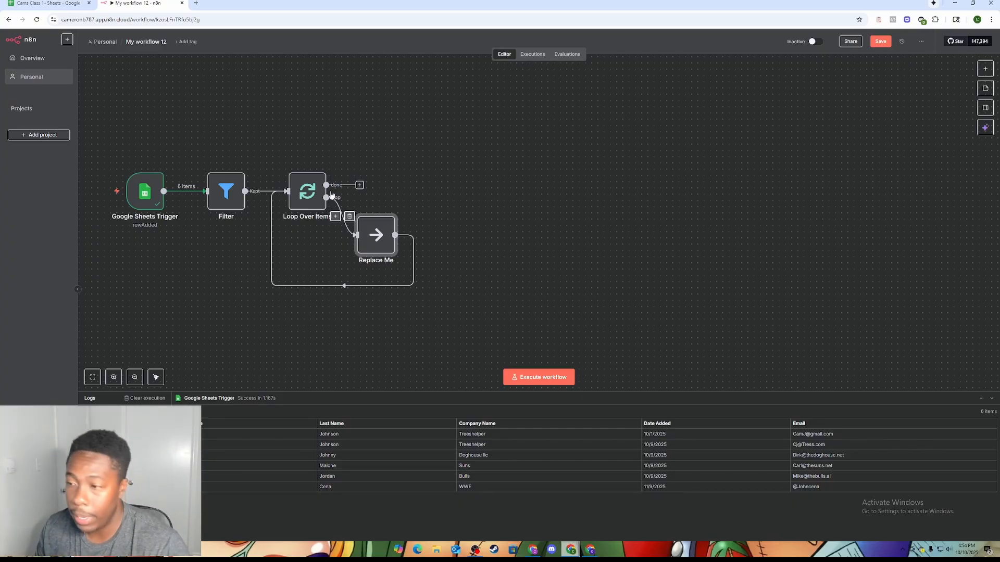
click(300, 202)
click(389, 161)
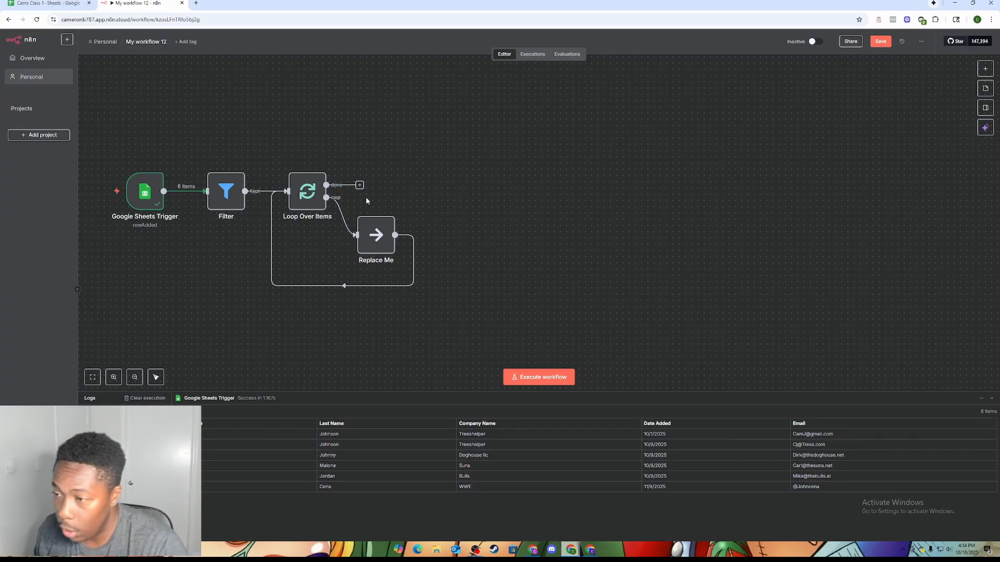
double_click(312, 192)
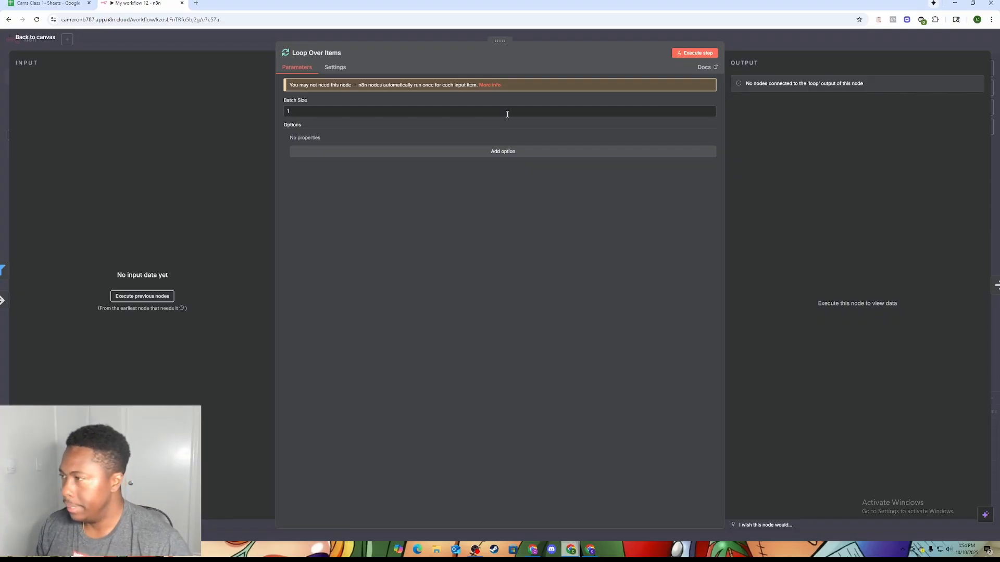
click(642, 33)
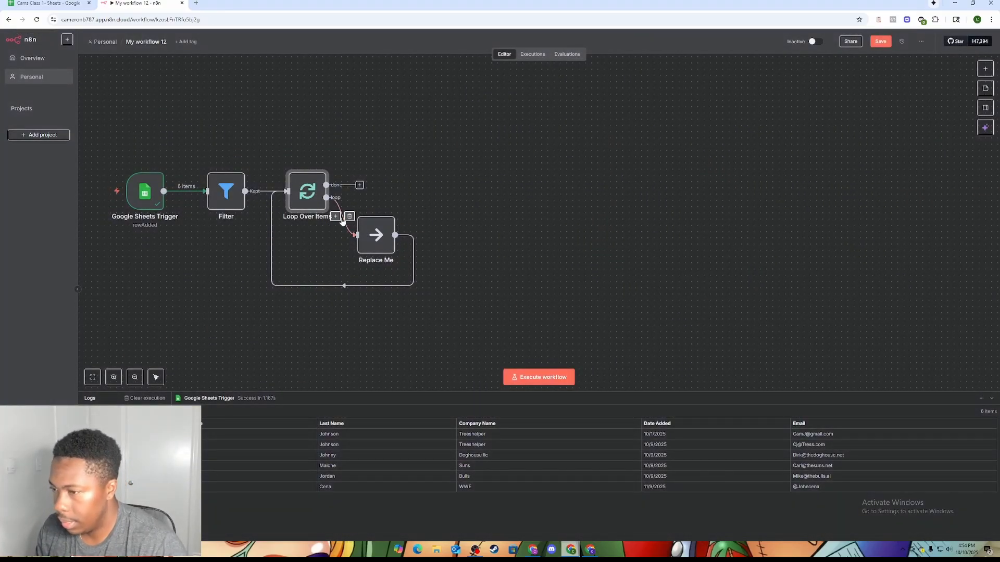
Step: Add a Gmail "Create a draft" node to the done output of the Loop Over Items node
click(359, 186)
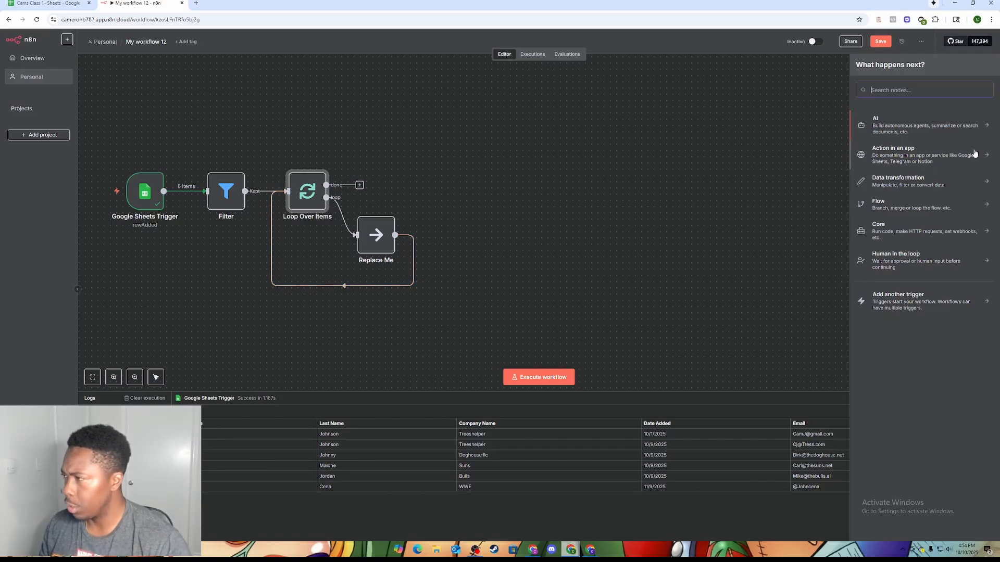
text(gmi)
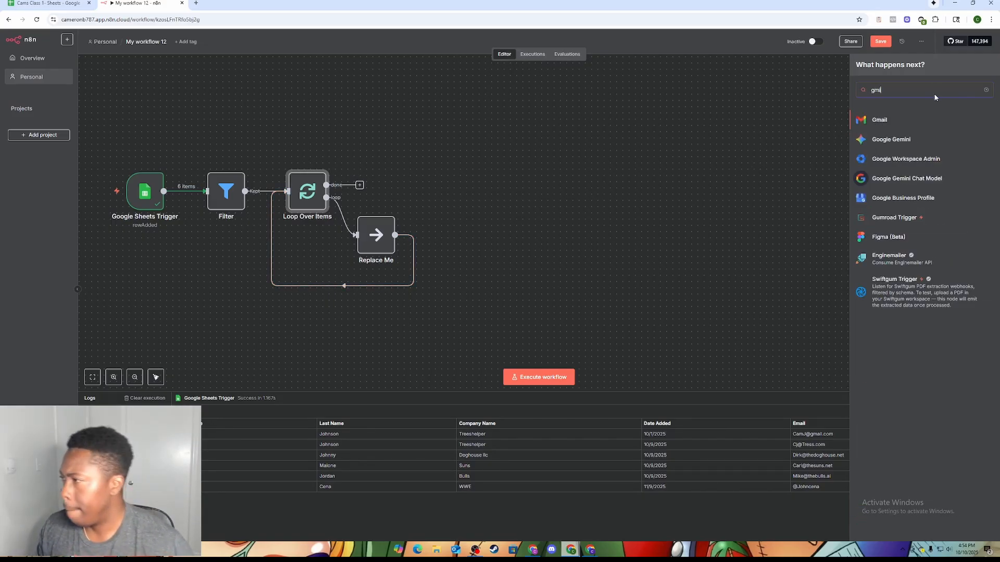
click(919, 125)
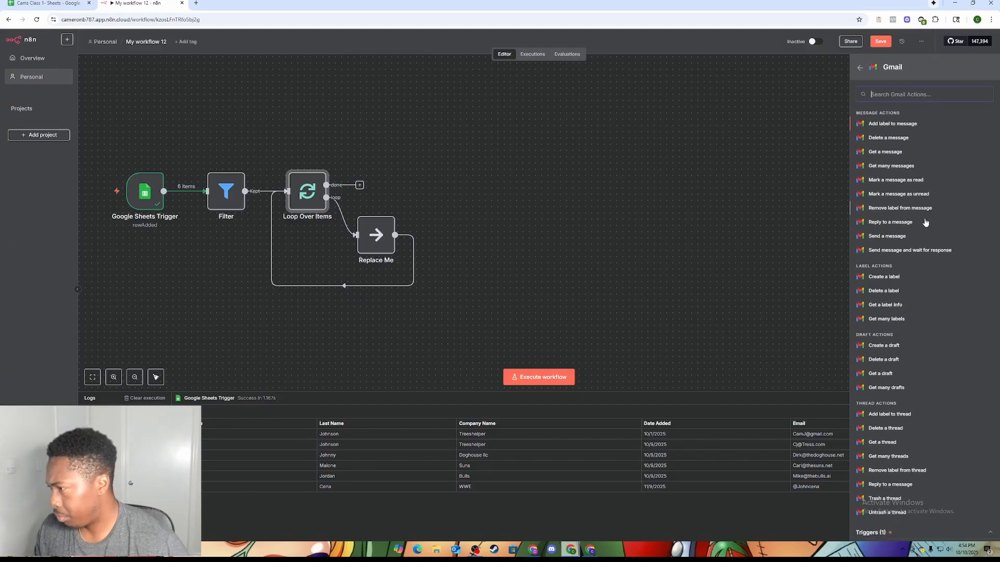
scroll(925, 222, down, 1)
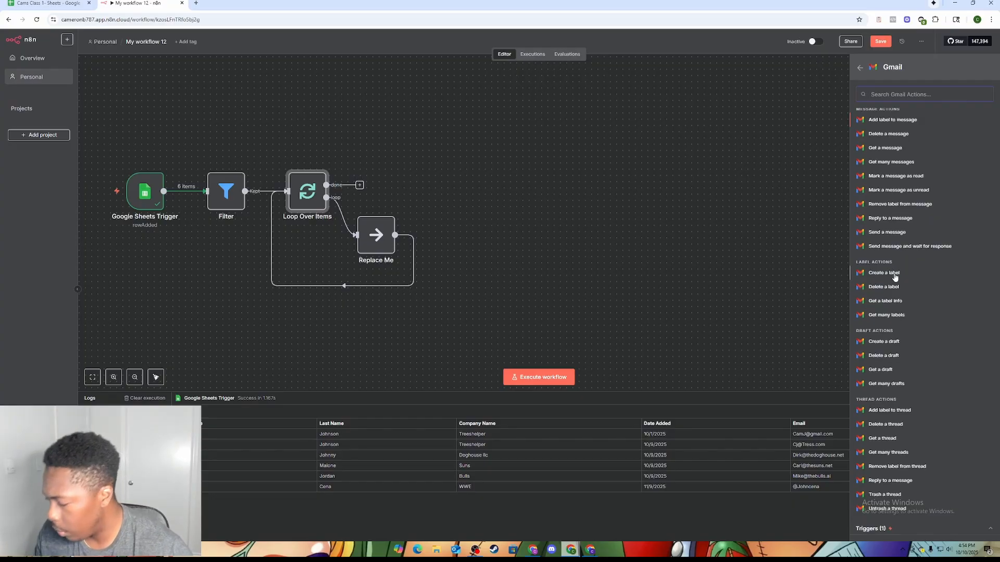
click(890, 343)
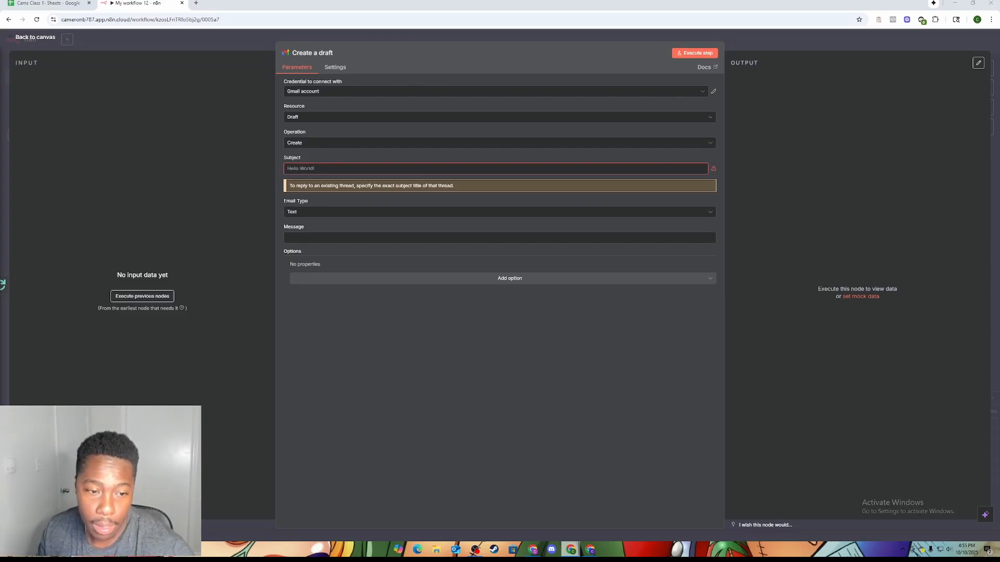
Step: Set the draft's subject to a greeting with the recipient's first name followed by "We Have A New Lead For You", keeping the Text email type
click(308, 168)
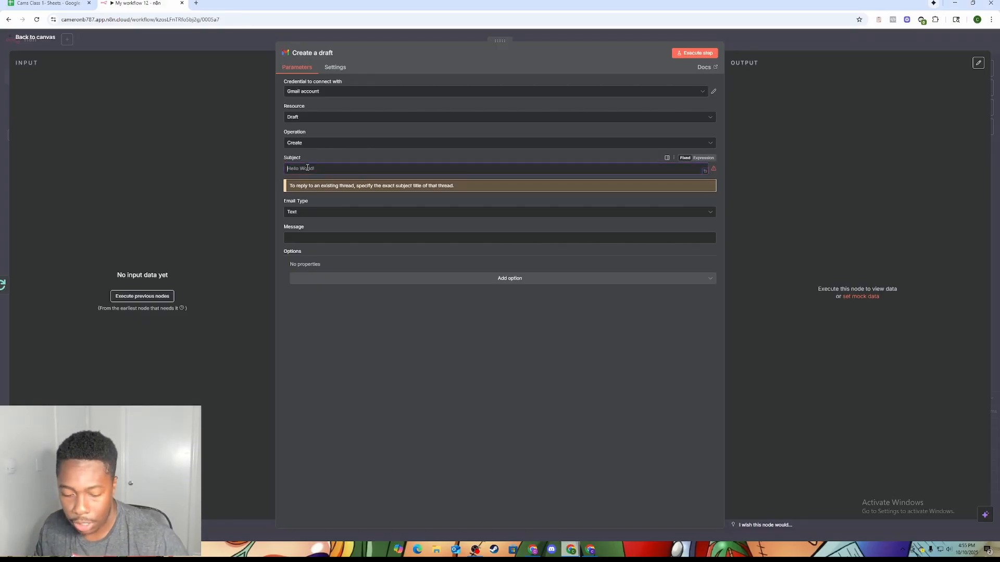
text(Hey Cam, We Have A New Lead For You)
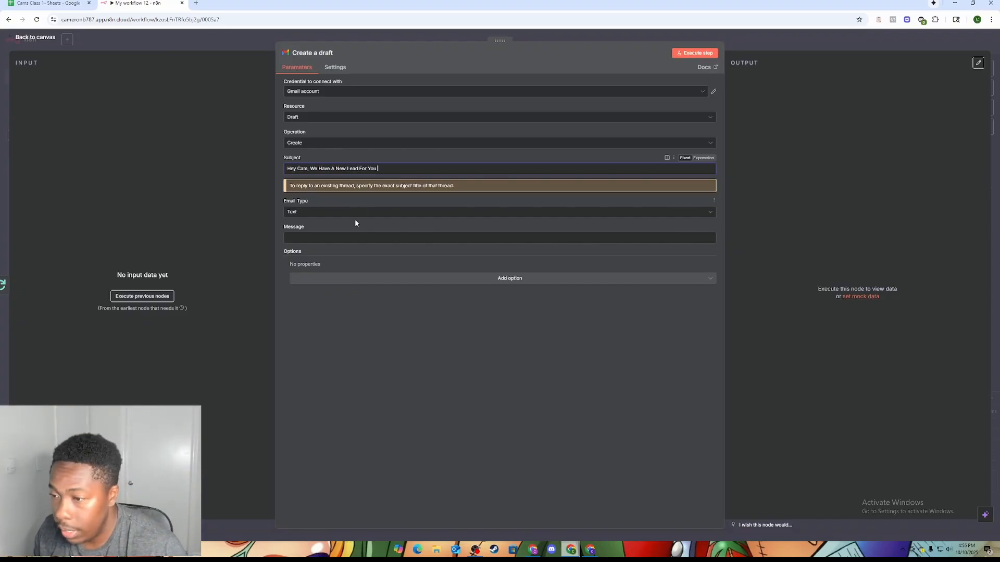
click(347, 239)
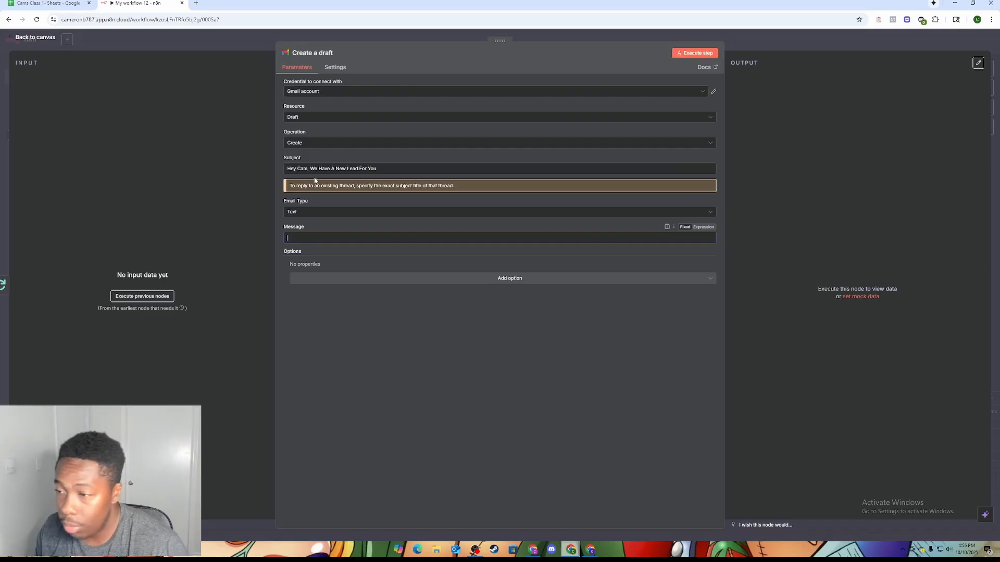
click(307, 213)
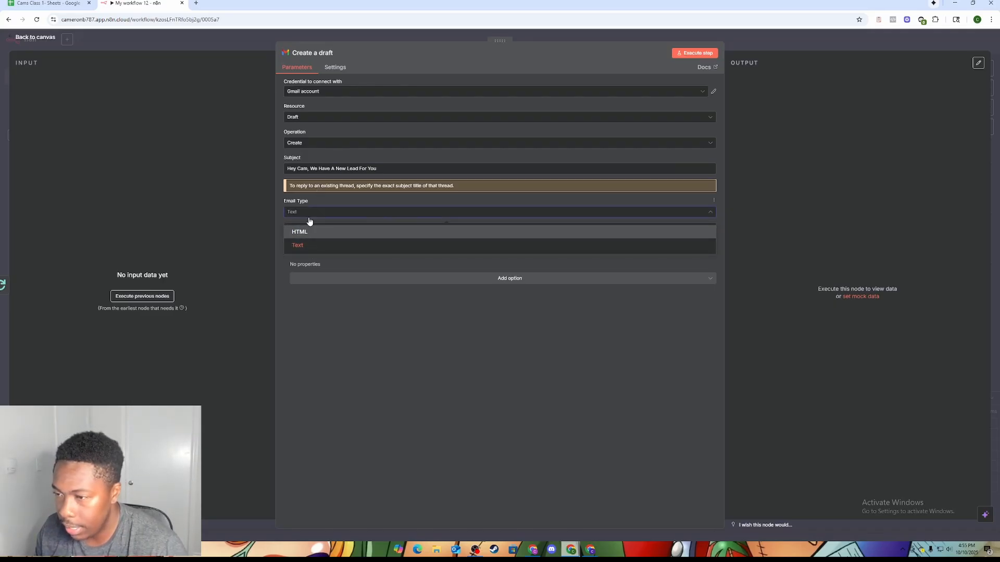
click(308, 217)
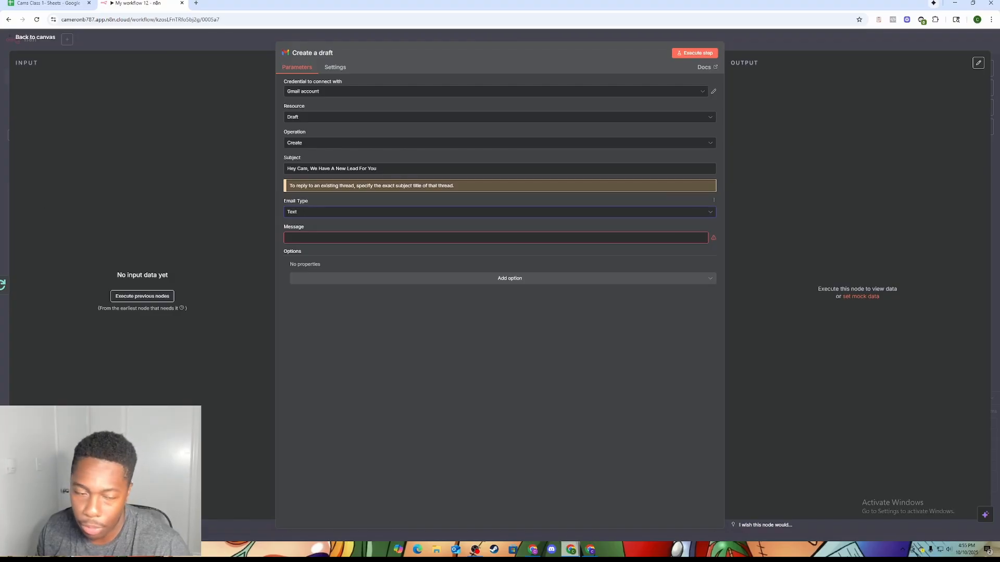
Step: Paste the prepared new-lead message with First Name, Last Name, Company Name and Email expressions as the draft's message
click(291, 237)
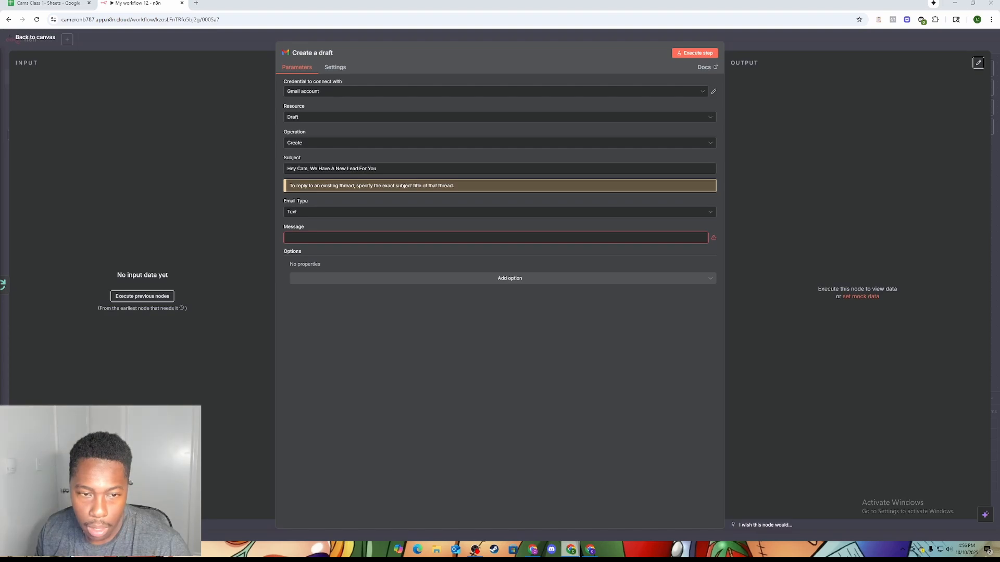
click(362, 239)
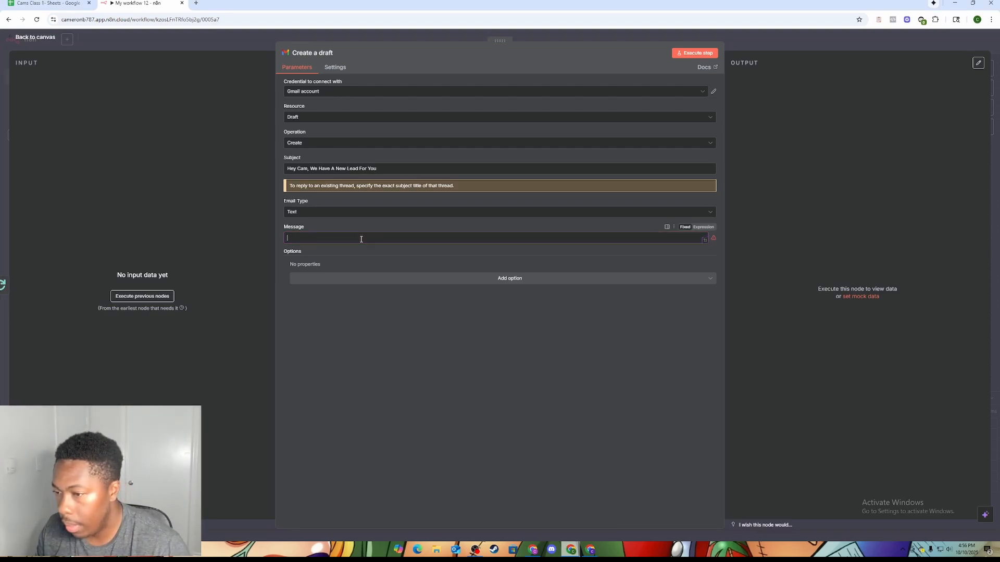
right_click(362, 239)
click(383, 333)
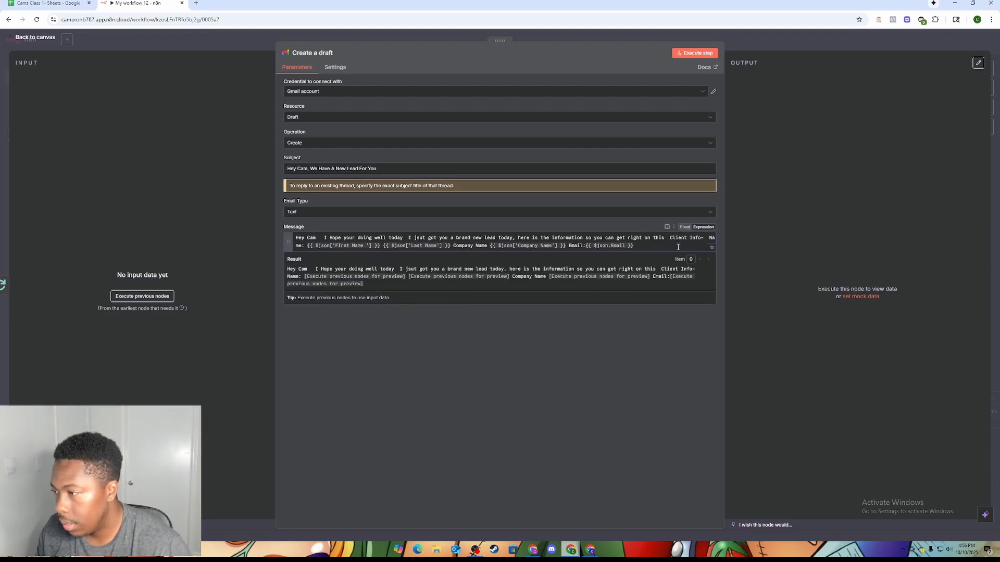
Step: Delete the First Name, Last Name, Company Name and Email expressions from the draft's message in the expanded expression editor
click(711, 248)
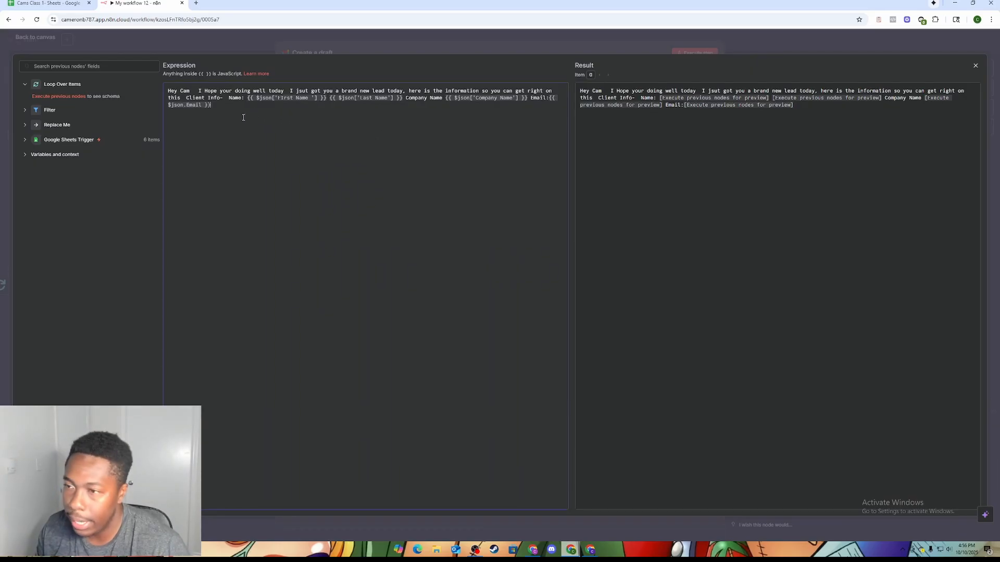
drag(211, 105, 513, 105)
drag(555, 101, 547, 98)
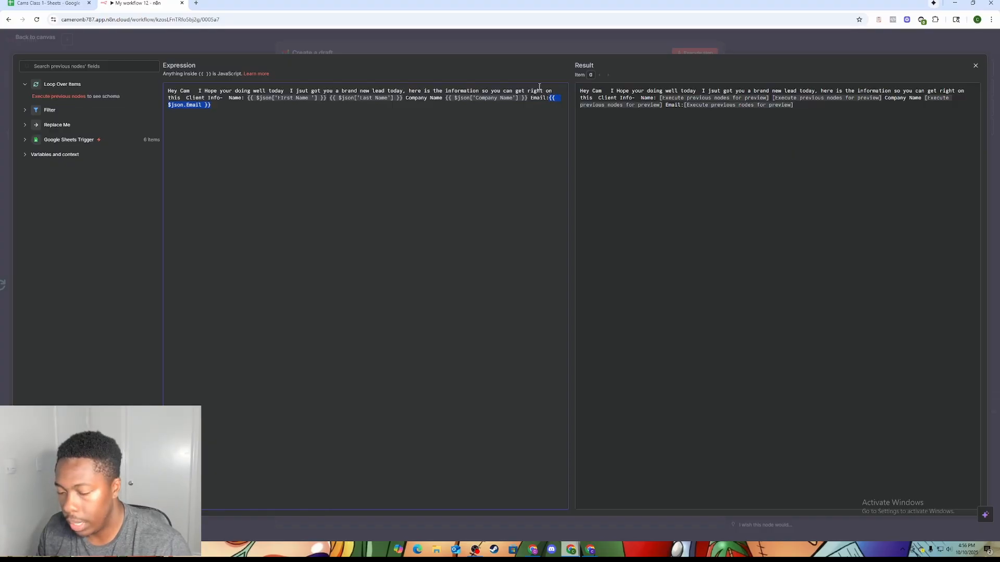
key(BackSpace)
drag(528, 98, 477, 98)
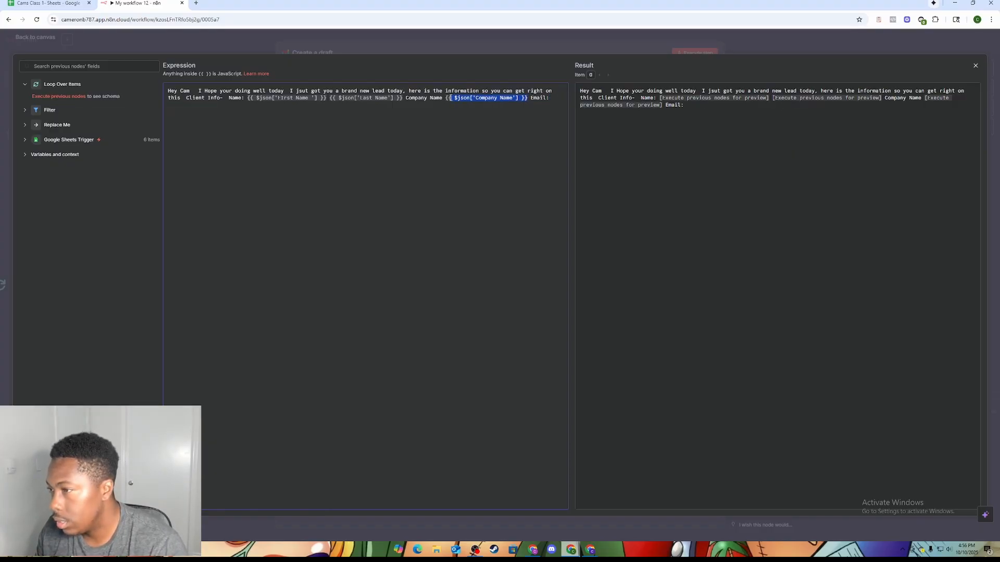
key(BackSpace)
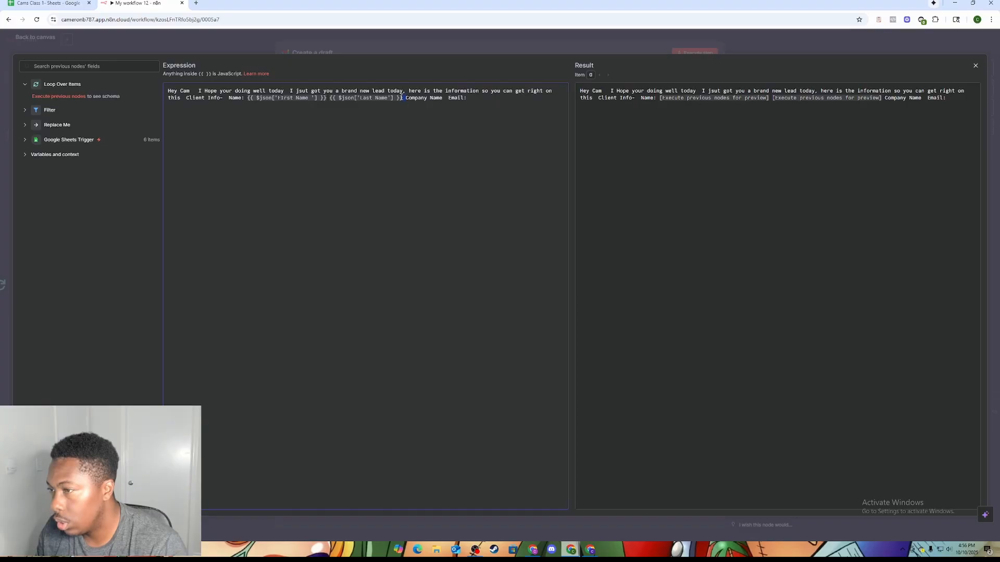
drag(402, 98, 254, 92)
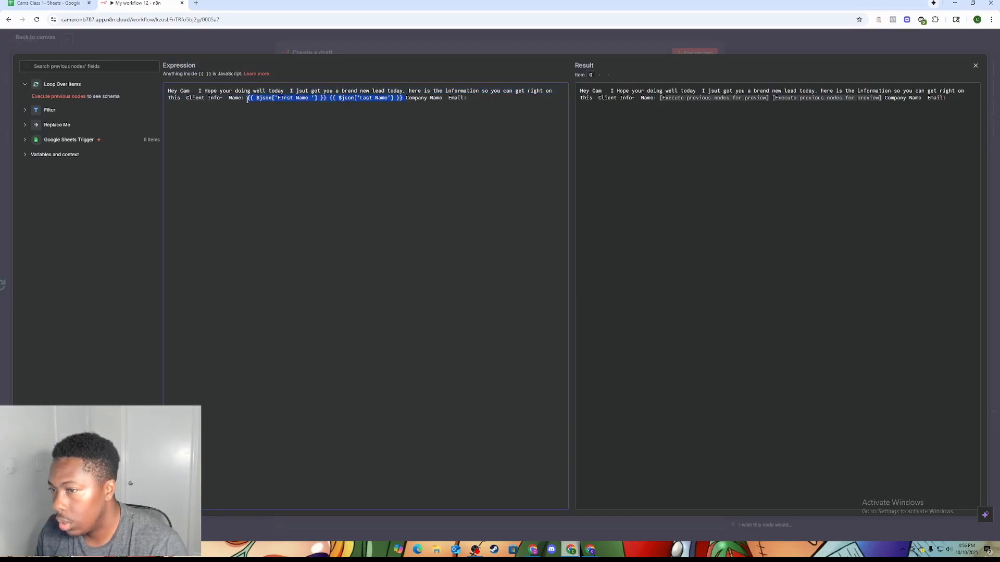
key(BackSpace)
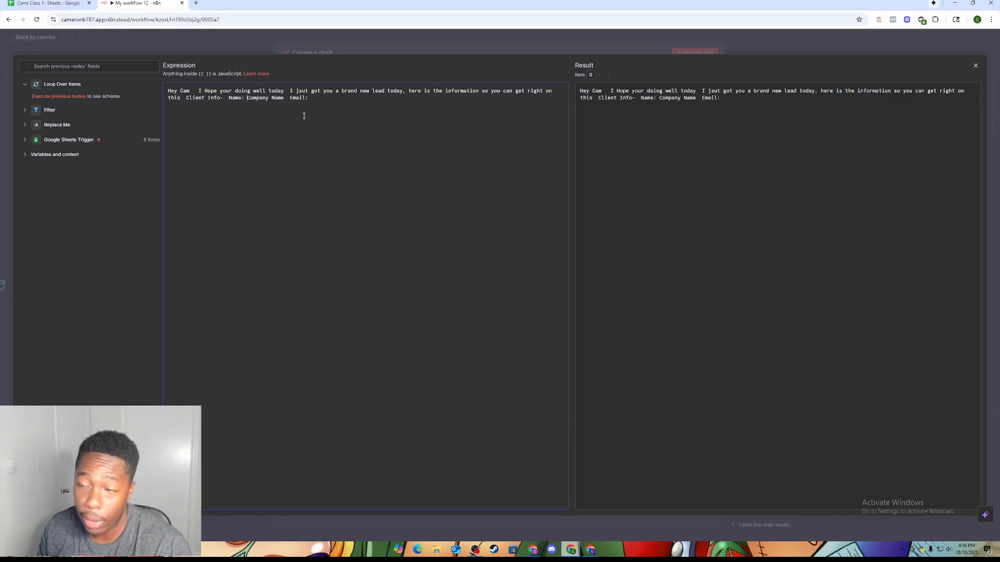
Step: Put Client Info, Name, Company Name and Email on separate lines of the message and add a colon after Company Name
click(187, 98)
key(Return)
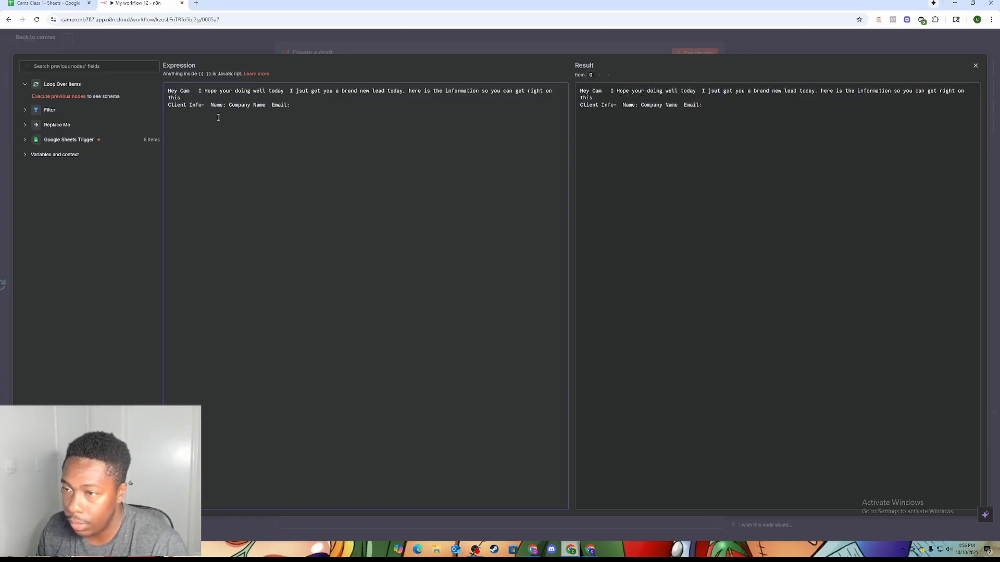
click(210, 106)
key(Return)
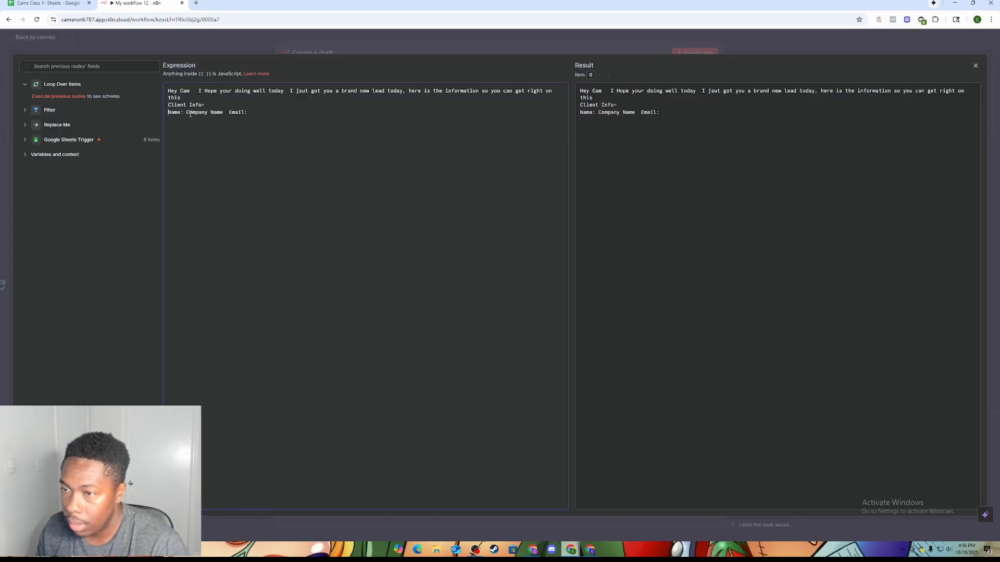
click(185, 113)
key(Return)
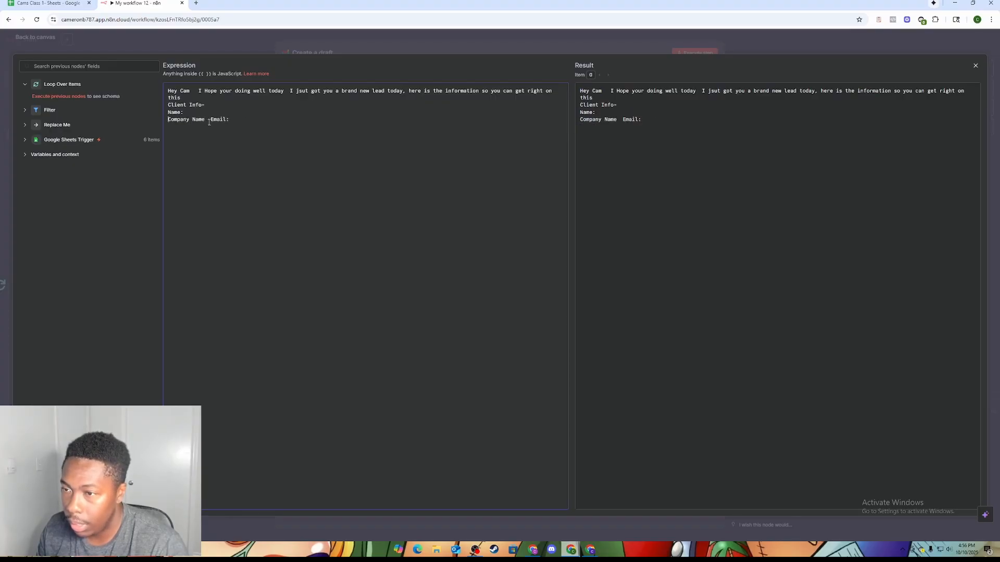
click(211, 120)
key(Return)
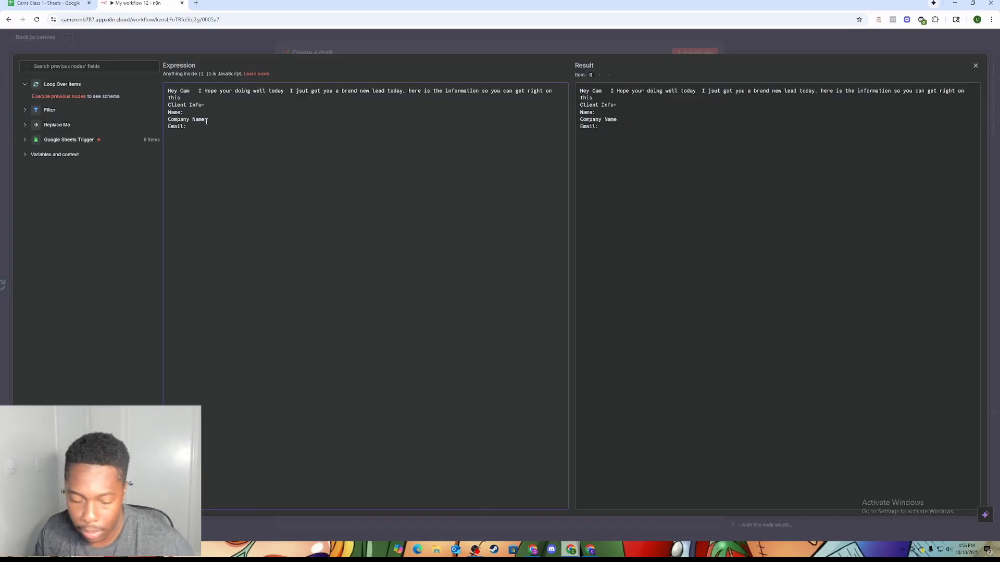
text(:)
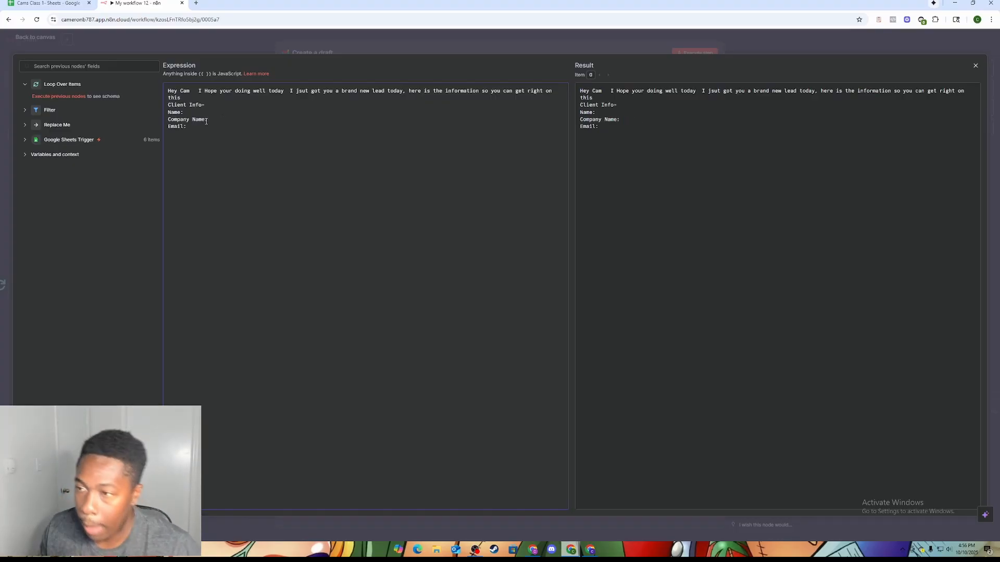
Step: Separate the greeting, intro sentence, Client Info heading, Name, Company Name and Email lines of the message with blank lines
click(198, 91)
key(Return)
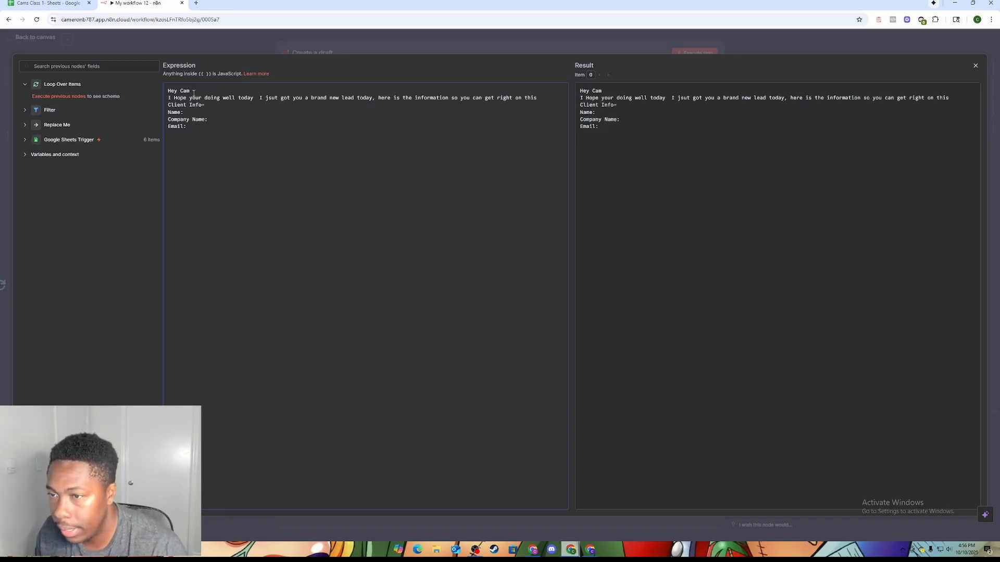
key(Return)
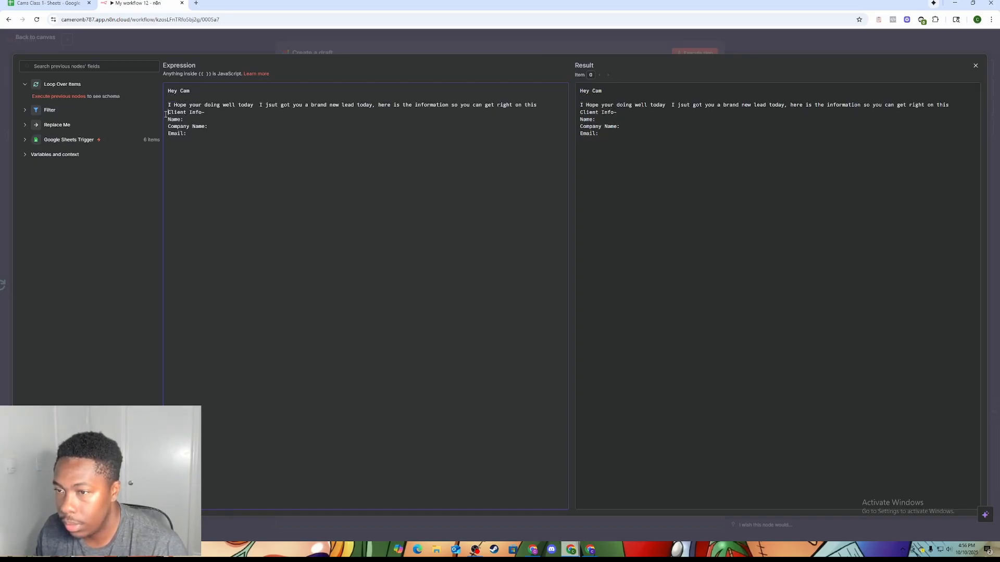
click(167, 112)
key(Return)
click(168, 127)
key(Return)
click(168, 141)
key(Return)
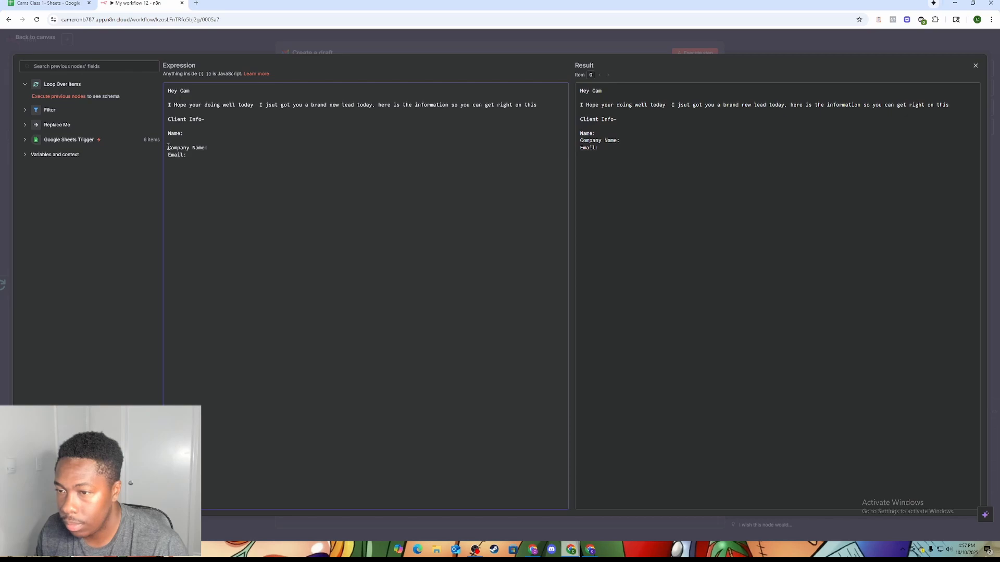
click(167, 155)
key(Return)
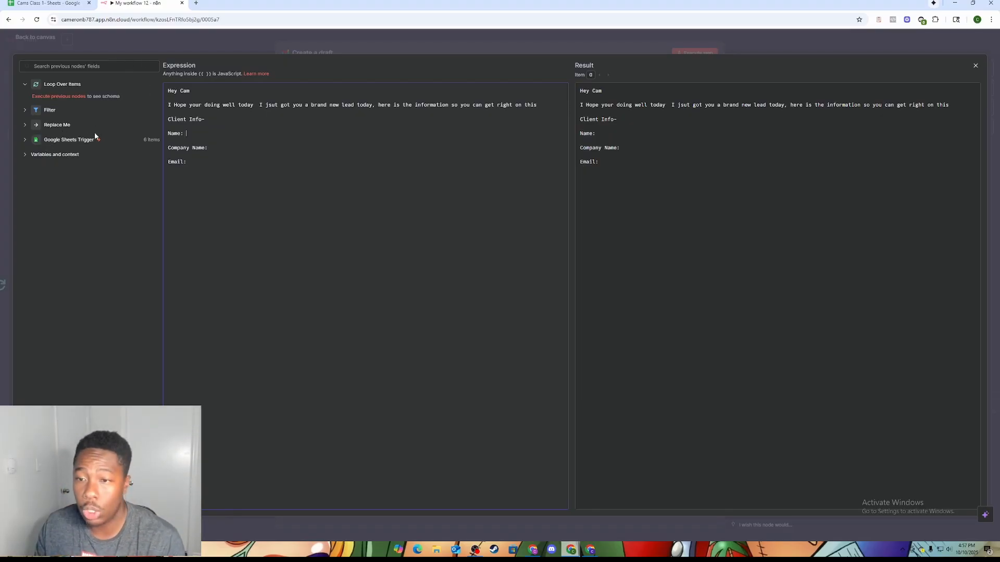
Step: Insert the Google Sheets Trigger's First Name and Last Name fields after "Name:", separated by a space
click(71, 139)
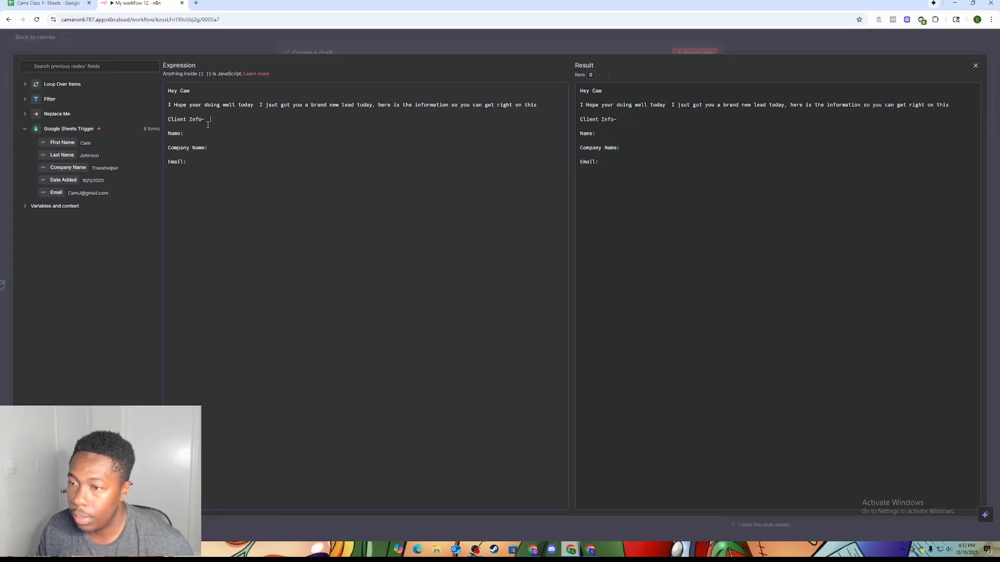
drag(54, 143, 180, 136)
drag(64, 155, 366, 133)
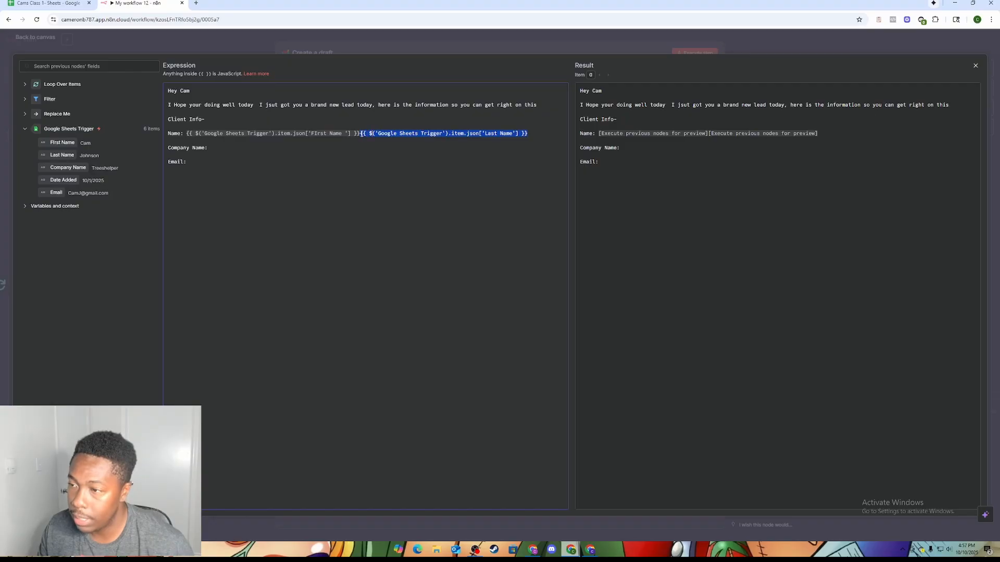
click(360, 134)
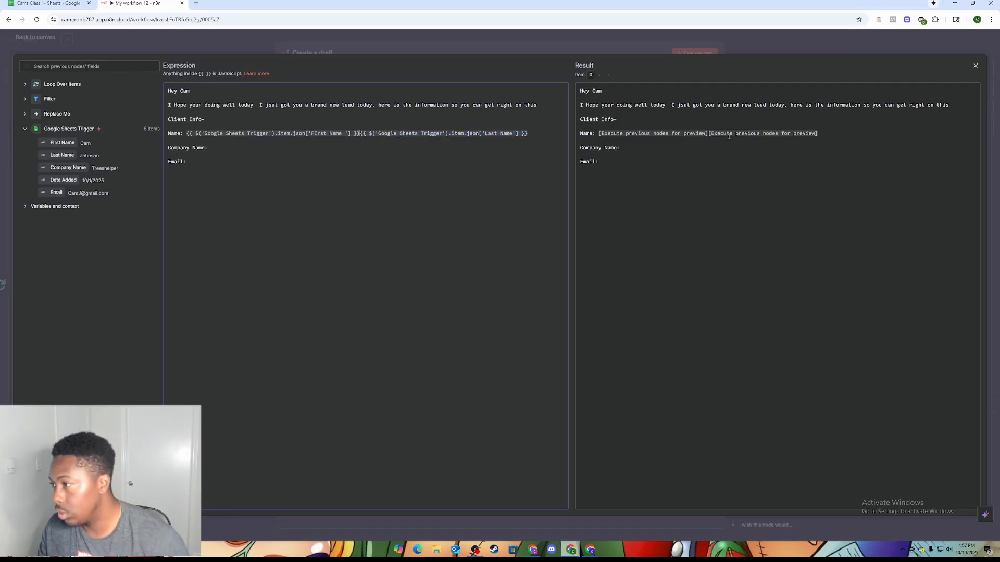
click(448, 193)
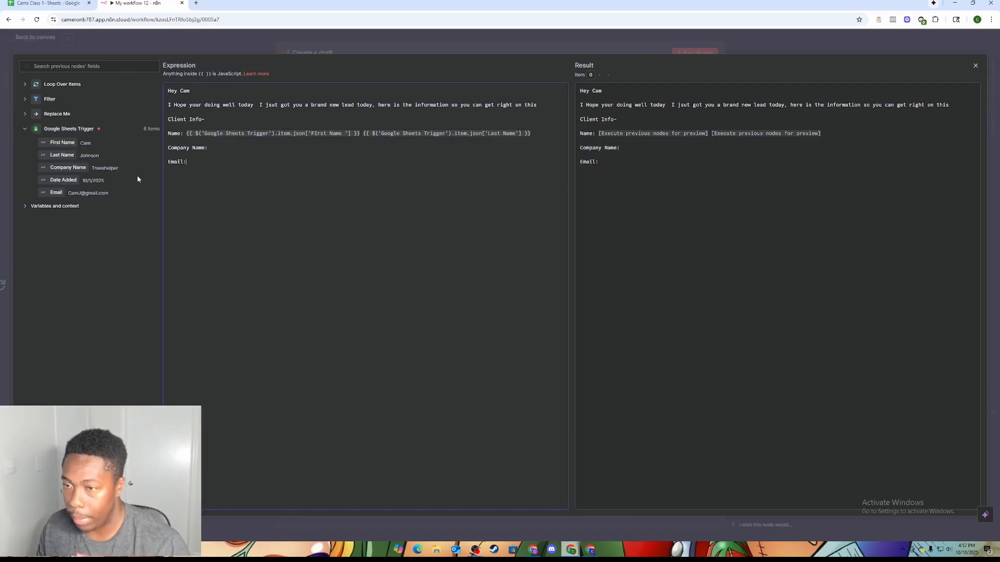
Step: Insert the Google Sheets Trigger's Company Name and Email fields after their labels with single spaces, and return to the canvas
drag(99, 171, 220, 152)
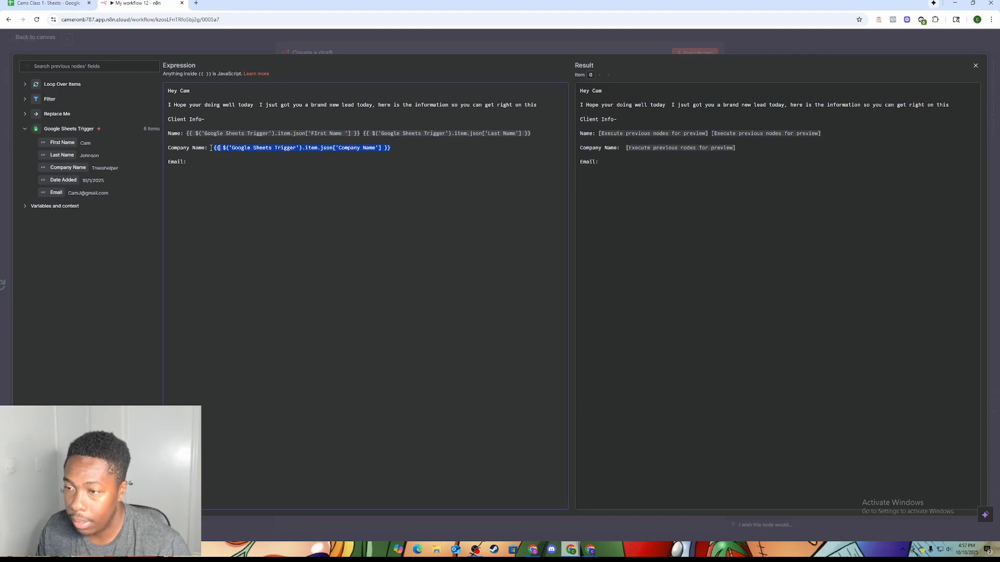
click(211, 148)
key(BackSpace)
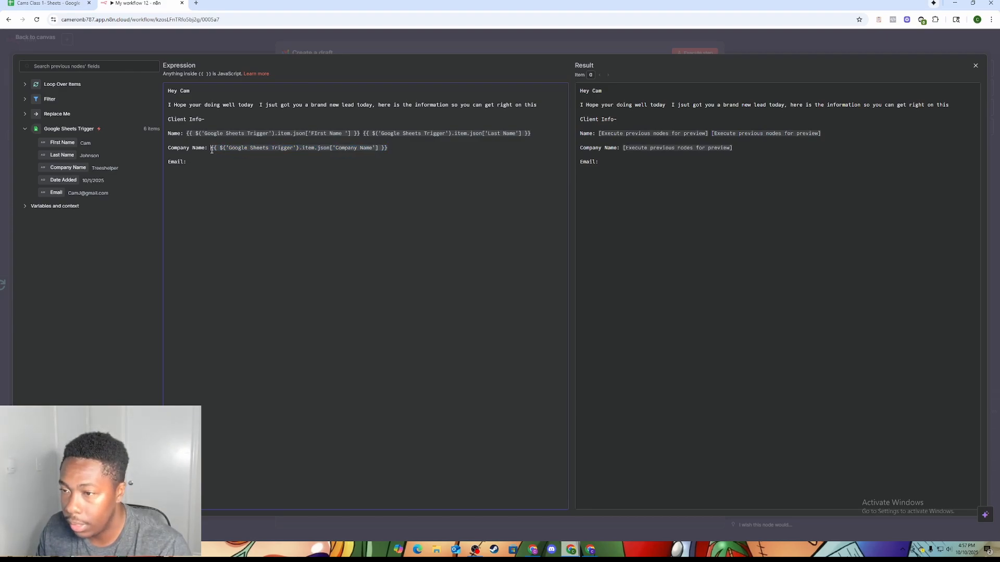
key(BackSpace)
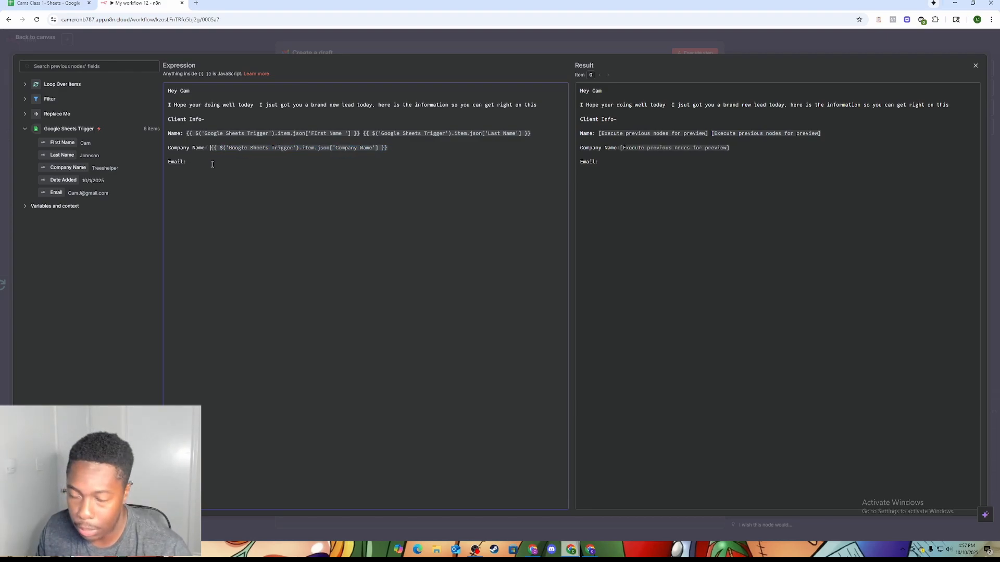
click(186, 163)
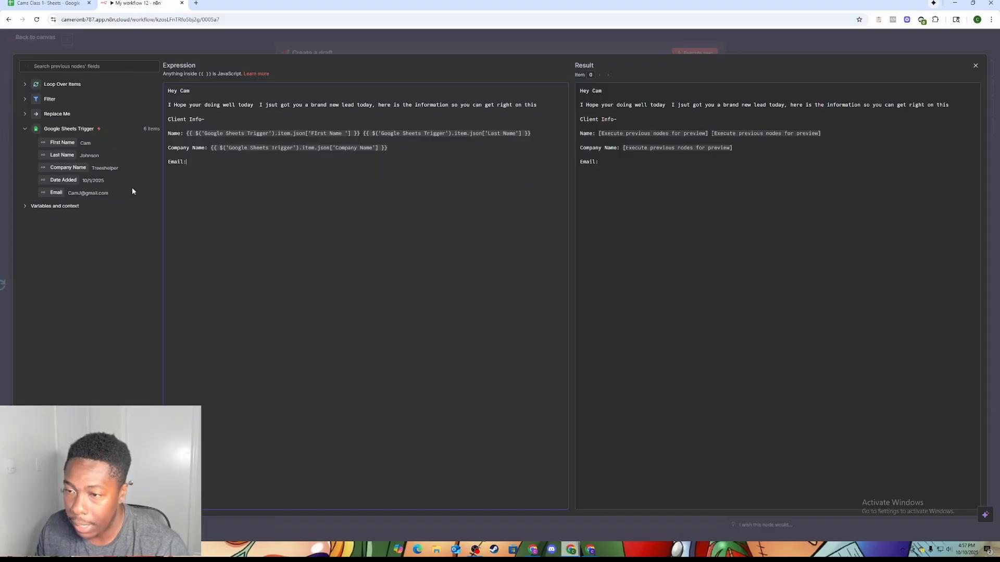
drag(57, 193, 199, 165)
click(187, 163)
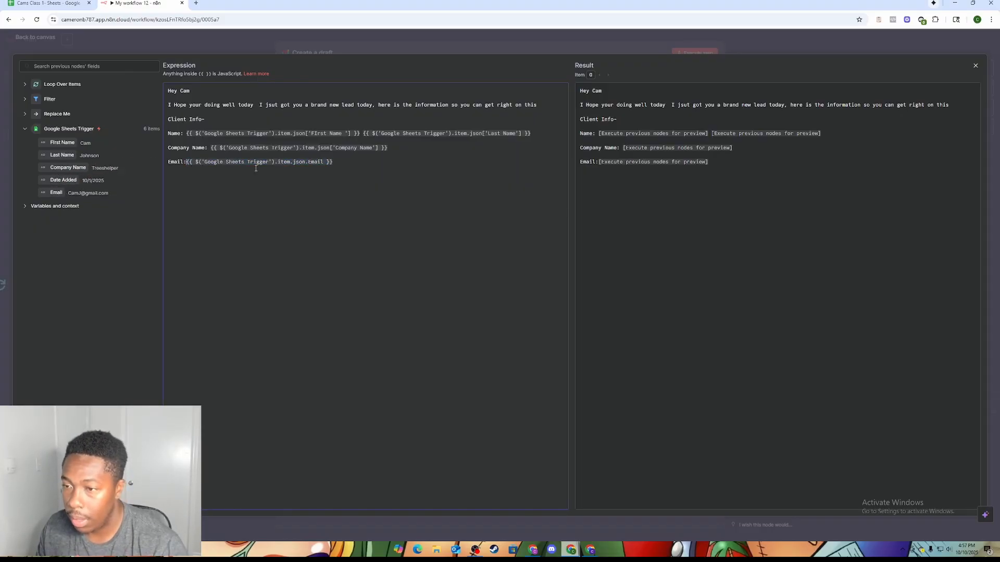
click(359, 170)
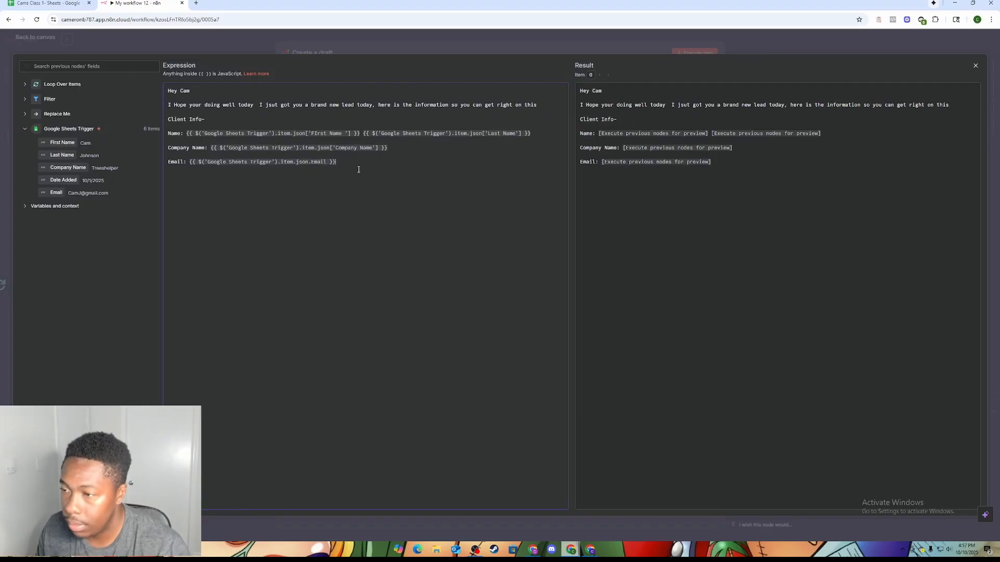
click(295, 48)
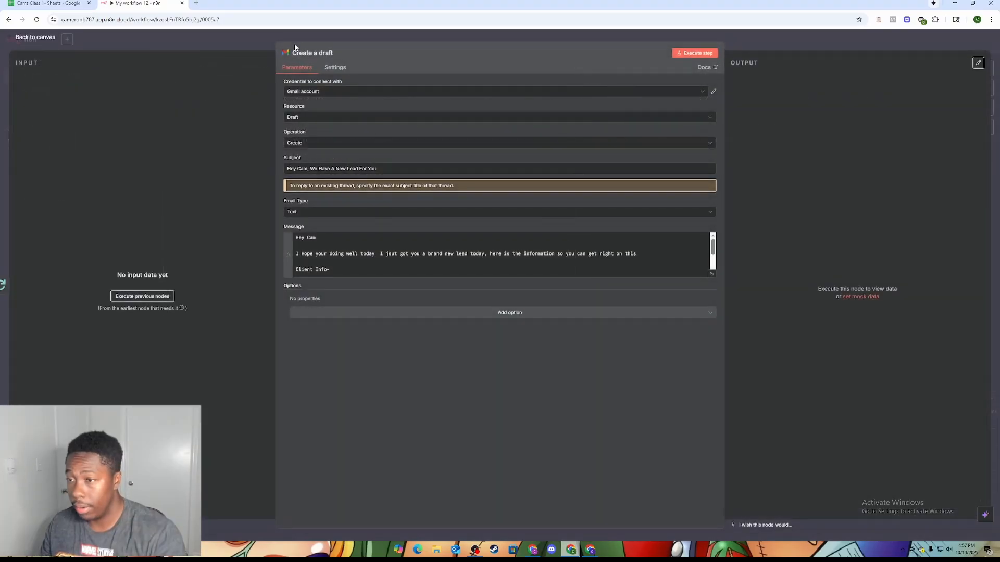
click(450, 35)
Step: Execute the Filter node and the Loop Over Items node individually
right_click(220, 188)
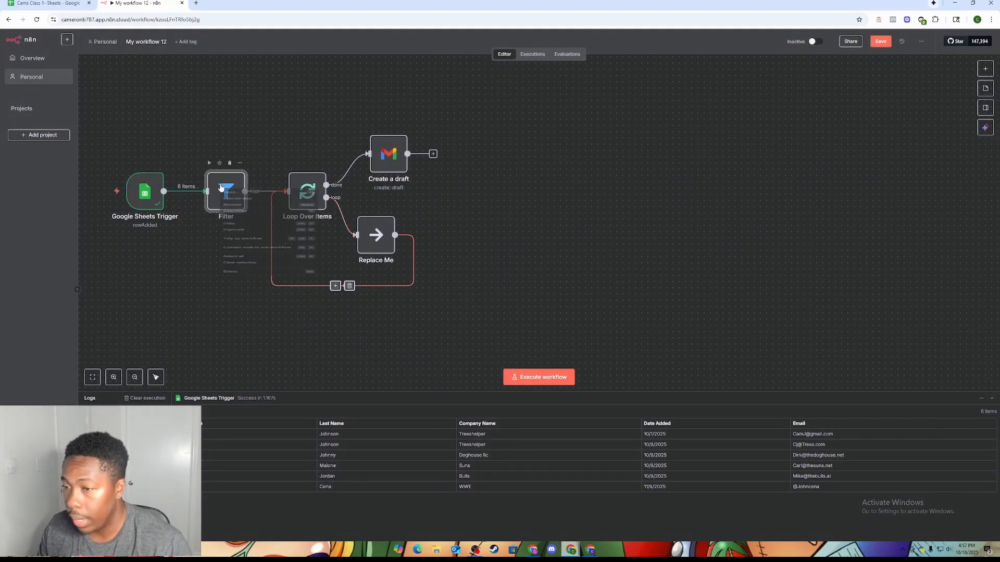
click(235, 209)
right_click(310, 194)
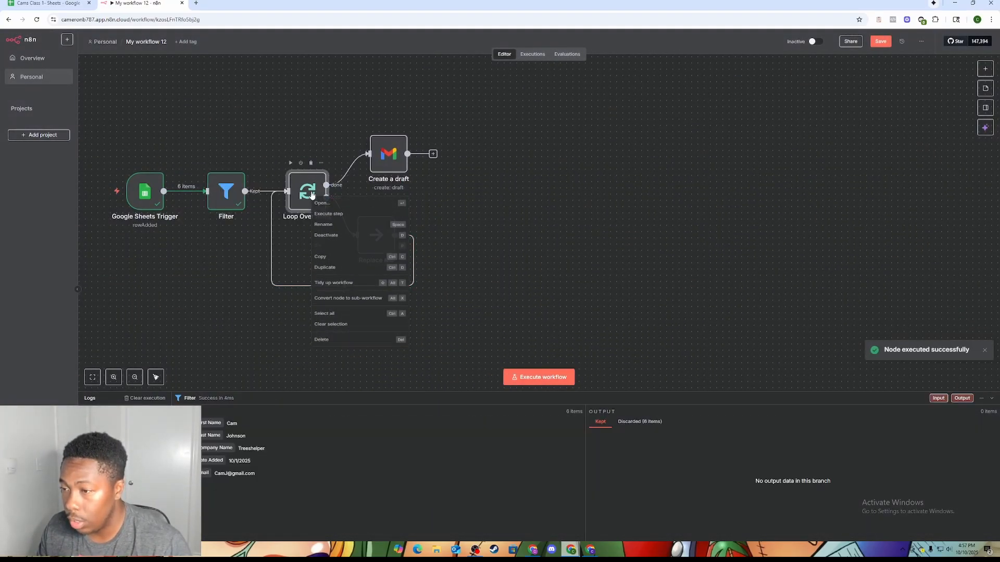
click(329, 214)
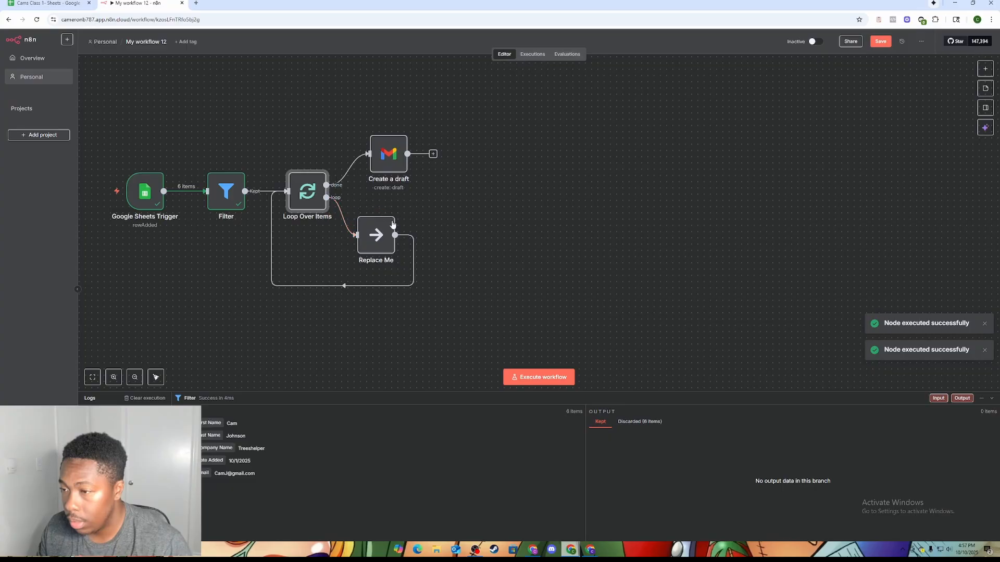
Step: Review the message expression of the Create a draft node, execute the node, and reopen the message in the expanded editor
double_click(387, 159)
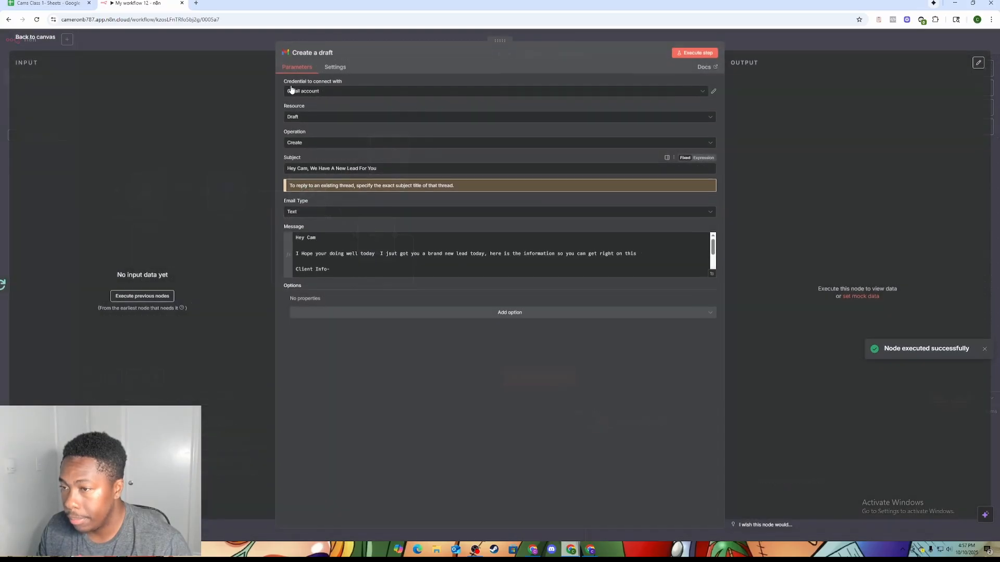
click(383, 256)
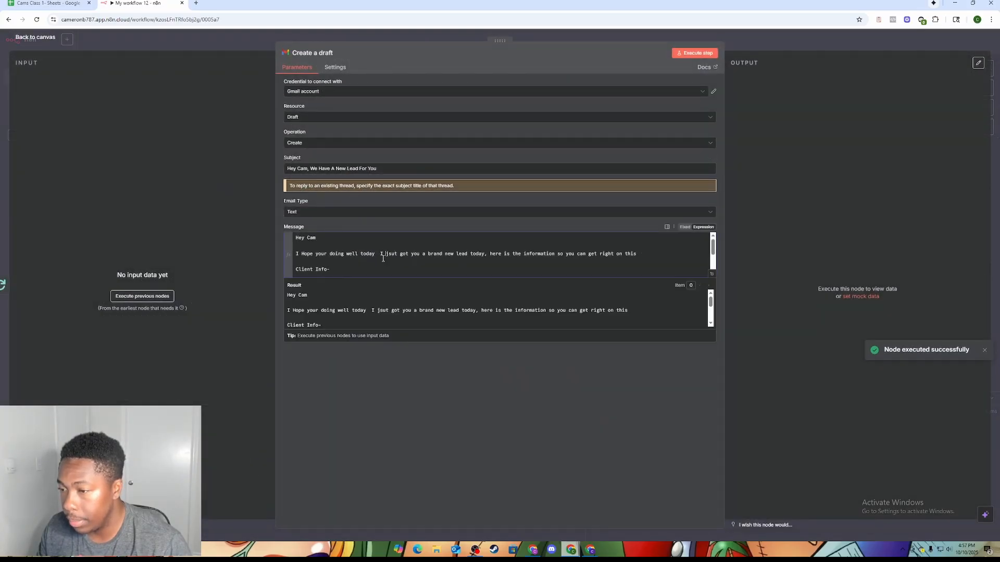
click(712, 273)
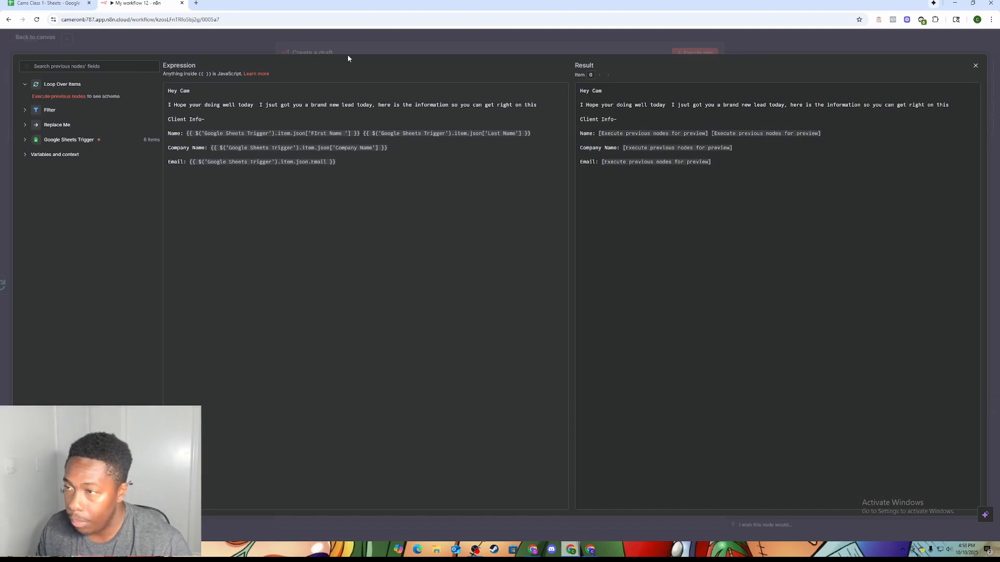
click(458, 20)
click(547, 153)
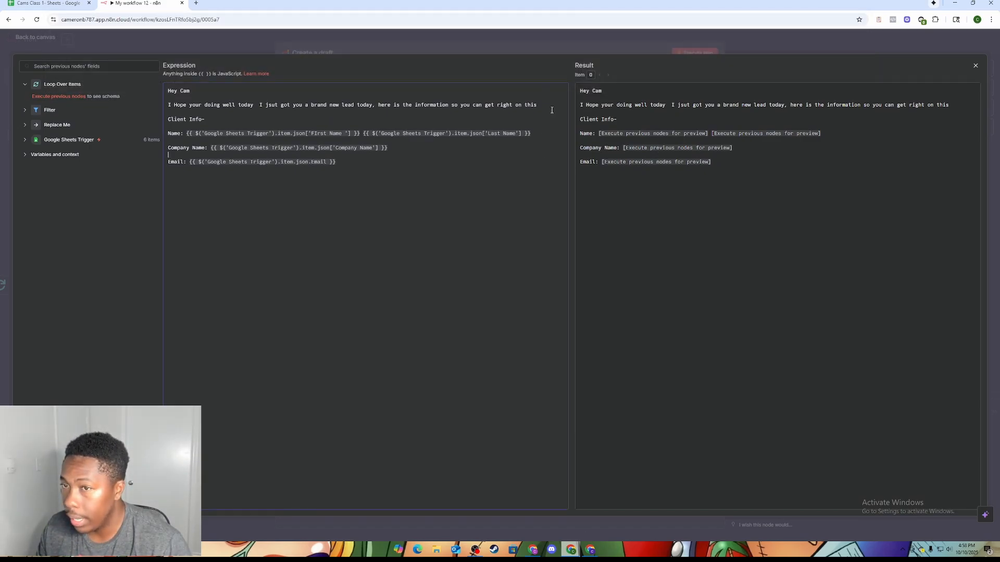
click(646, 48)
click(709, 54)
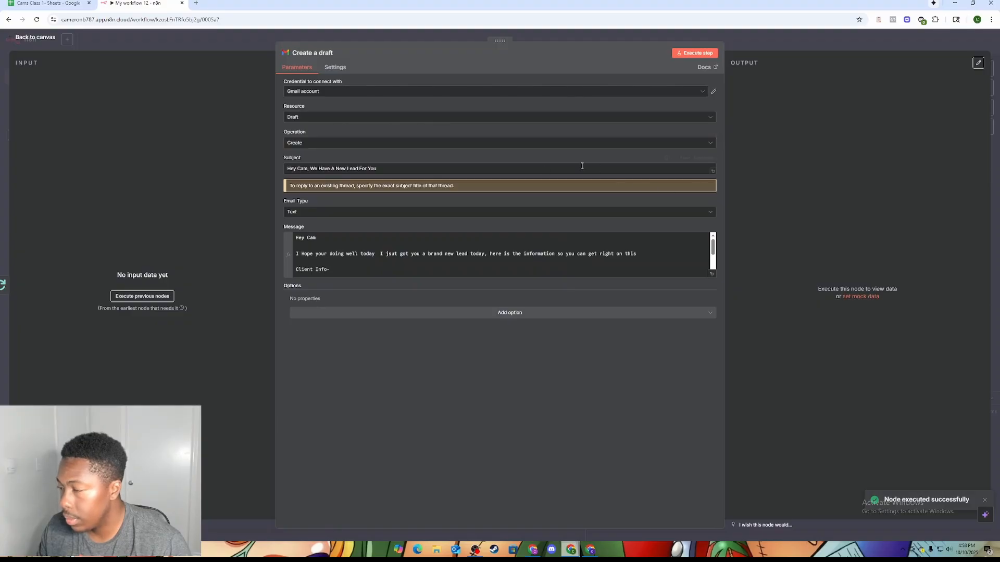
click(712, 273)
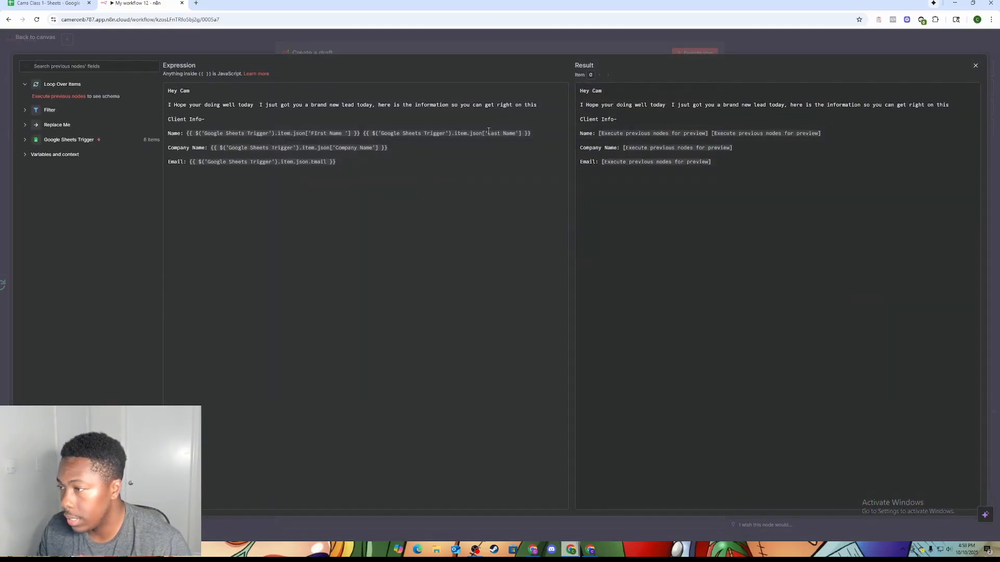
Step: Leave the message editor, switch to the Cams Class 1- Sheets spreadsheet, and set row 7's Date Added to 11/10/2025
click(454, 51)
click(403, 44)
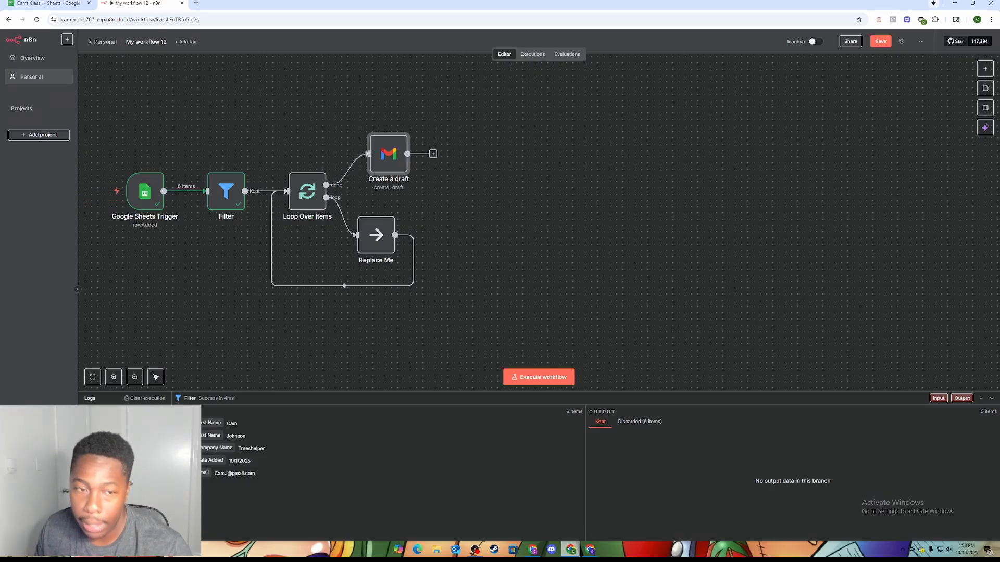
scroll(198, 148, left, 3)
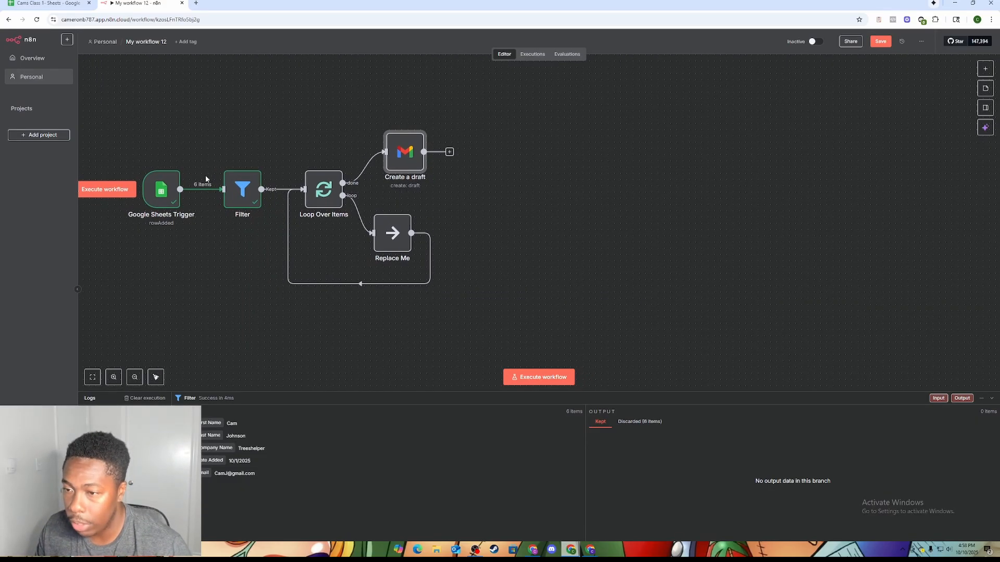
click(78, 3)
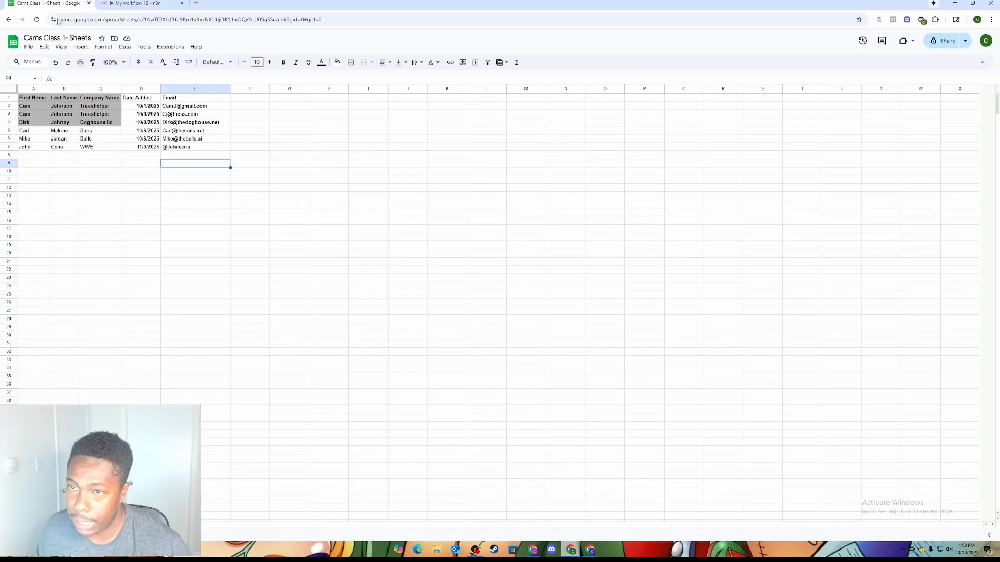
click(148, 148)
double_click(148, 149)
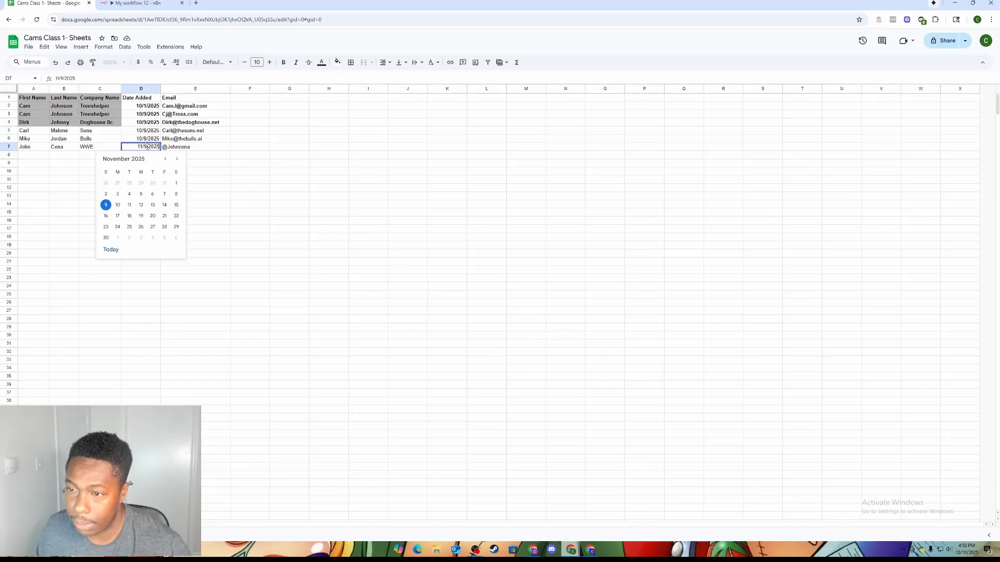
key(Escape)
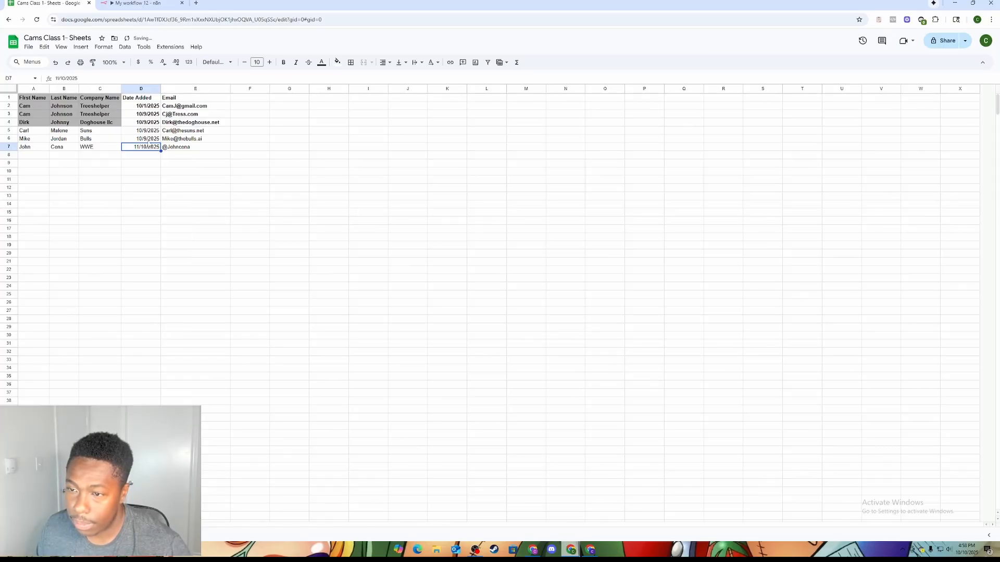
Step: Set the Date Added of rows 6 and 5 (Bulls and Suns) to 10/10/2025
click(148, 138)
double_click(148, 139)
click(164, 186)
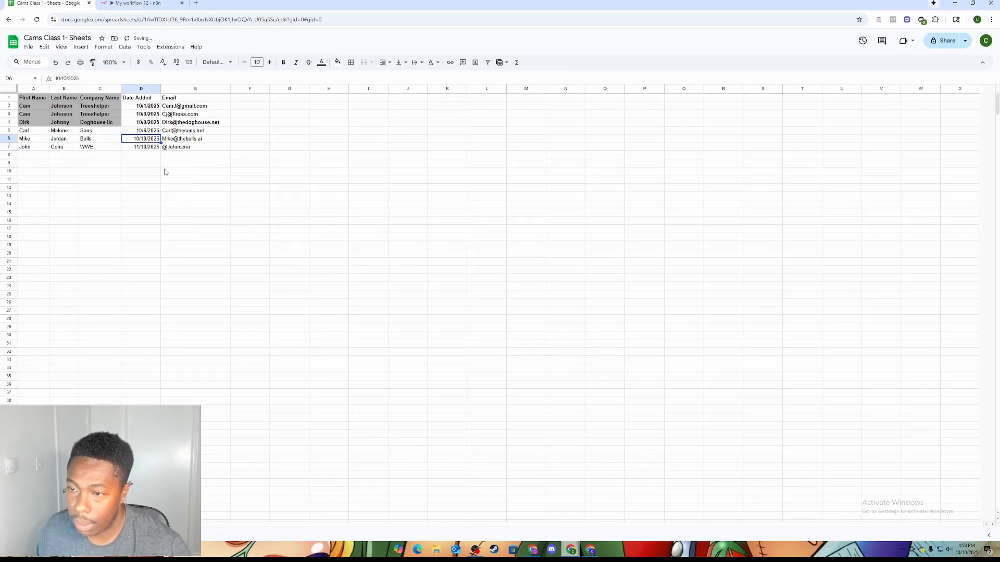
double_click(148, 130)
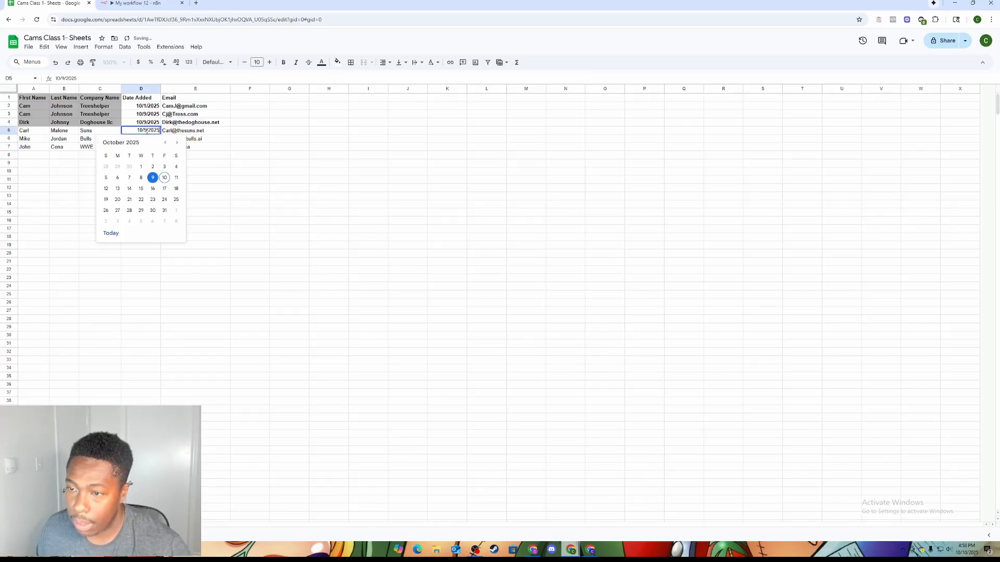
click(164, 177)
Step: Switch back to the n8n workflow, check the Create a draft node, and execute the Loop Over Items node individually
key(ctrl+Tab)
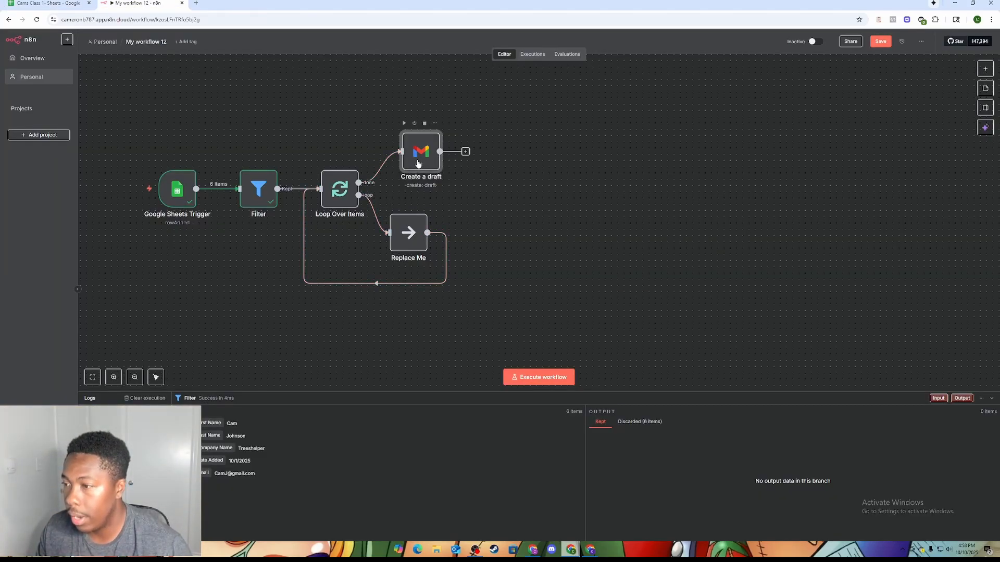
double_click(419, 153)
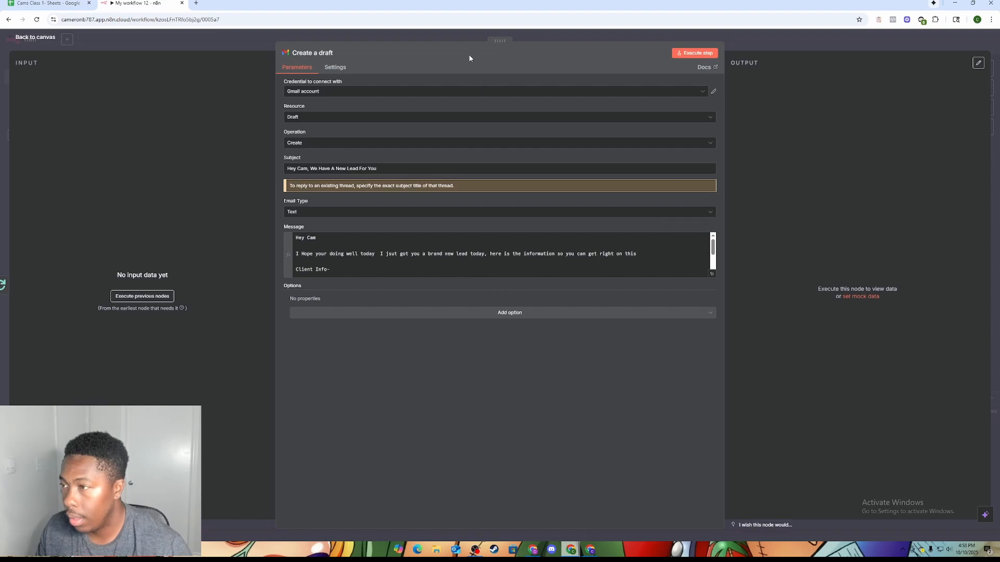
key(Escape)
right_click(343, 186)
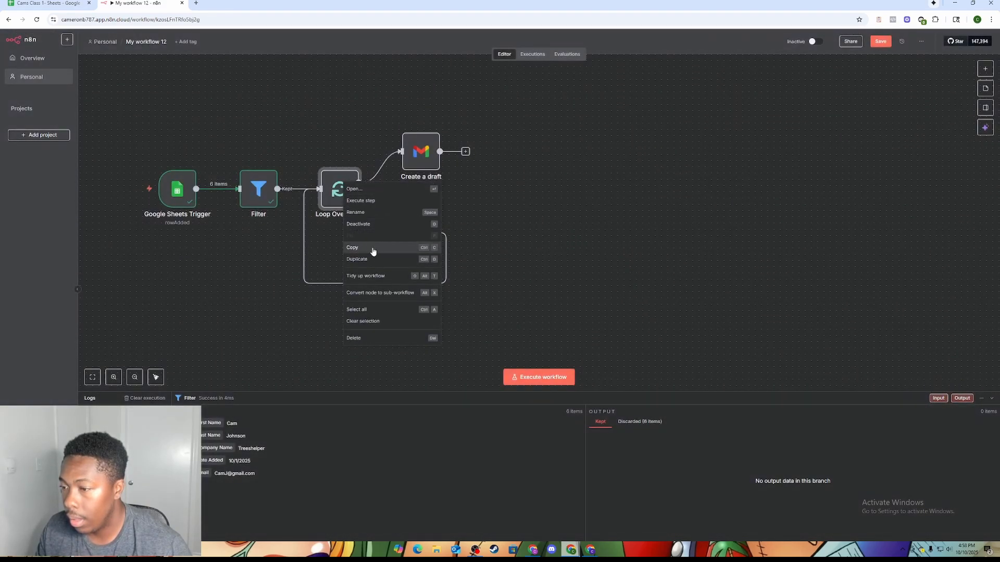
click(360, 201)
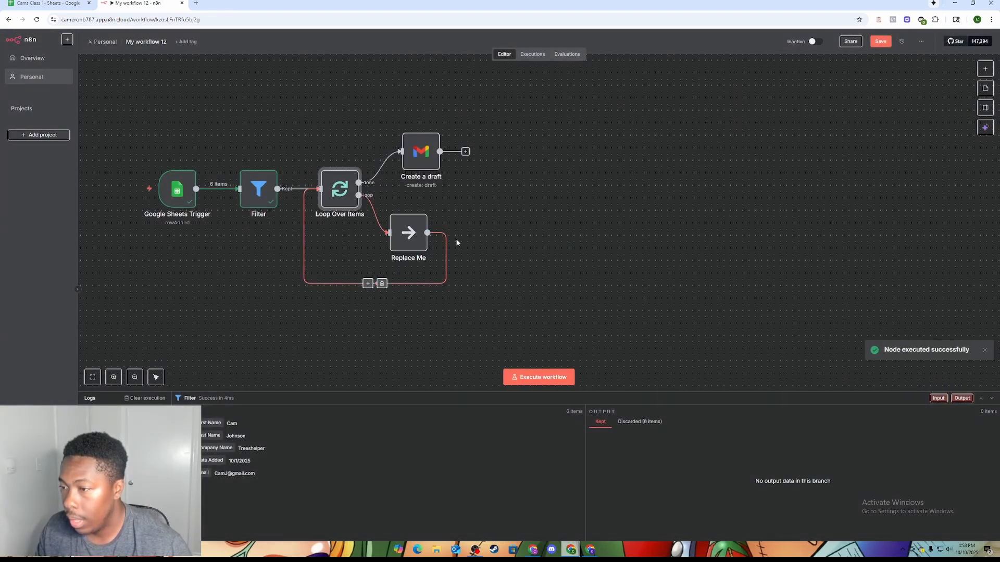
Step: Execute the Create a draft node from its settings and return to the canvas
double_click(419, 158)
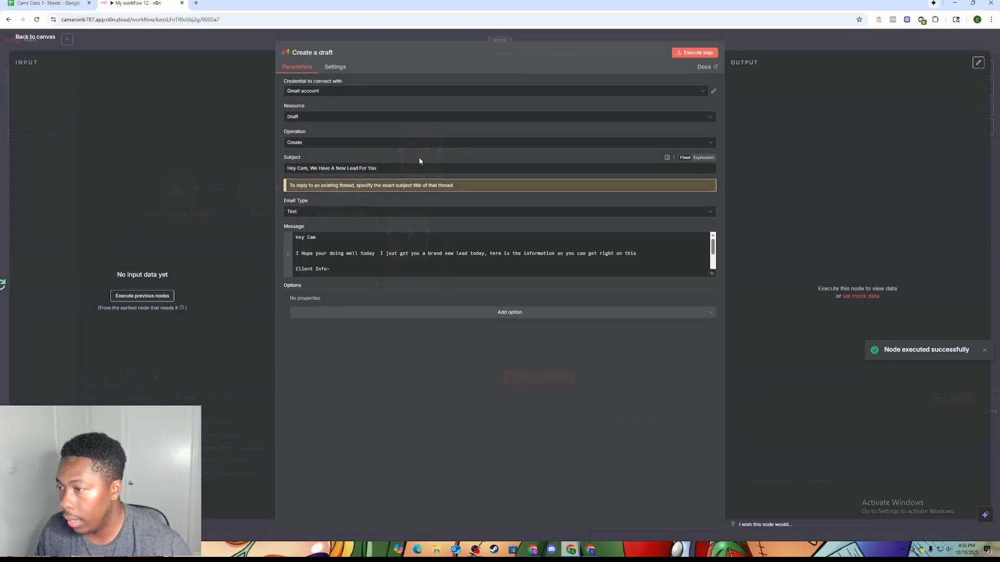
scroll(466, 239, down, 3)
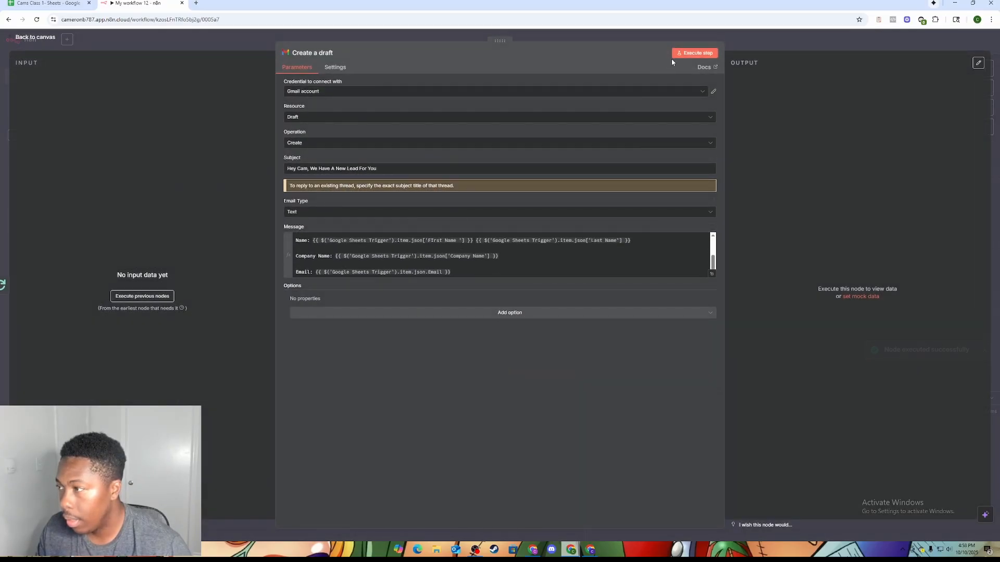
click(695, 53)
click(720, 40)
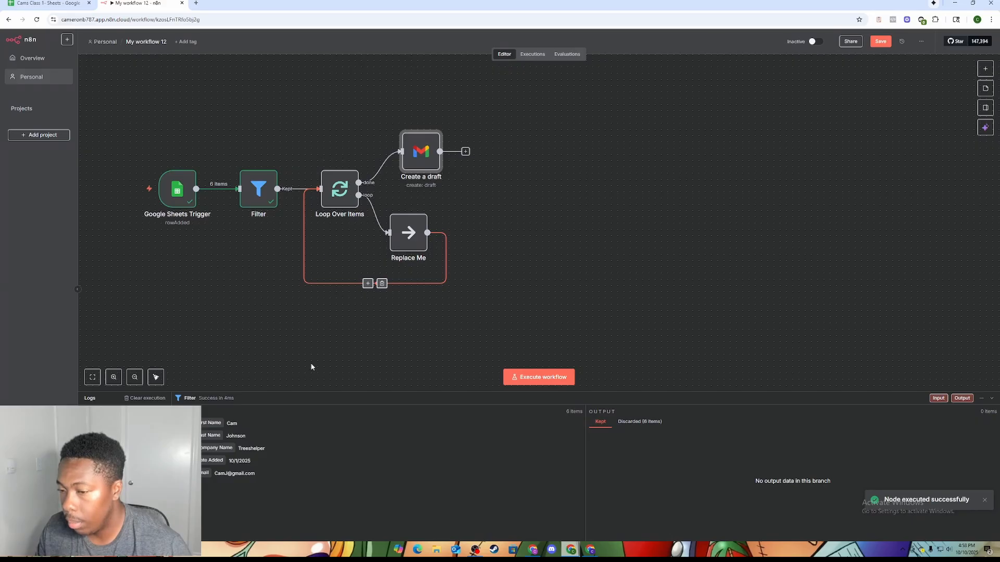
Step: Execute the whole workflow, and review the Create a draft node's message and output
click(538, 377)
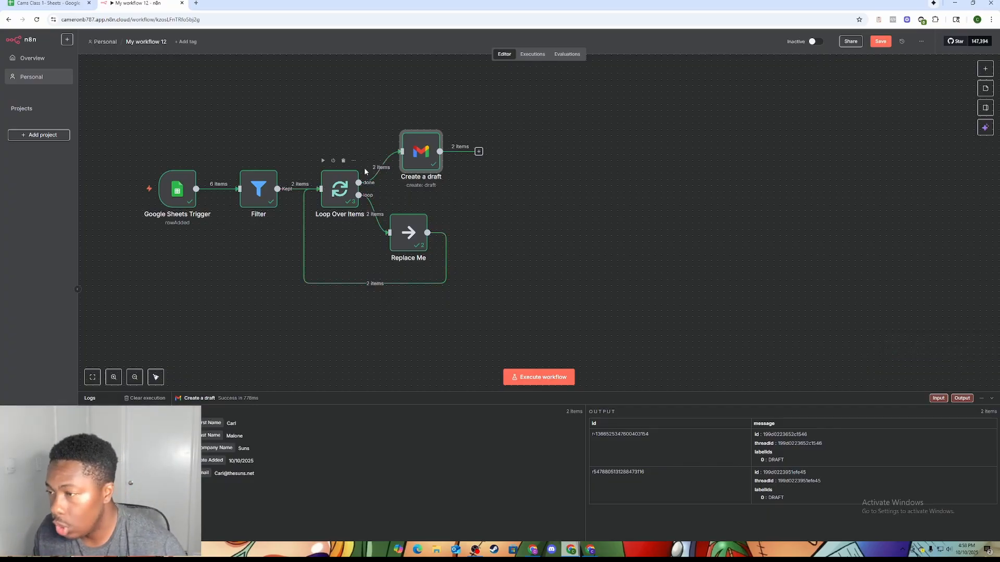
double_click(426, 145)
scroll(456, 260, down, 3)
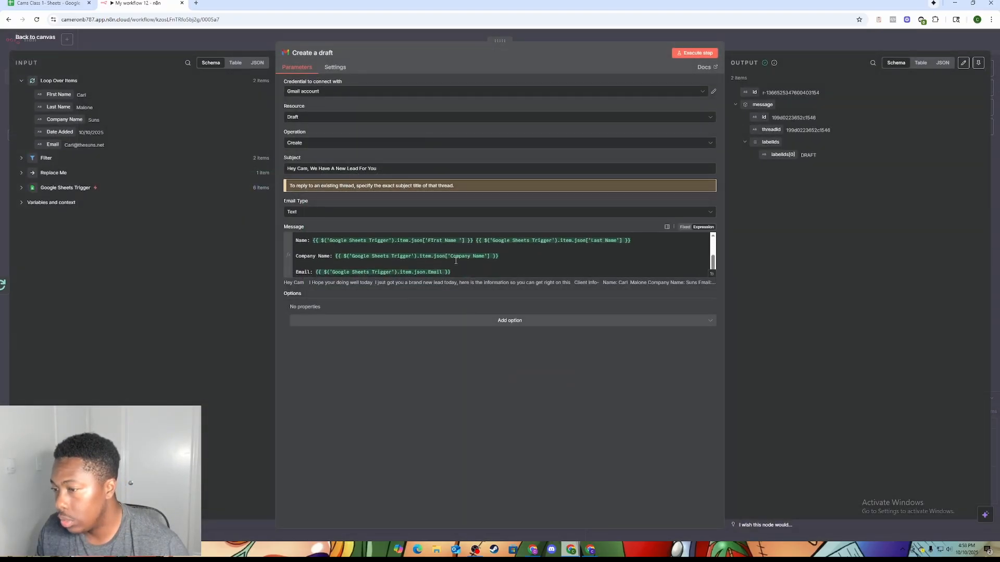
click(793, 35)
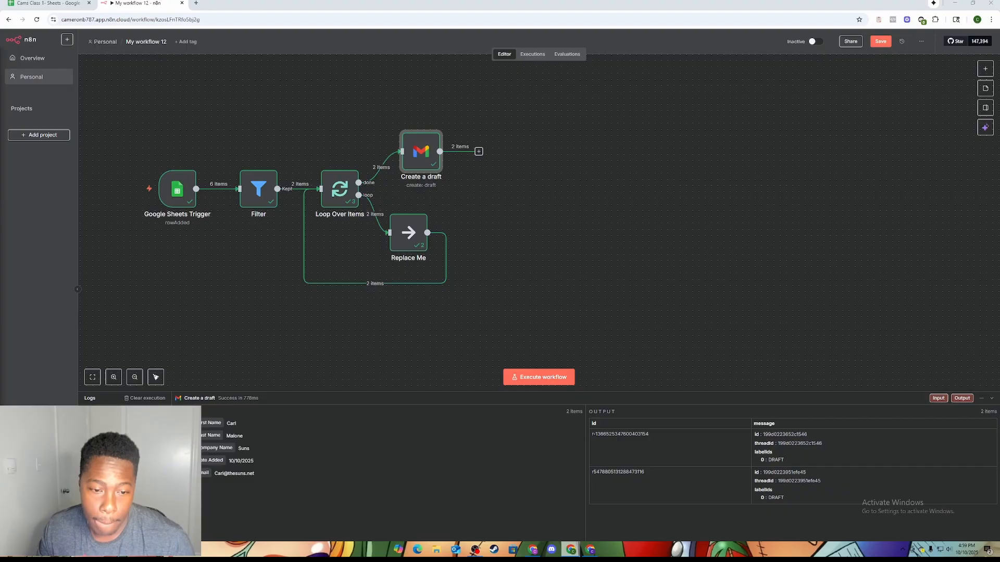
Step: Bring the Gmail Drafts tab into this browser window, open the newest lead drafts, and compare them with the spreadsheet's dates
drag(0, 208, 235, 4)
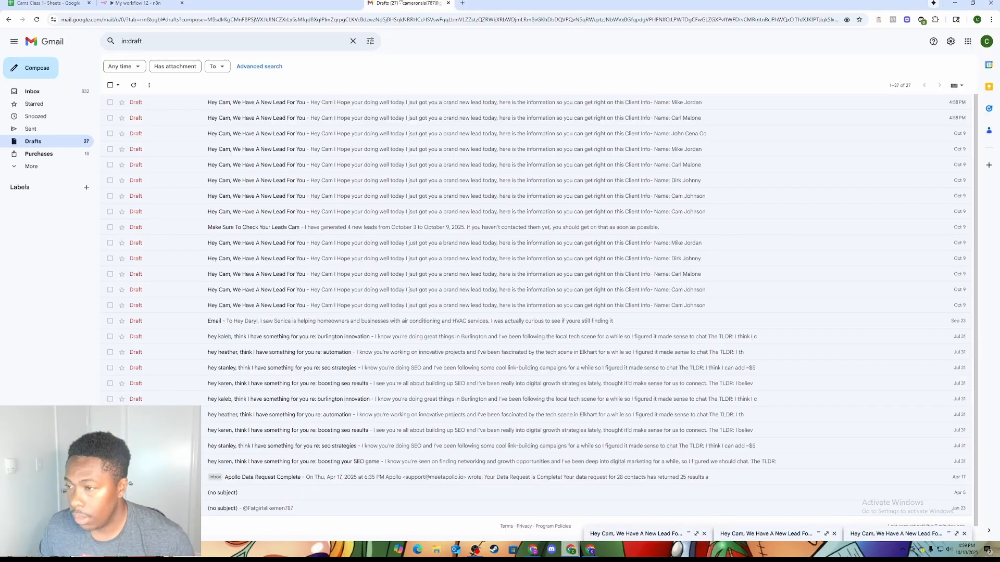
click(333, 104)
click(335, 119)
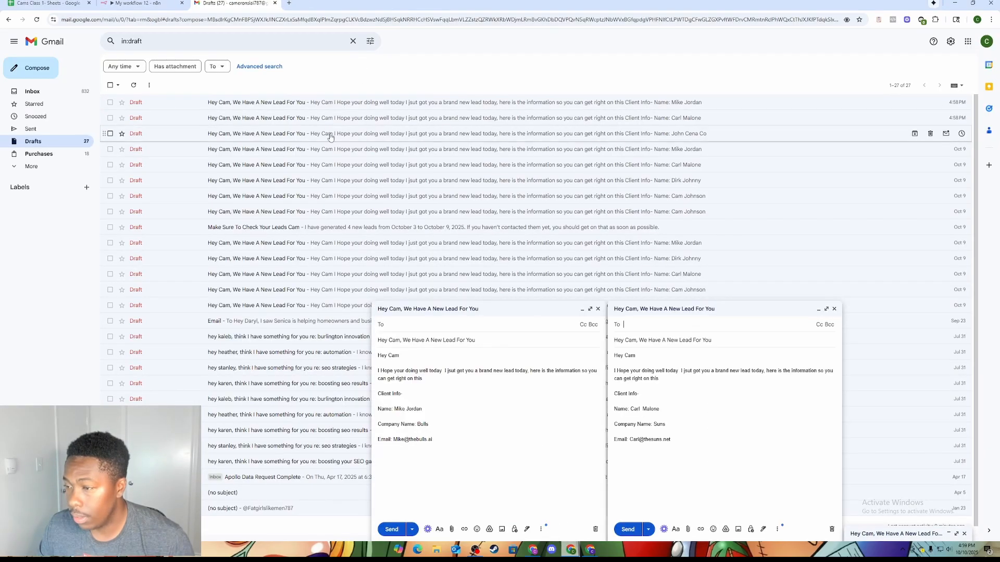
click(328, 135)
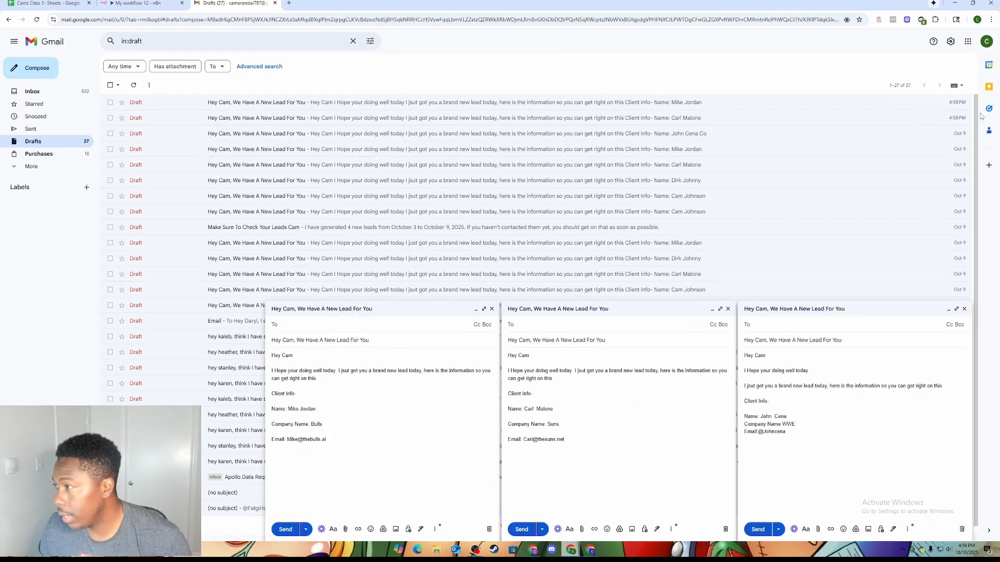
click(964, 309)
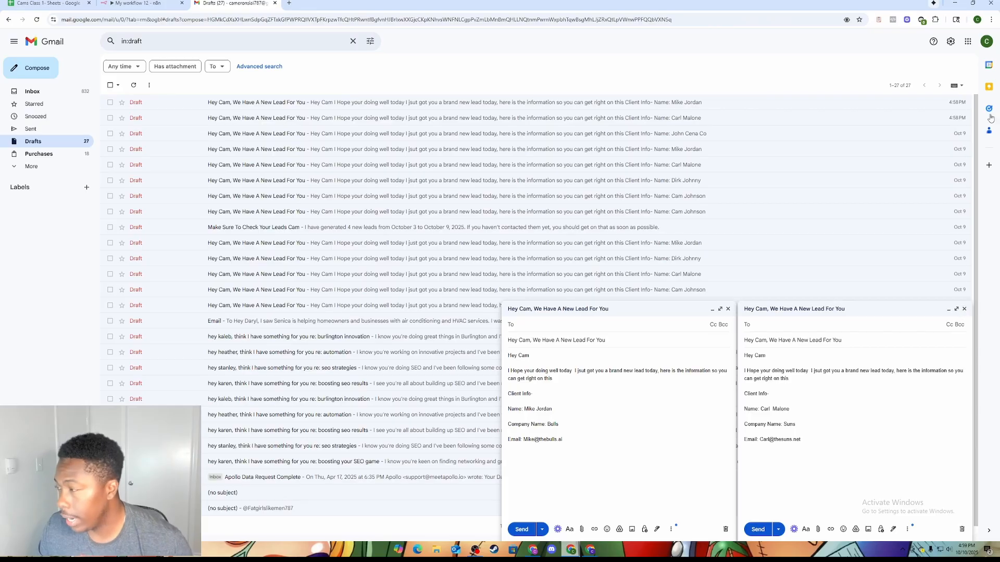
click(55, 3)
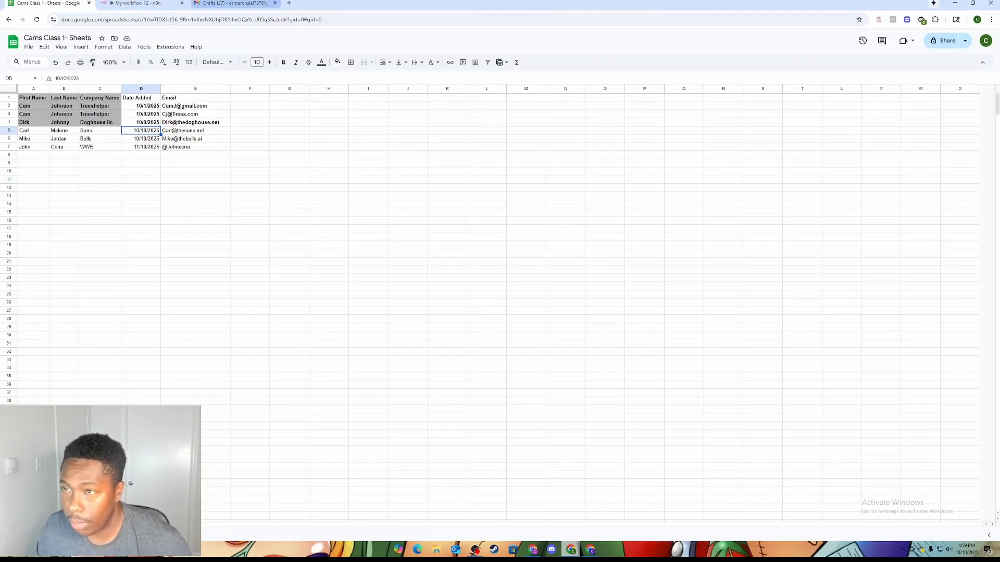
click(229, 3)
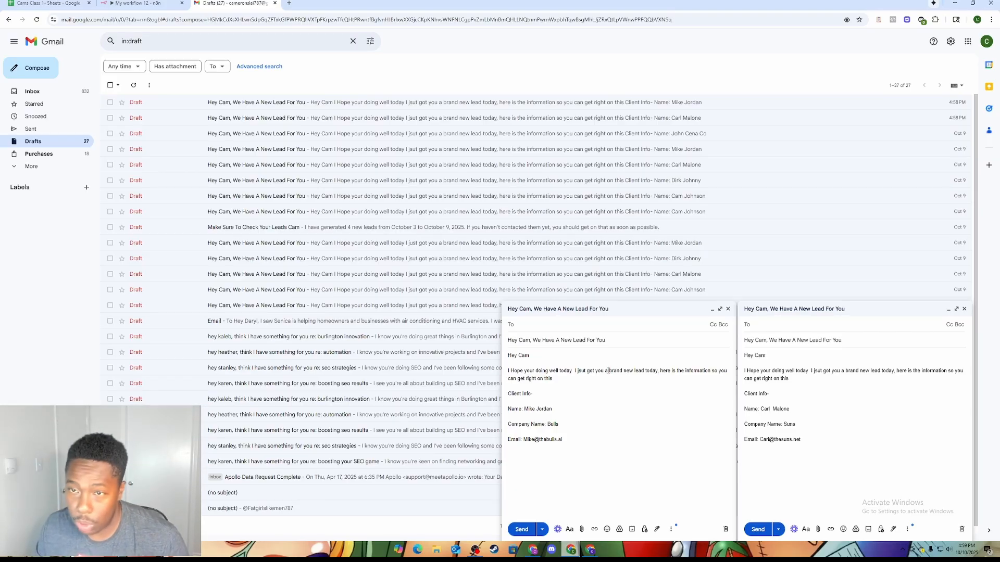
Step: Correct the misspelled word to "just" in the body of the Bulls lead's draft
click(584, 370)
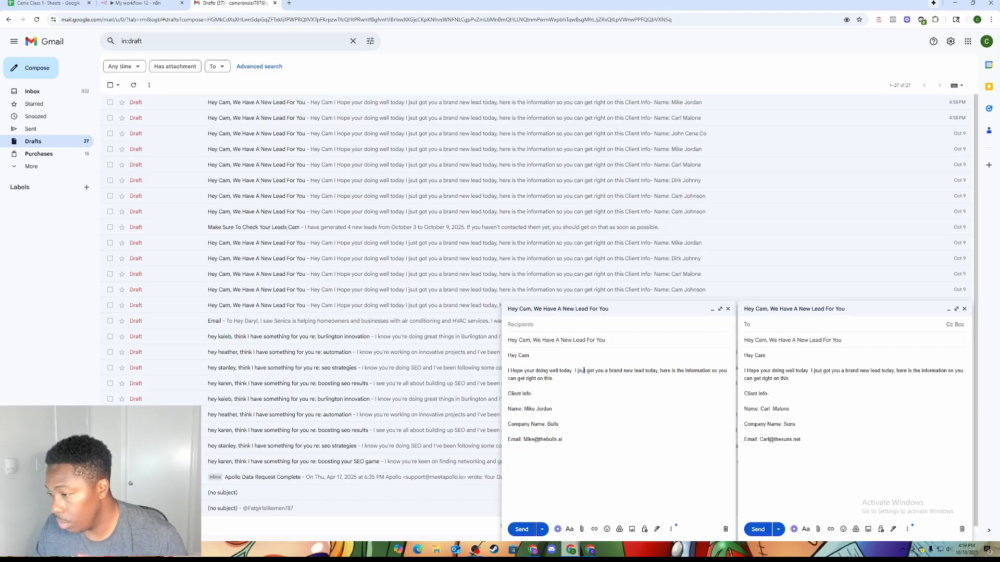
key(BackSpace)
key(BackSpace)
key(BackSpace)
key(BackSpace)
key(BackSpace)
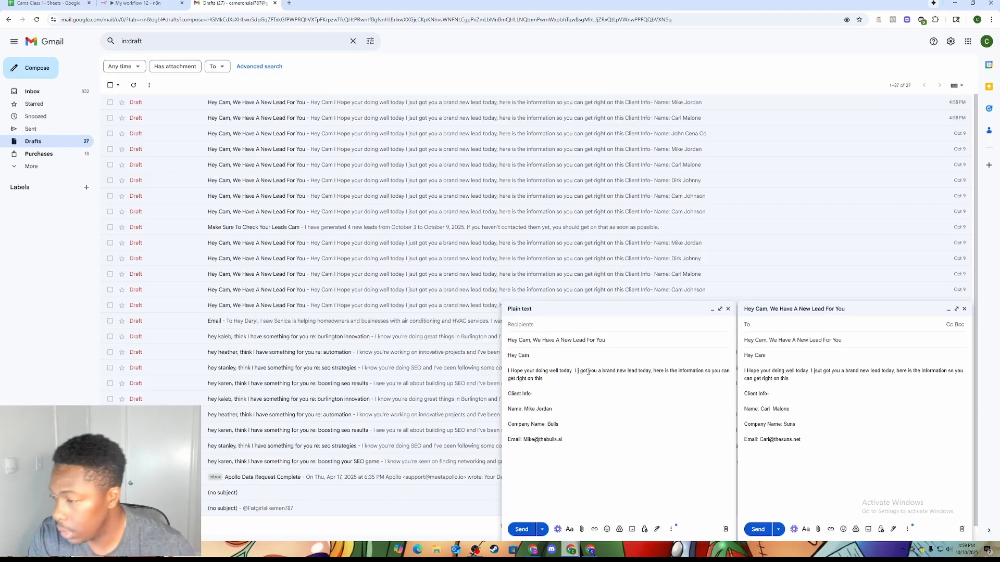
text(just)
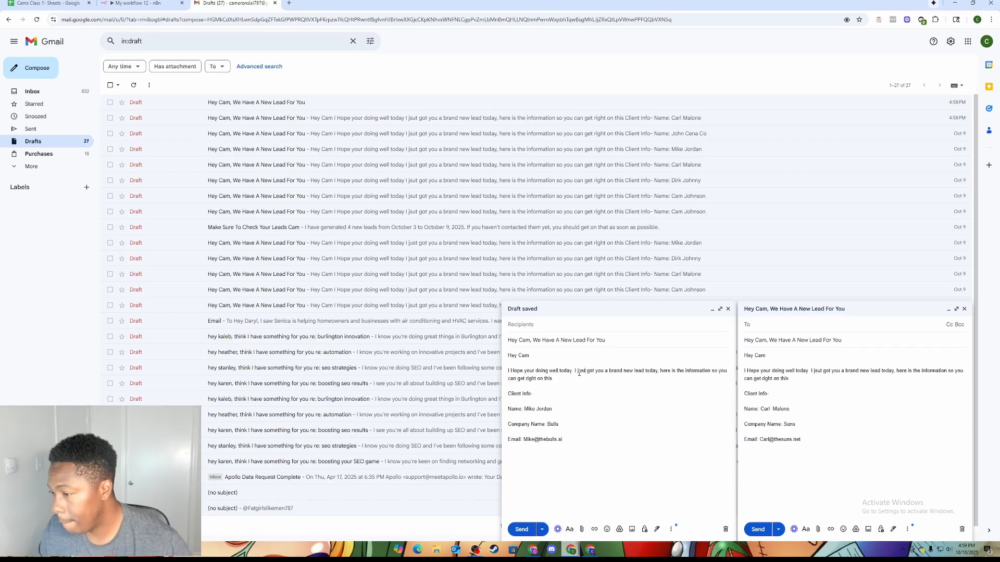
Step: Correct the misspelled word to "just" in the Suns lead's draft and start the "I just got you" sentence on a new line
click(822, 372)
key(BackSpace)
key(BackSpace)
key(BackSpace)
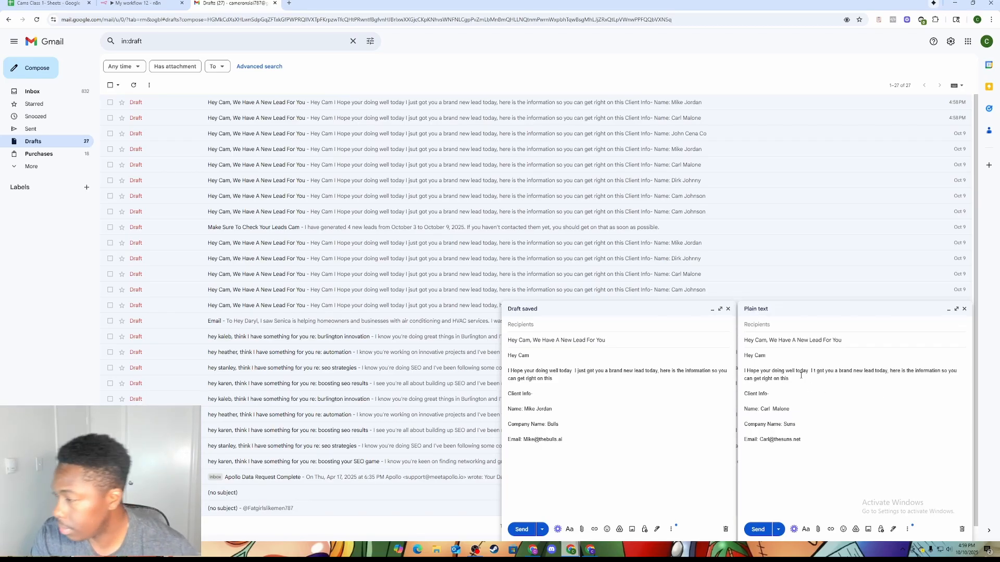
text(Jus)
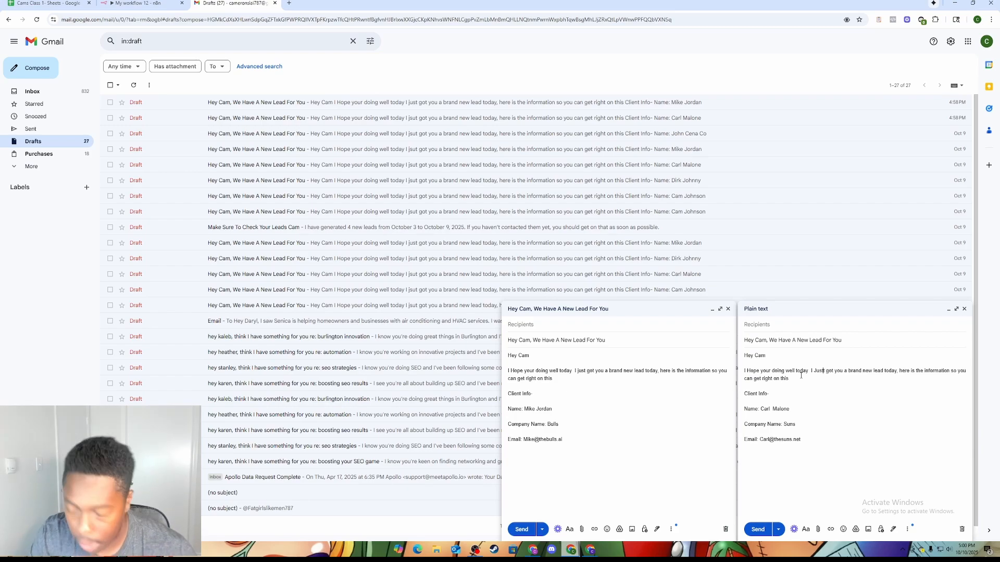
text(t)
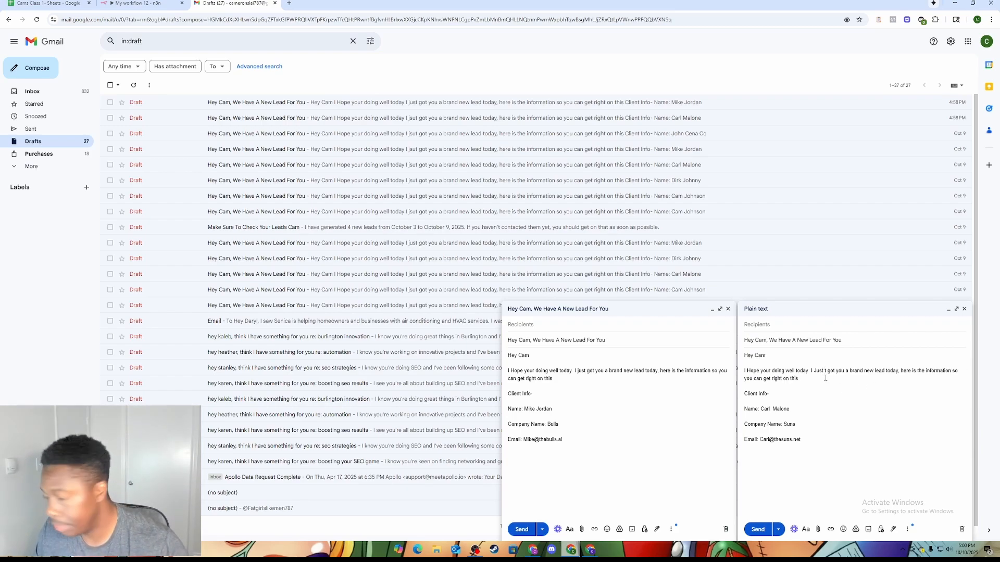
key(BackSpace)
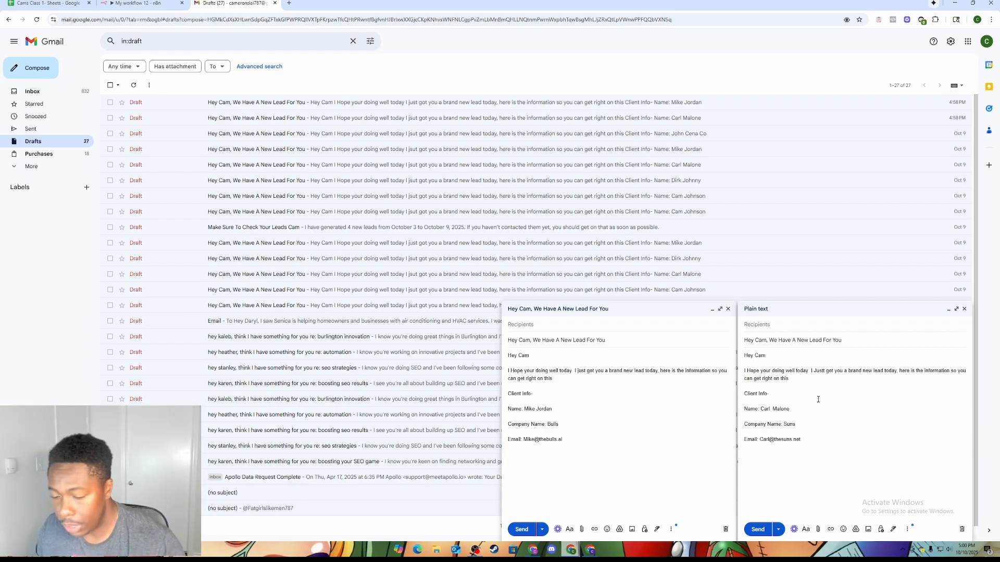
key(BackSpace)
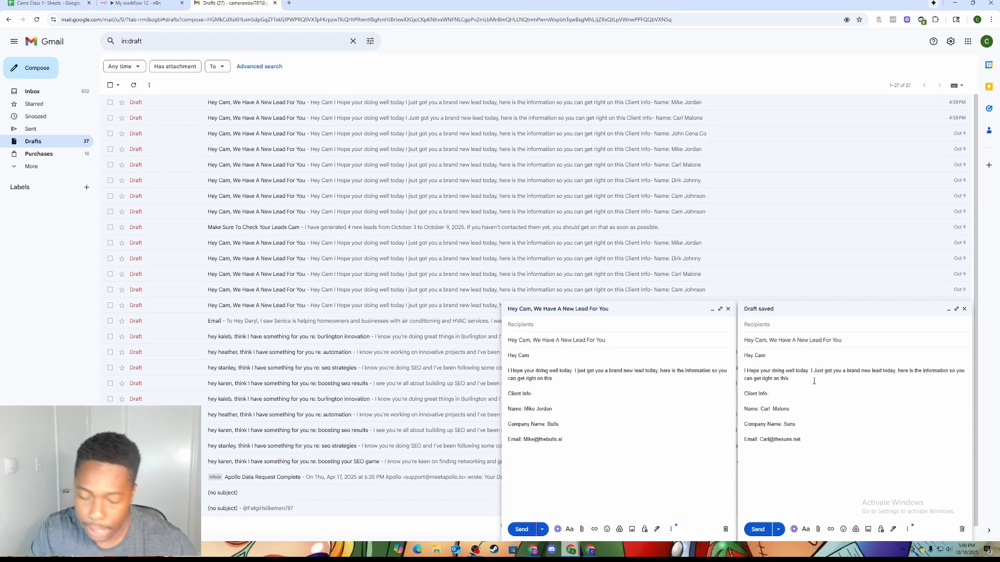
key(BackSpace)
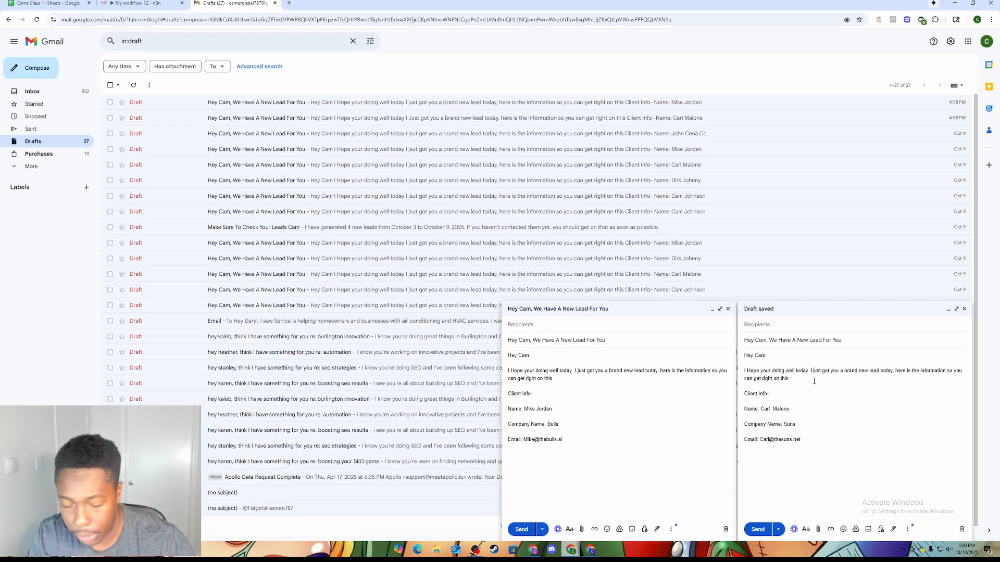
text(j)
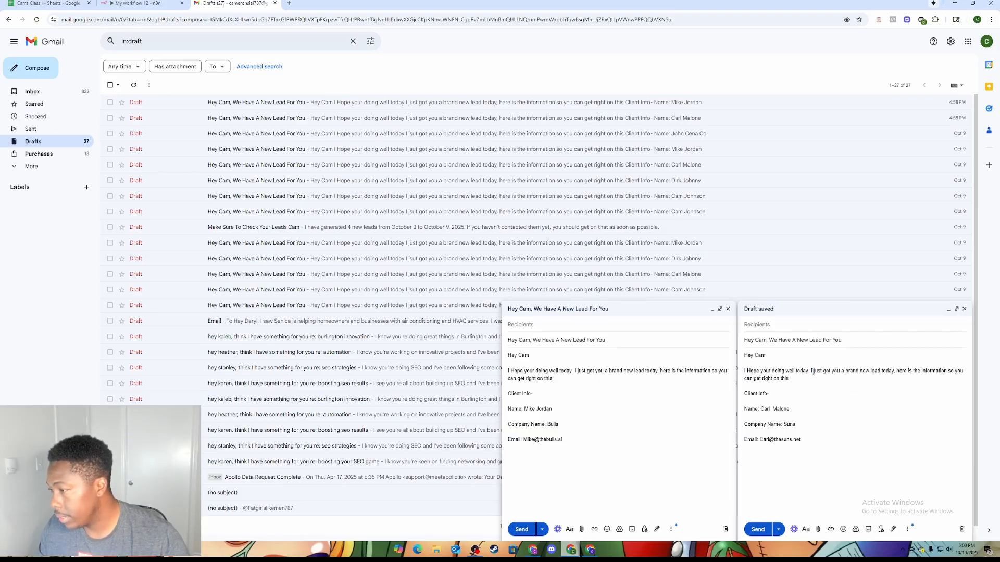
key(BackSpace)
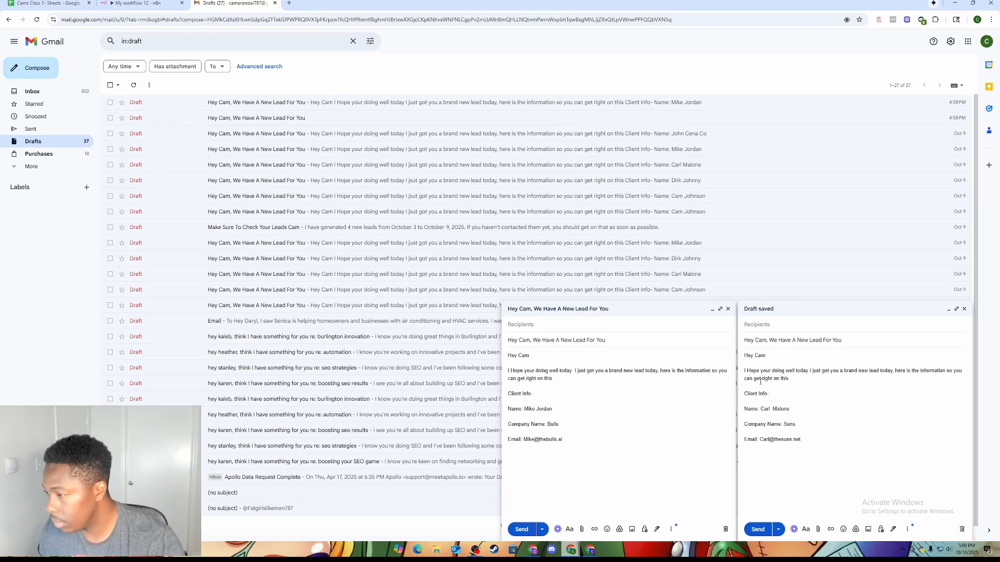
key(Return)
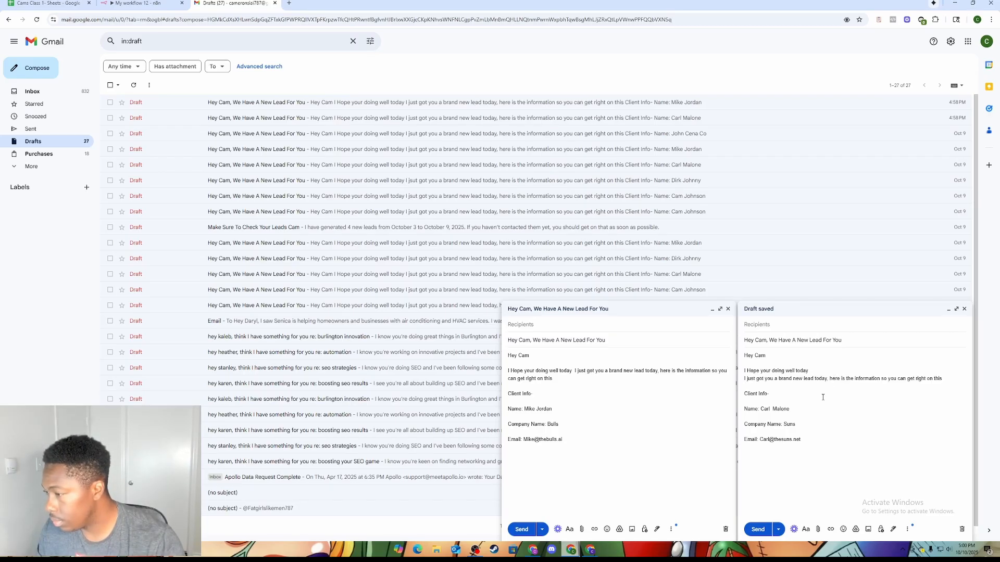
Step: Set the "I just got you a brand new lead" sentence as its own paragraph in both the Suns and Bulls drafts
key(Return)
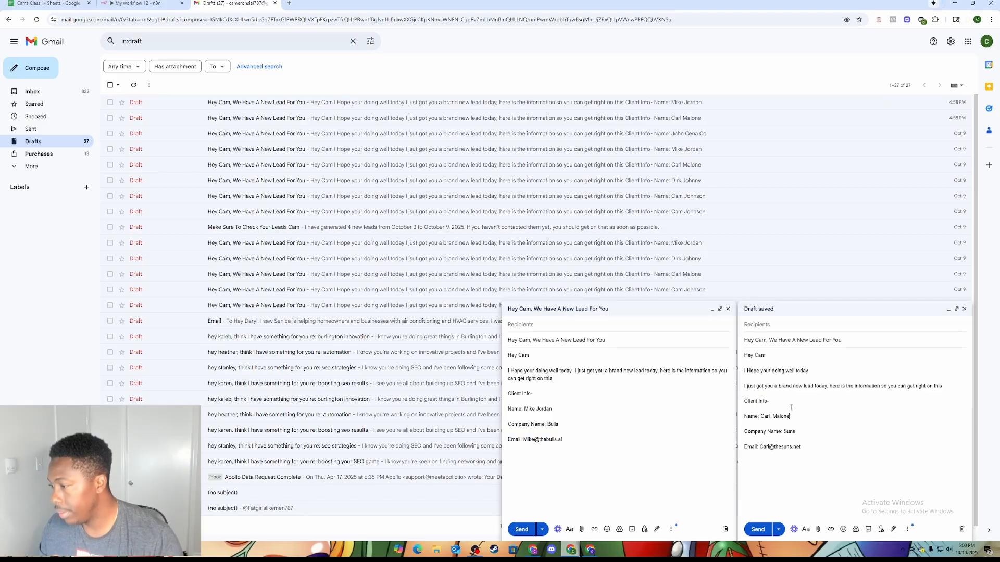
click(574, 370)
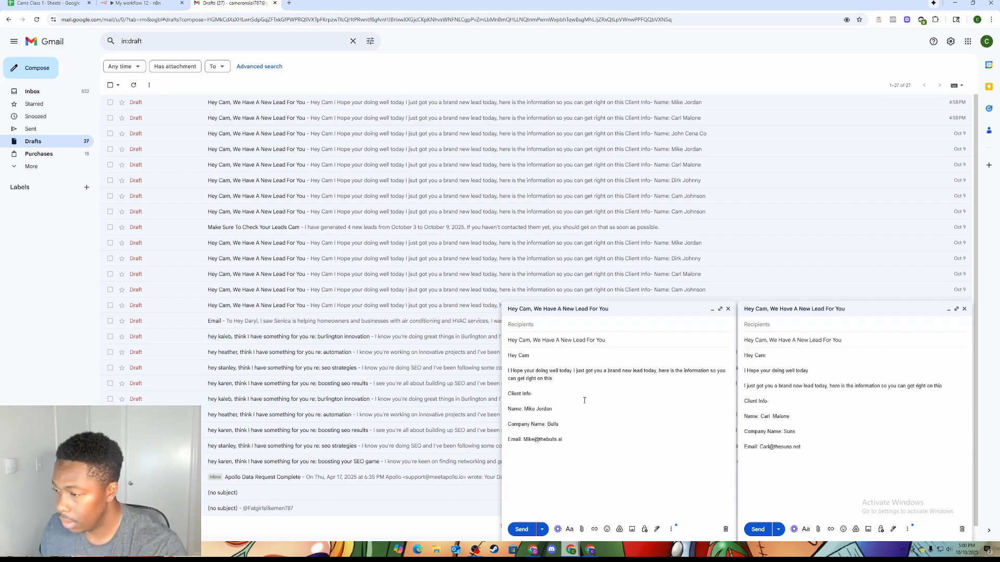
key(Return)
key(Return)
drag(508, 409, 621, 425)
click(621, 425)
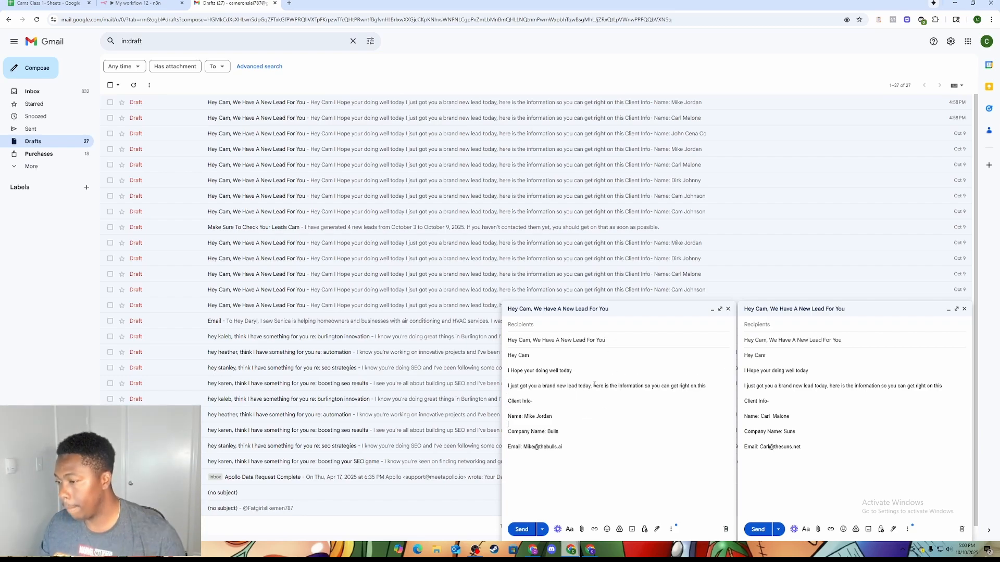
click(540, 325)
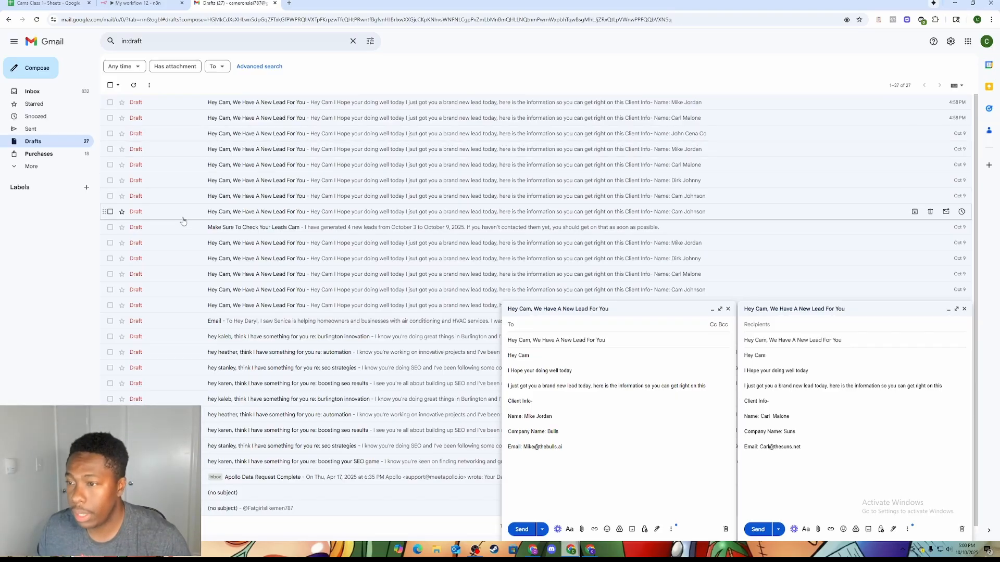
Step: Move the Gmail Drafts tab out of this browser window and return to the n8n workflow canvas
drag(255, 2, 0, 312)
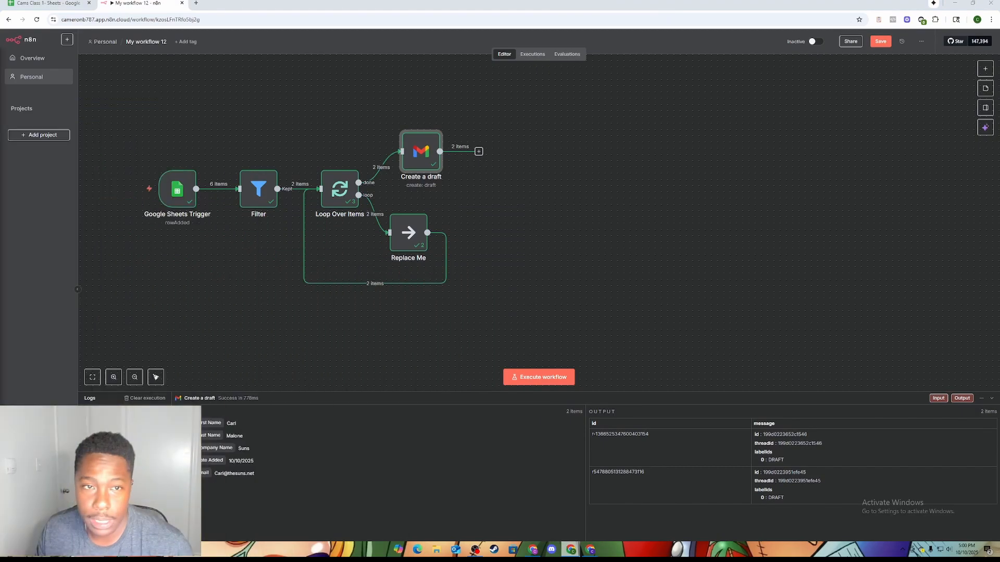
drag(533, 239, 575, 237)
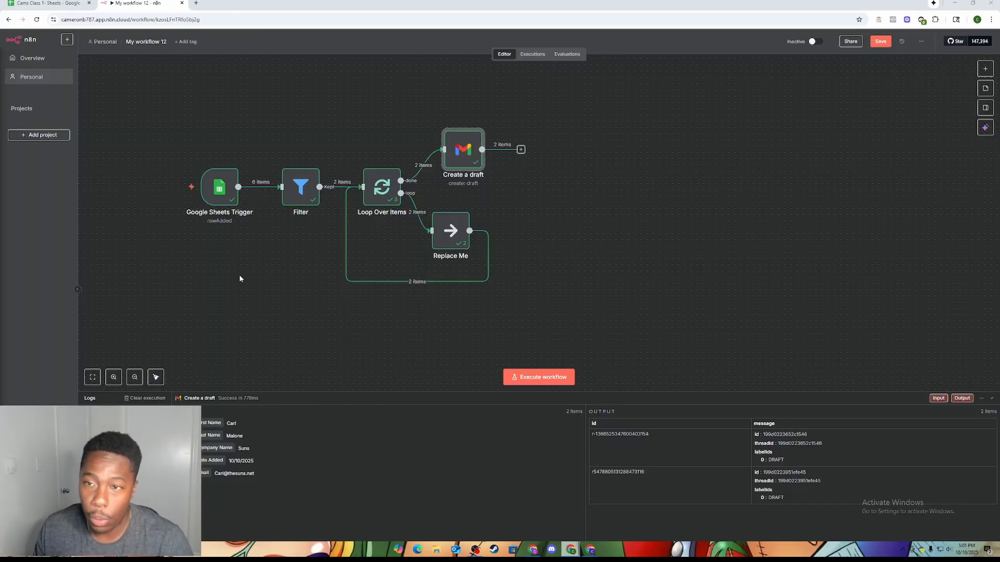
Step: Add a second Google Sheets trigger of the On row added type to the same workflow
scroll(240, 273, down, 5)
drag(229, 155, 191, 215)
drag(434, 234, 487, 182)
drag(369, 196, 402, 167)
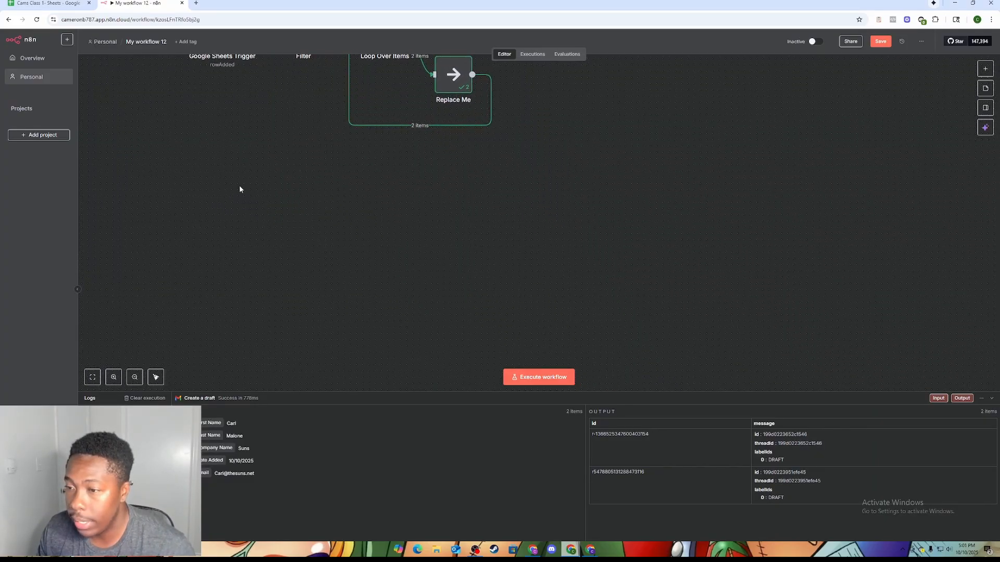
drag(239, 189, 261, 268)
scroll(277, 251, up, 4)
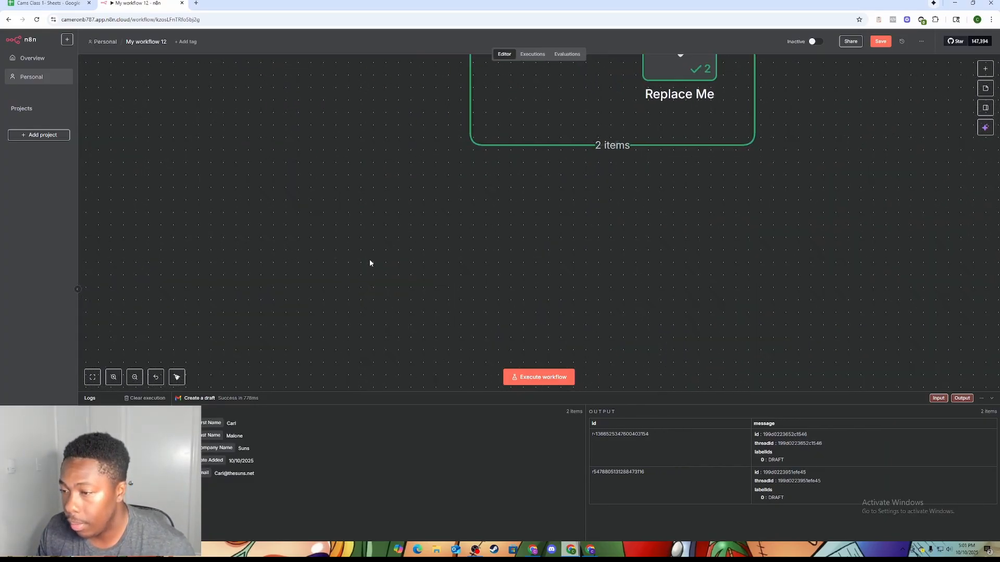
click(134, 377)
click(134, 377)
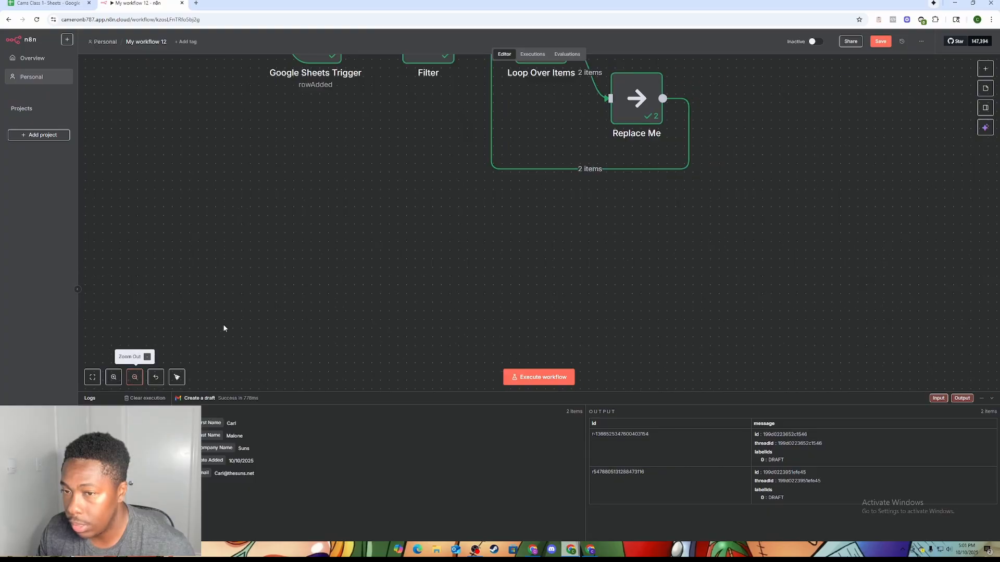
drag(295, 243, 256, 324)
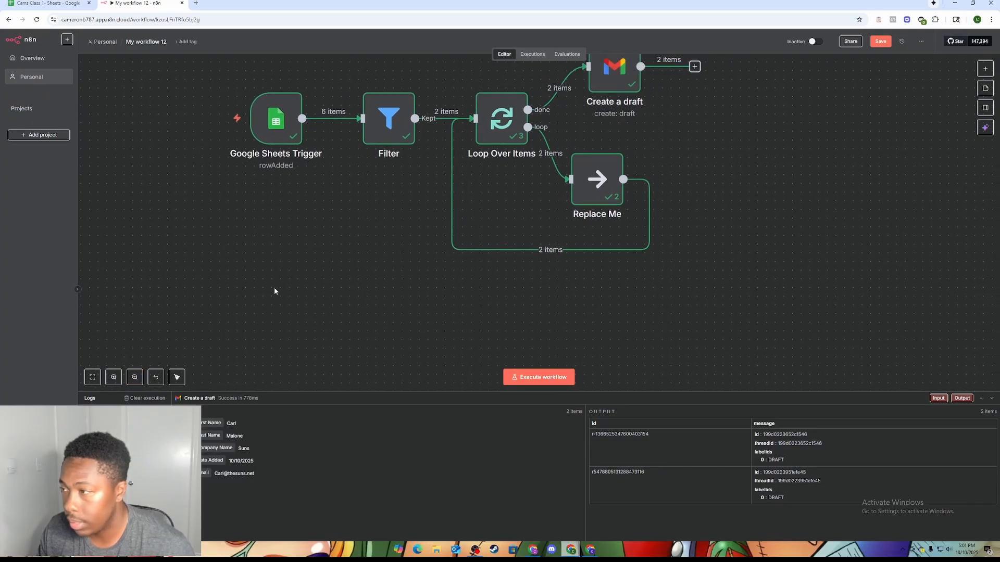
click(134, 377)
click(135, 377)
drag(315, 348, 303, 331)
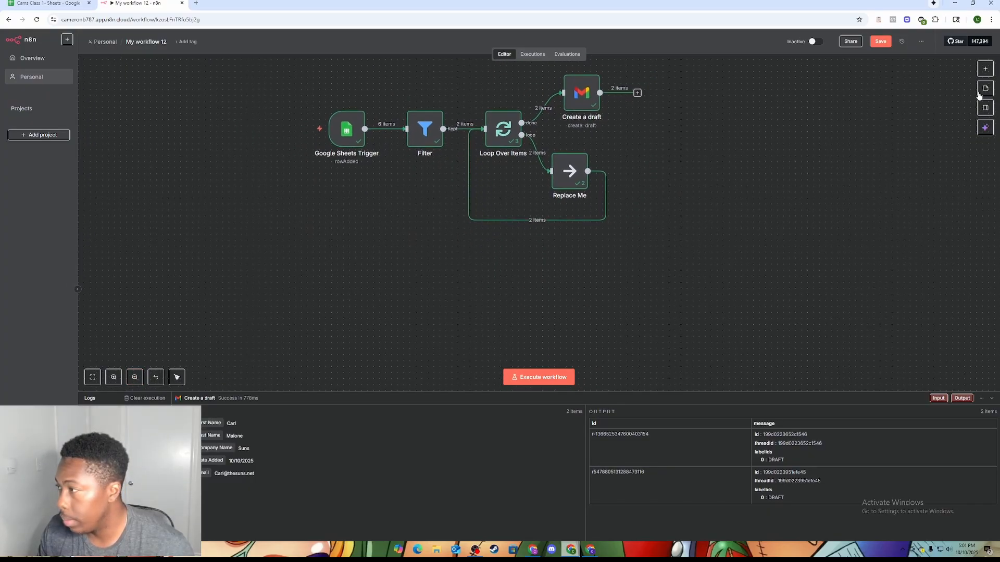
click(985, 68)
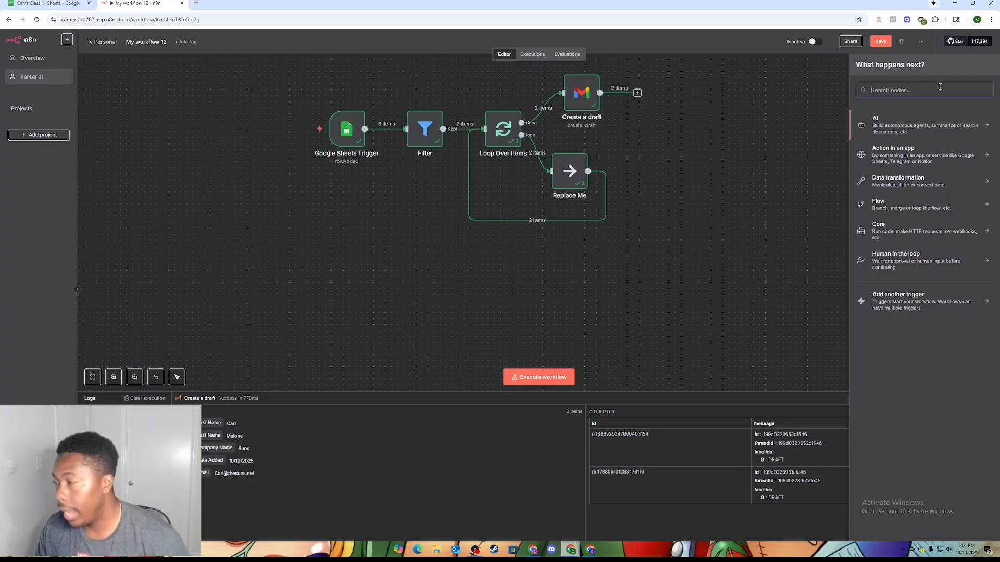
click(929, 306)
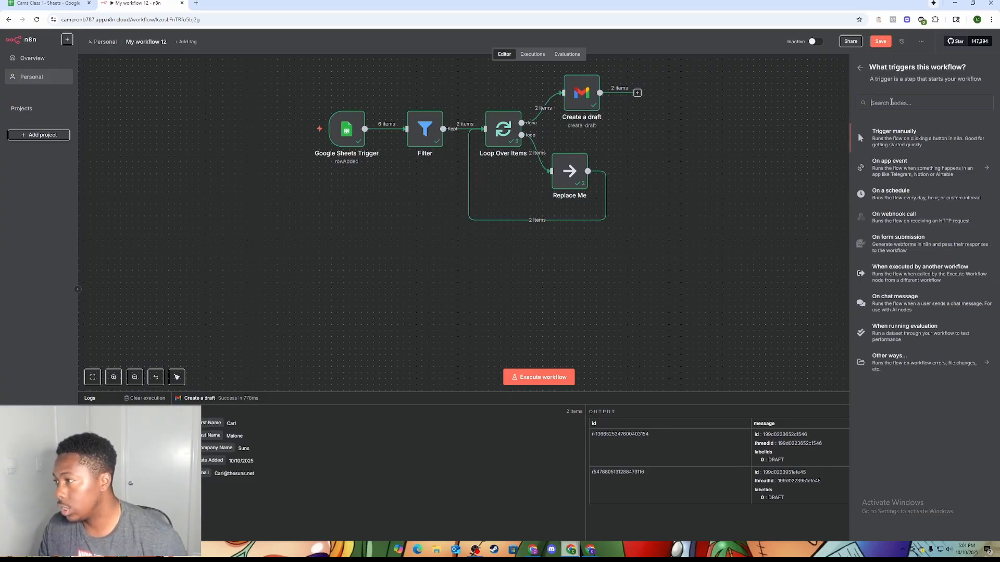
text(s)
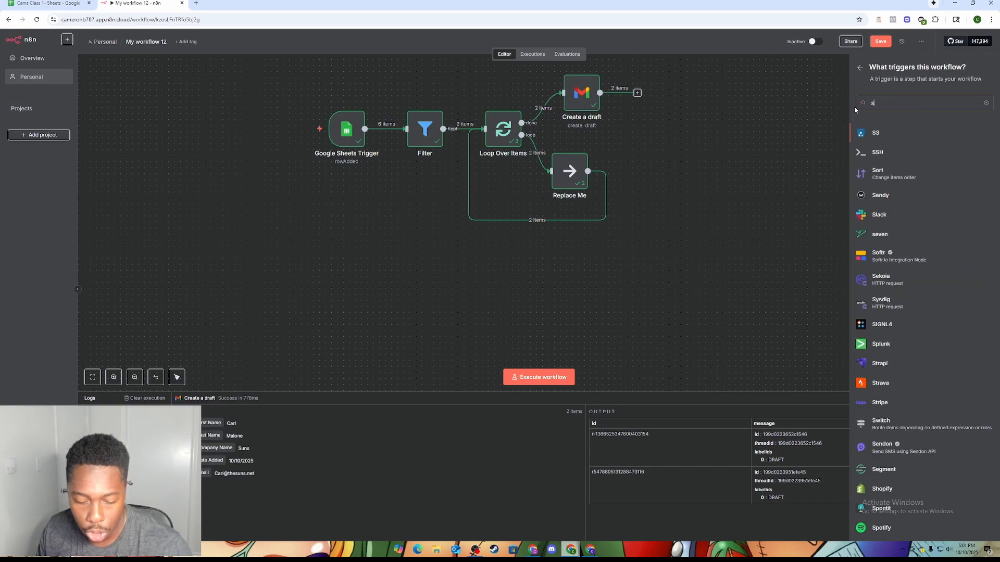
text(hee)
click(902, 139)
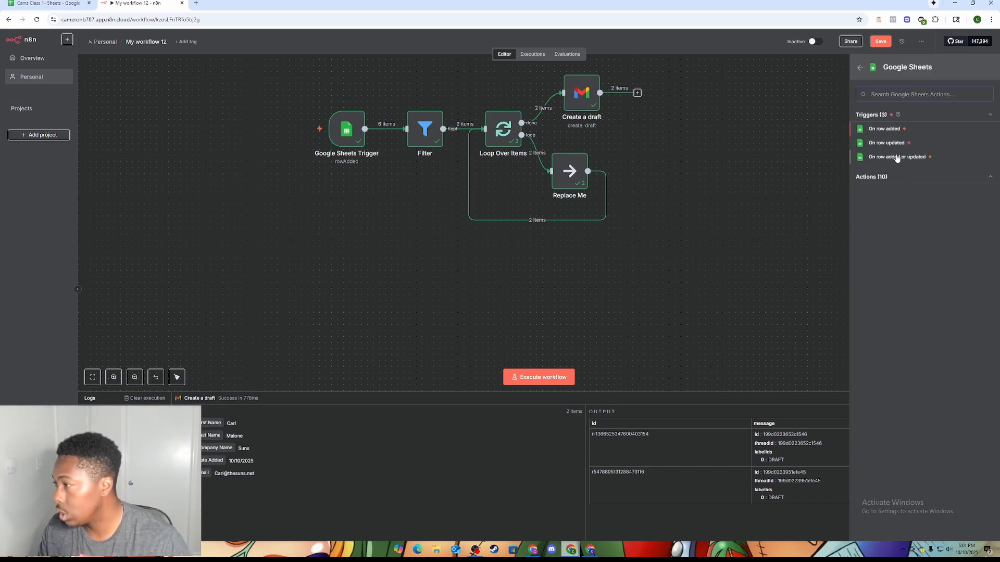
click(884, 130)
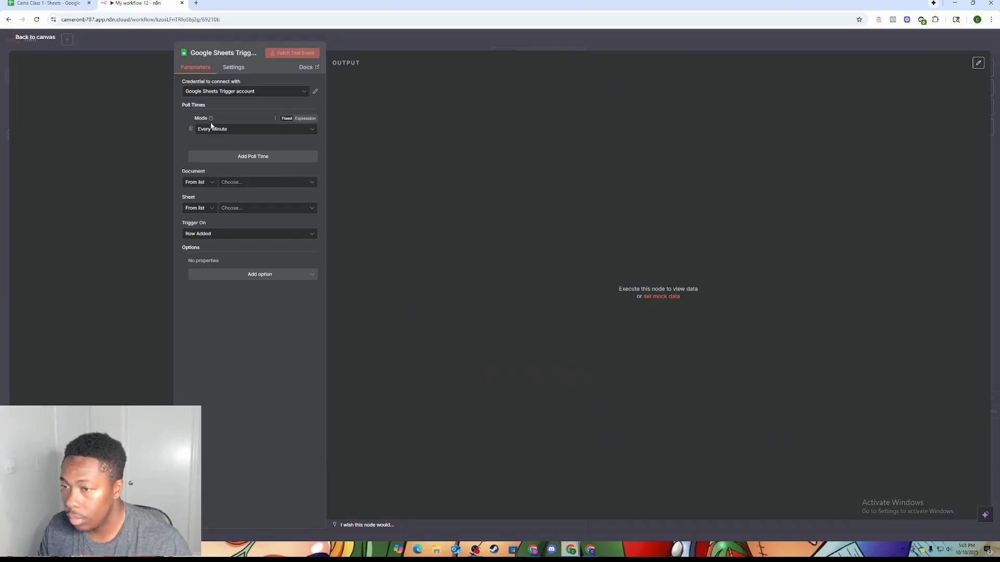
Step: Set the new trigger to poll Every Week and watch Sheet1 of the "Cams Class 1- Sheets" document
click(226, 129)
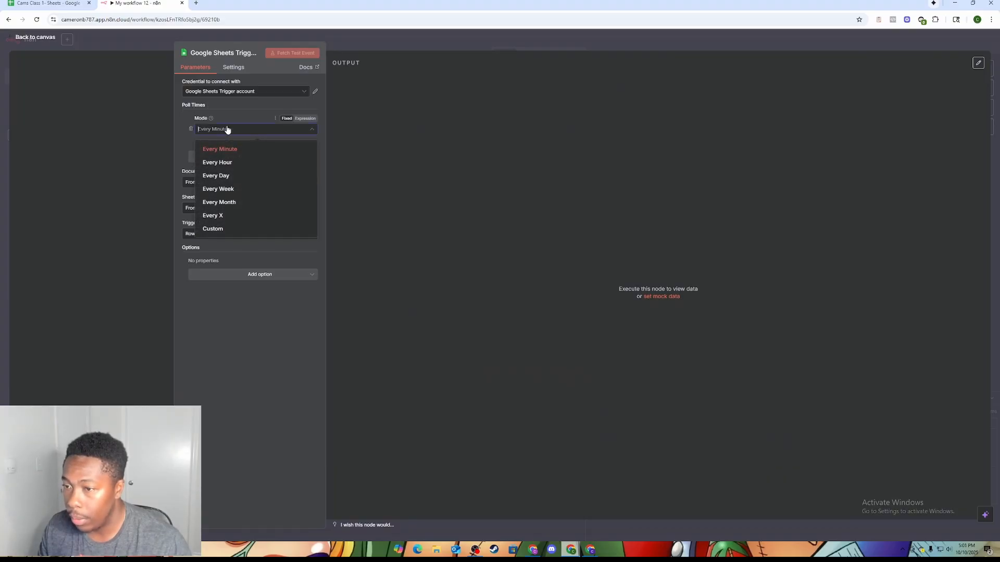
click(228, 190)
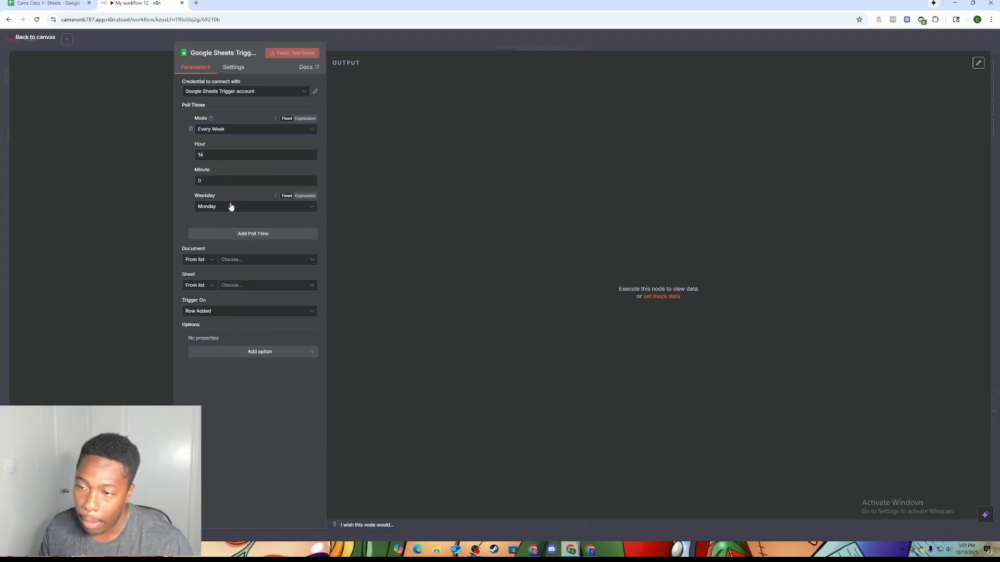
click(256, 263)
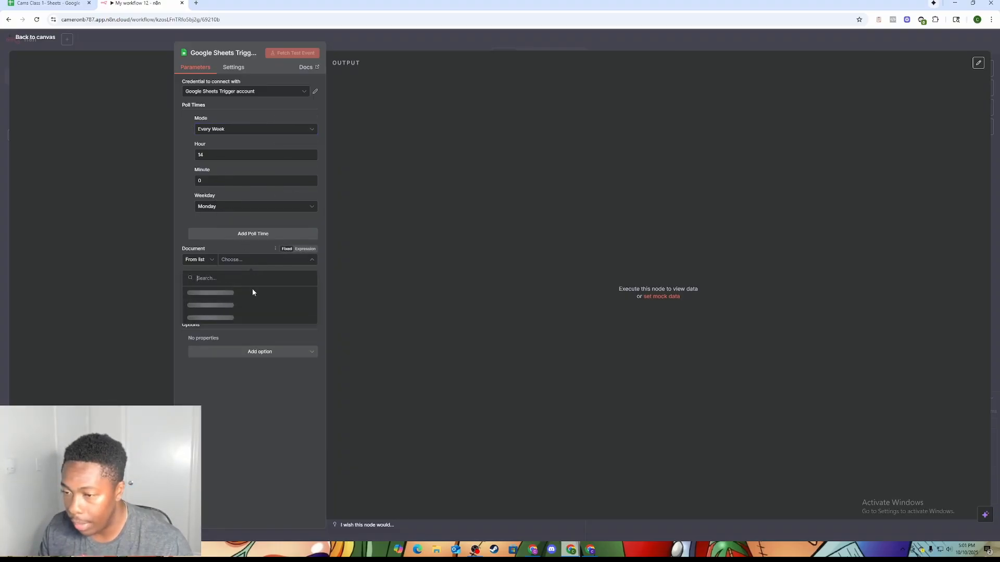
click(258, 295)
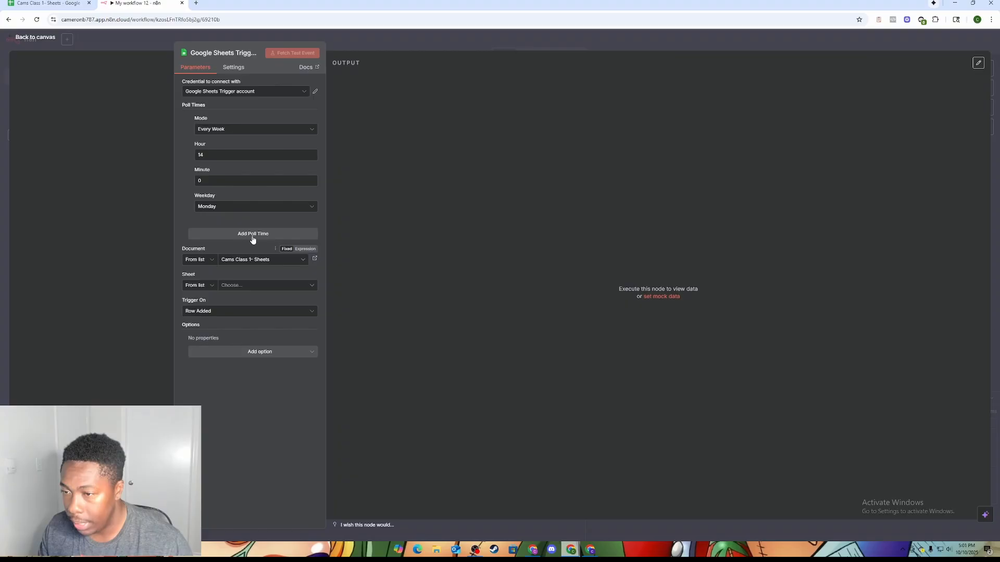
click(254, 286)
click(220, 303)
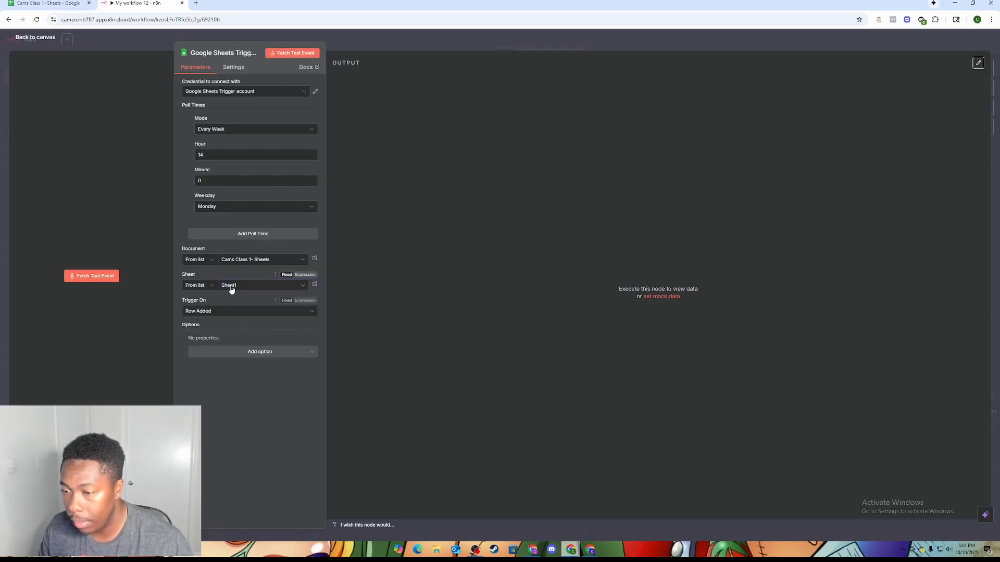
Step: Fetch a test event for the second Google Sheets trigger and place its node beneath the first trigger
click(284, 54)
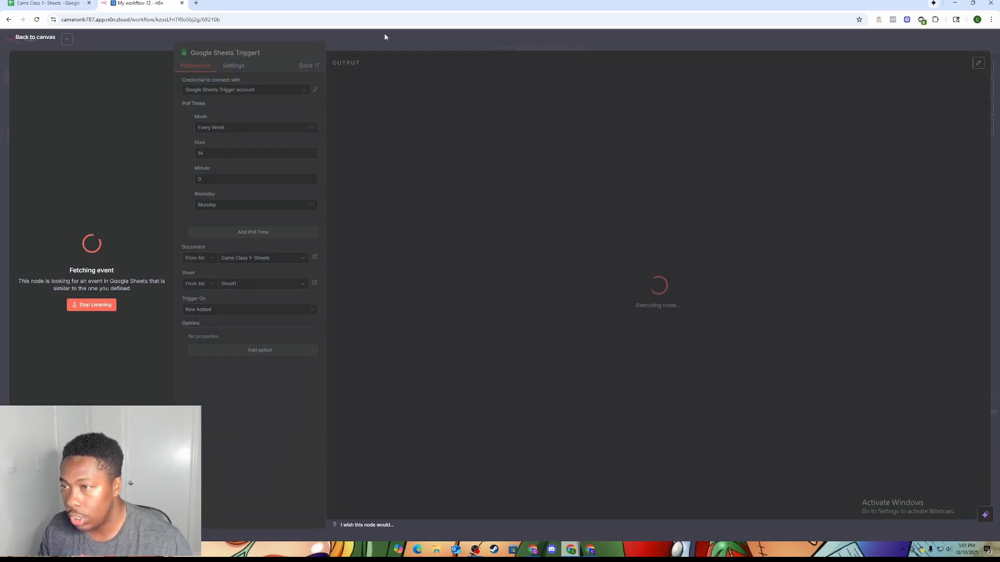
key(Escape)
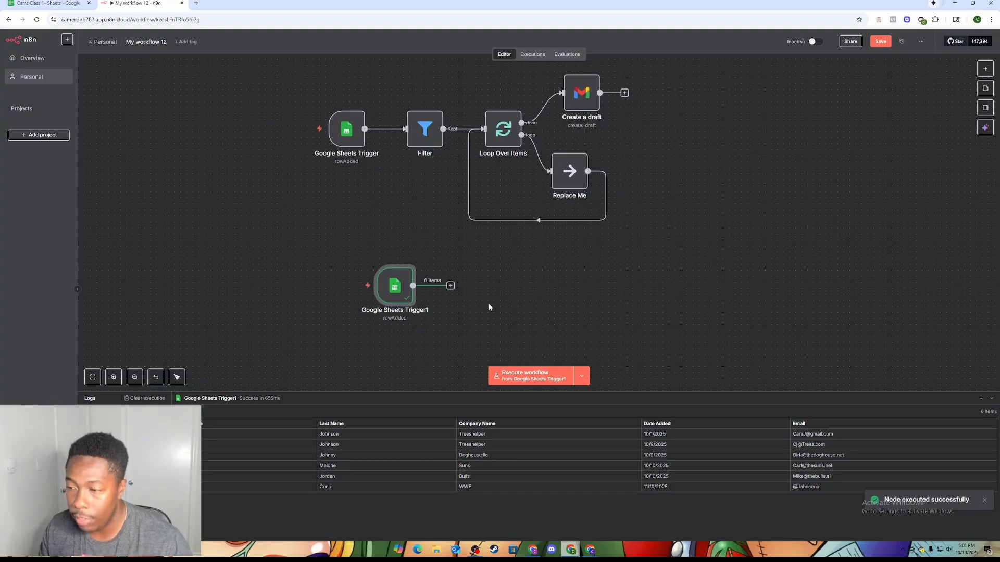
drag(488, 302, 455, 270)
drag(368, 252, 325, 255)
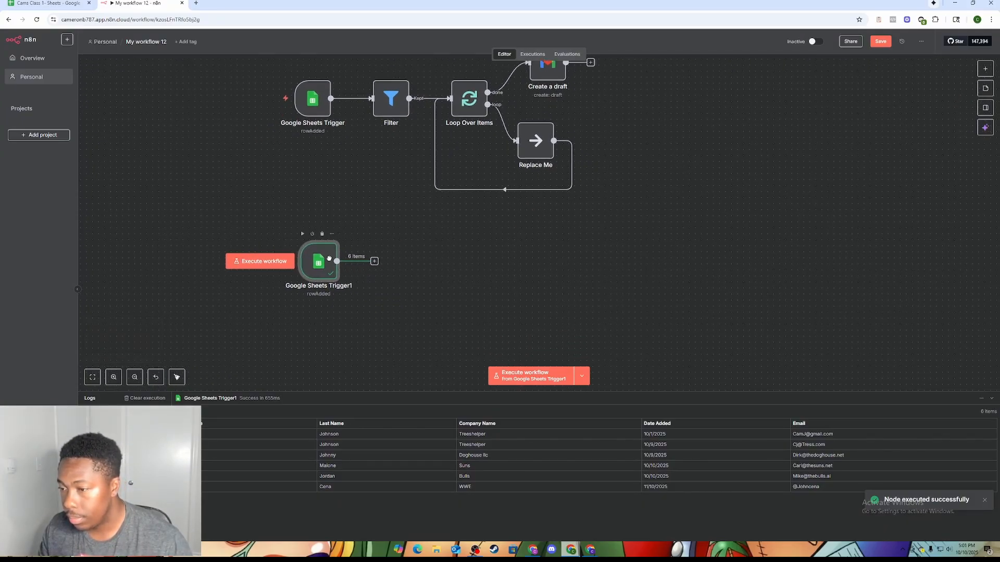
Step: Start adding a node after the second trigger, and review the Date Added values for all leads in the spreadsheet
click(374, 260)
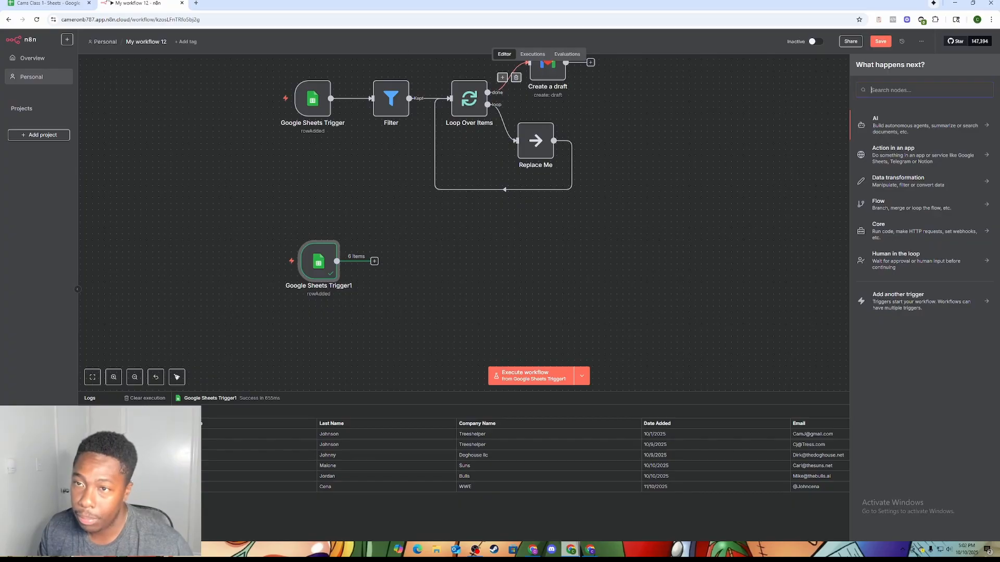
click(50, 3)
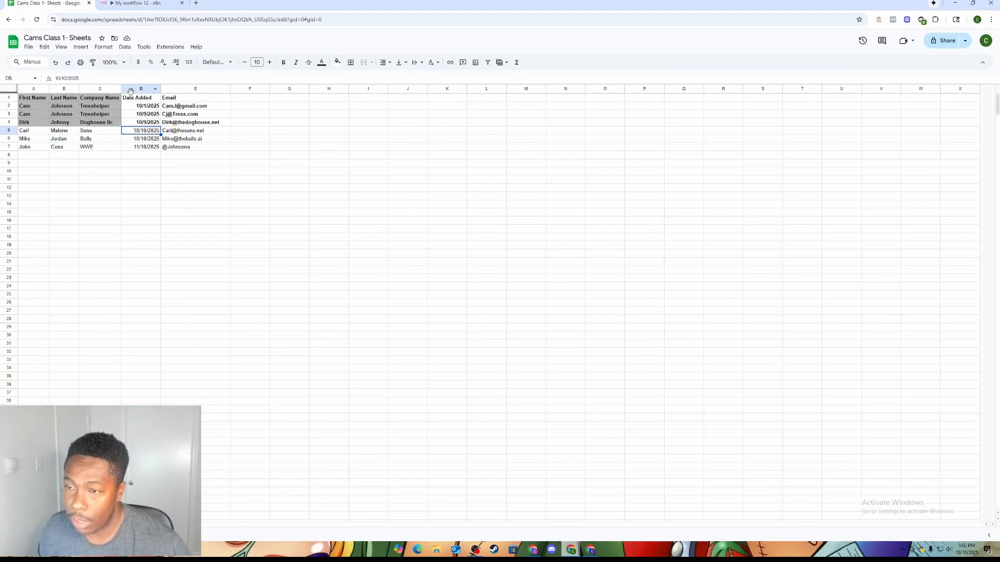
click(138, 147)
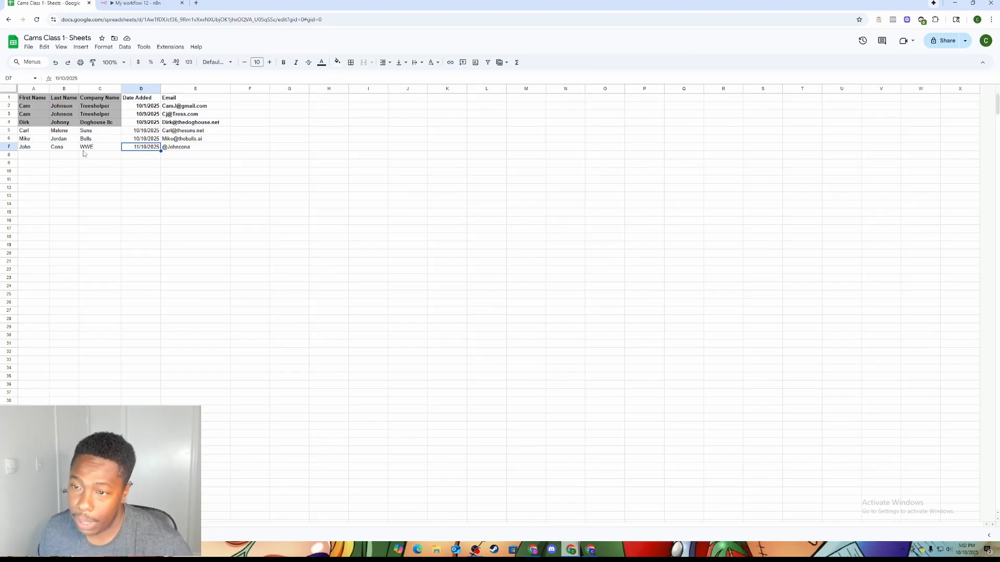
click(138, 139)
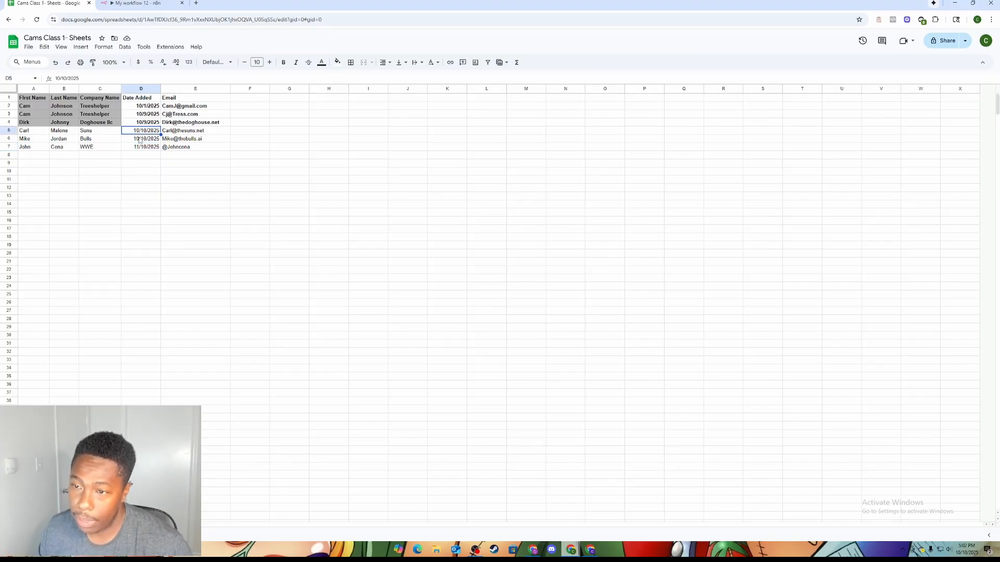
click(139, 130)
click(140, 124)
click(146, 114)
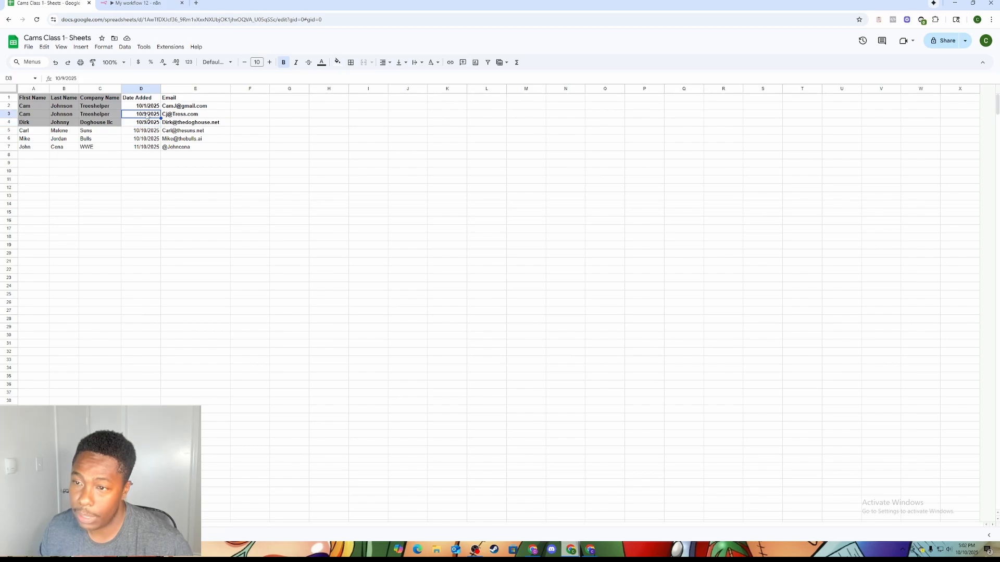
click(144, 108)
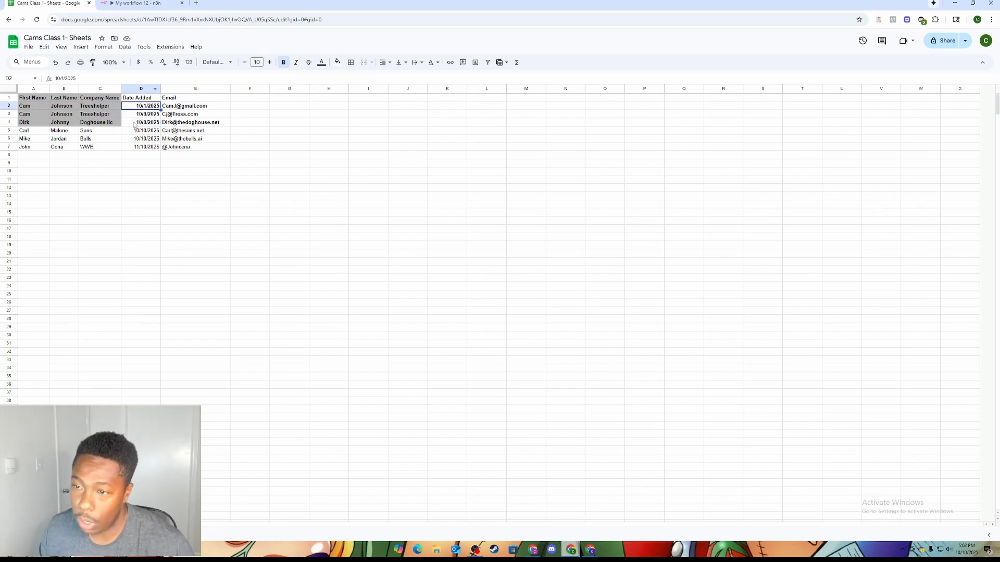
click(141, 171)
drag(141, 109, 149, 148)
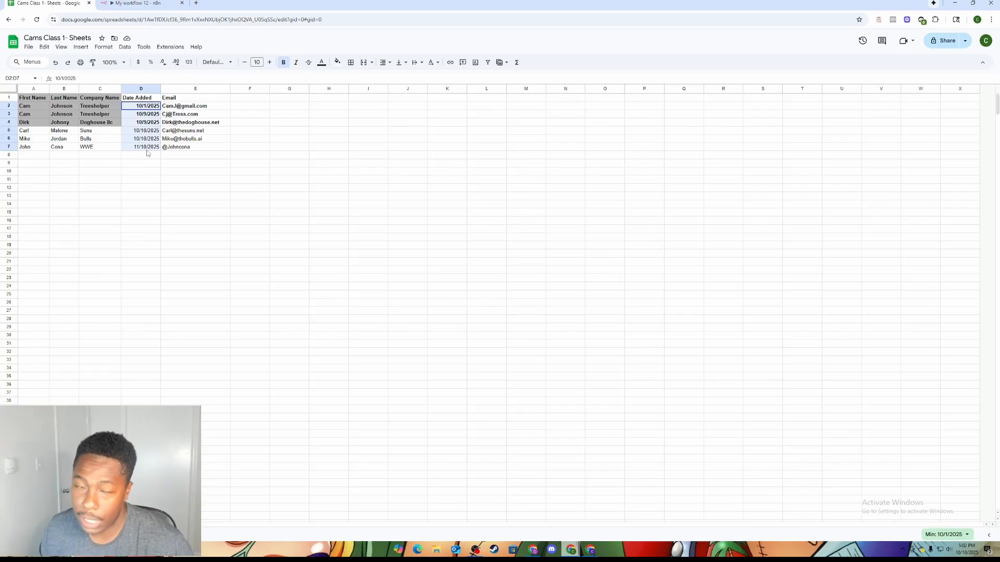
click(147, 164)
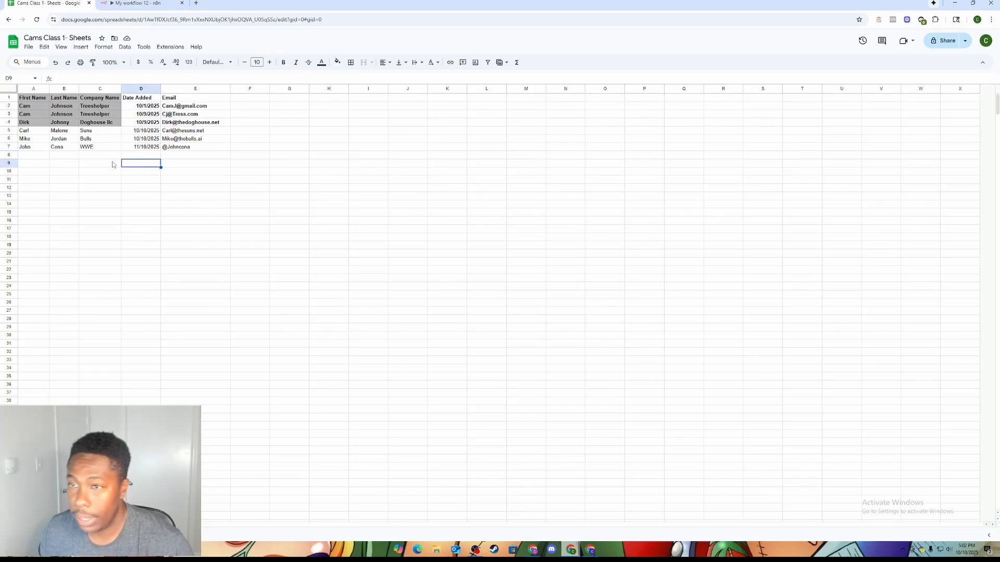
Step: Add an Aggregate node after the second Google Sheets trigger and return to the canvas
click(137, 3)
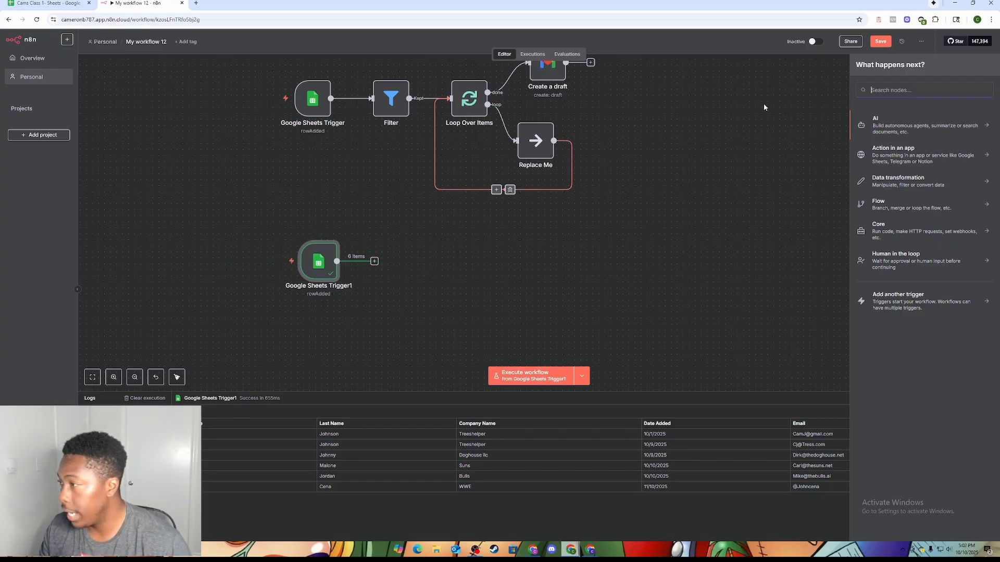
text(ag)
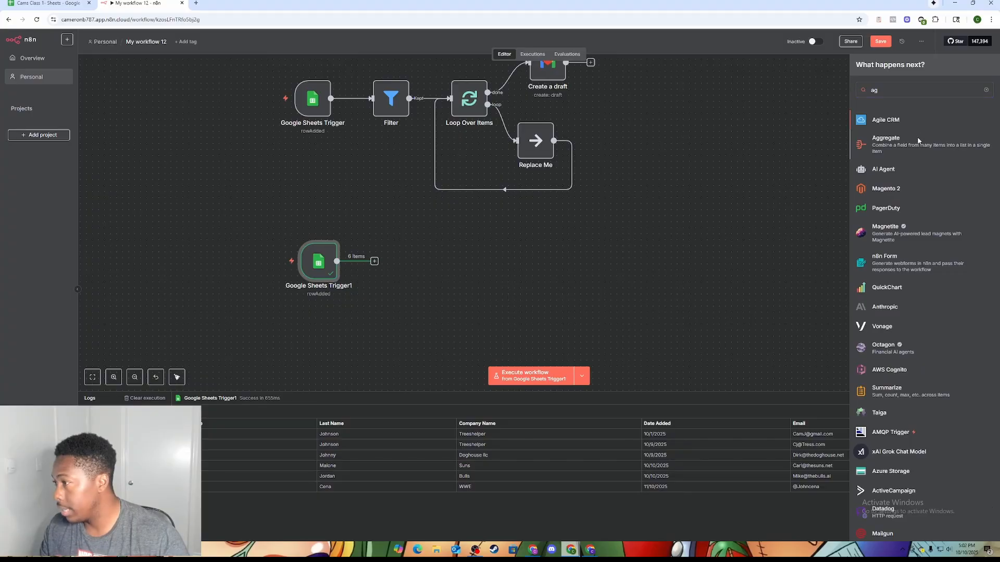
click(916, 139)
click(429, 38)
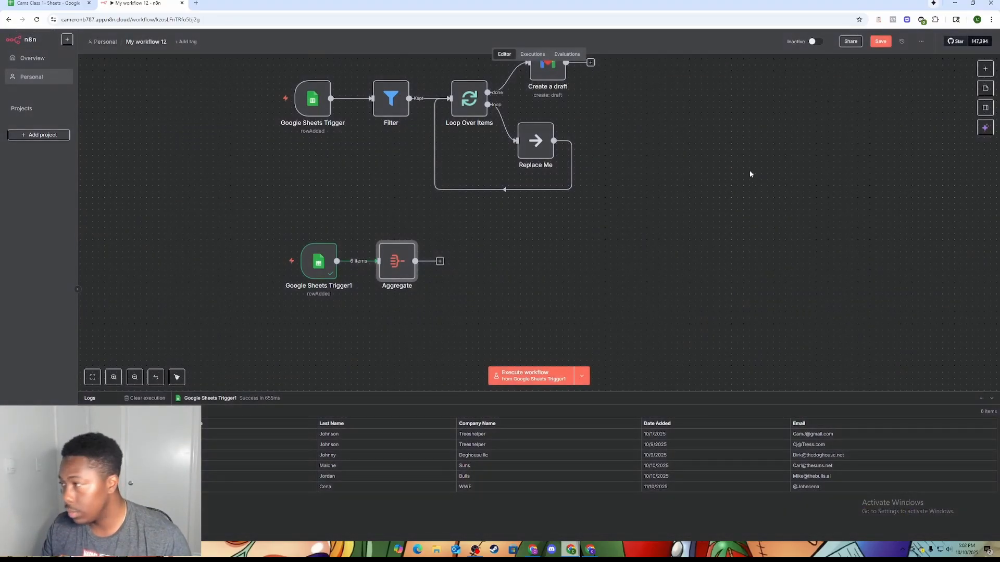
Step: Delete the Aggregate node and add a fresh Aggregate node after the second Google Sheets trigger
right_click(408, 264)
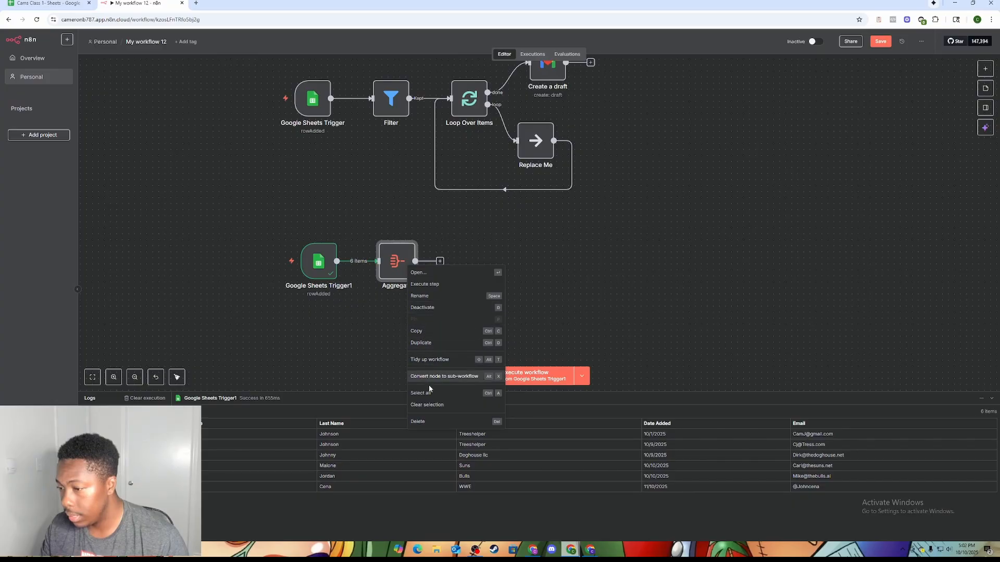
click(428, 422)
click(374, 261)
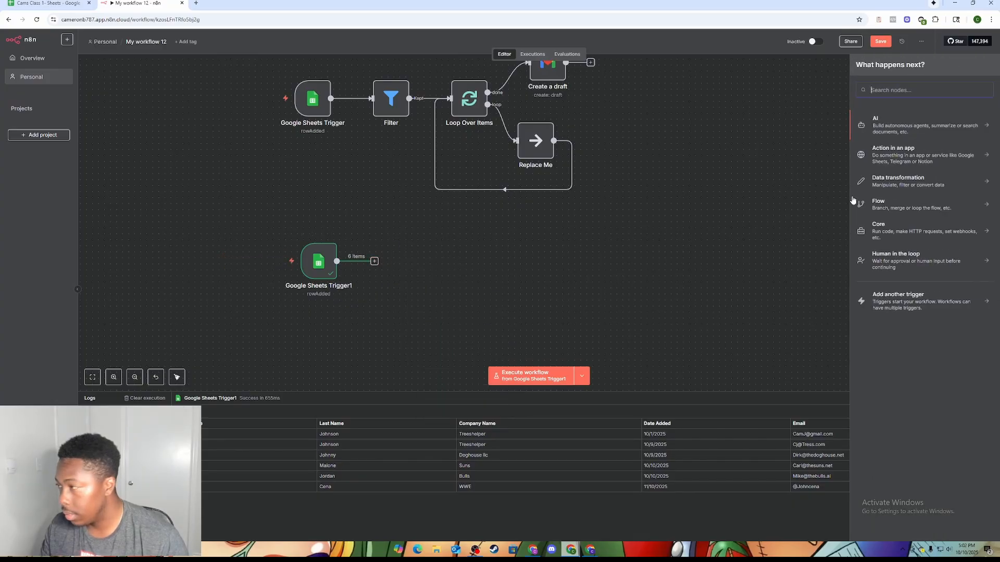
text(a)
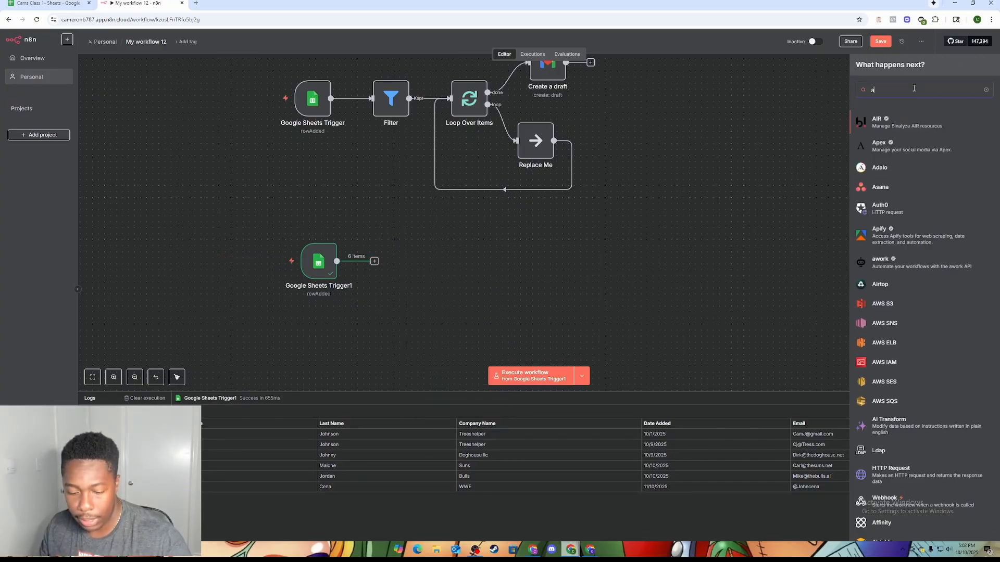
text(gg)
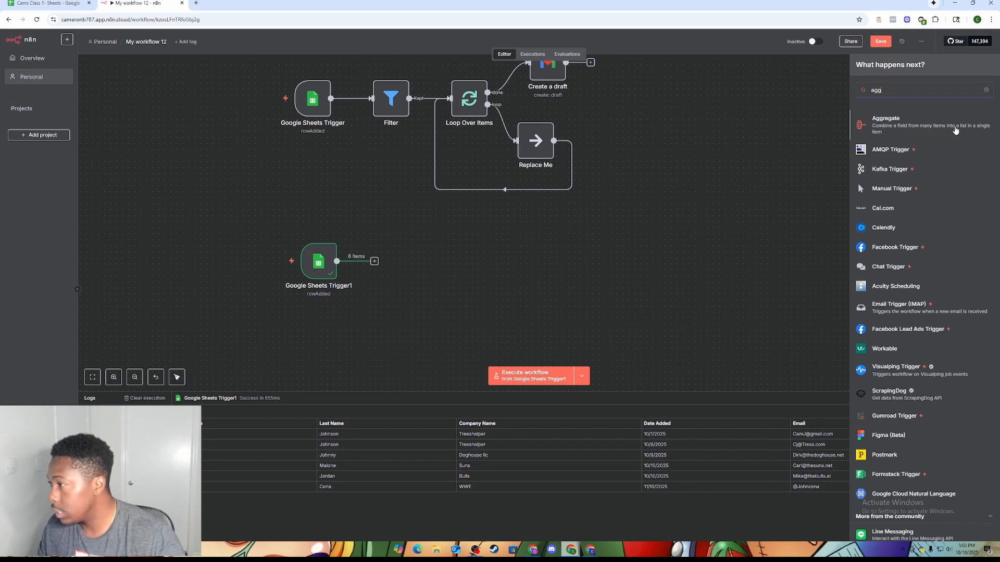
click(956, 130)
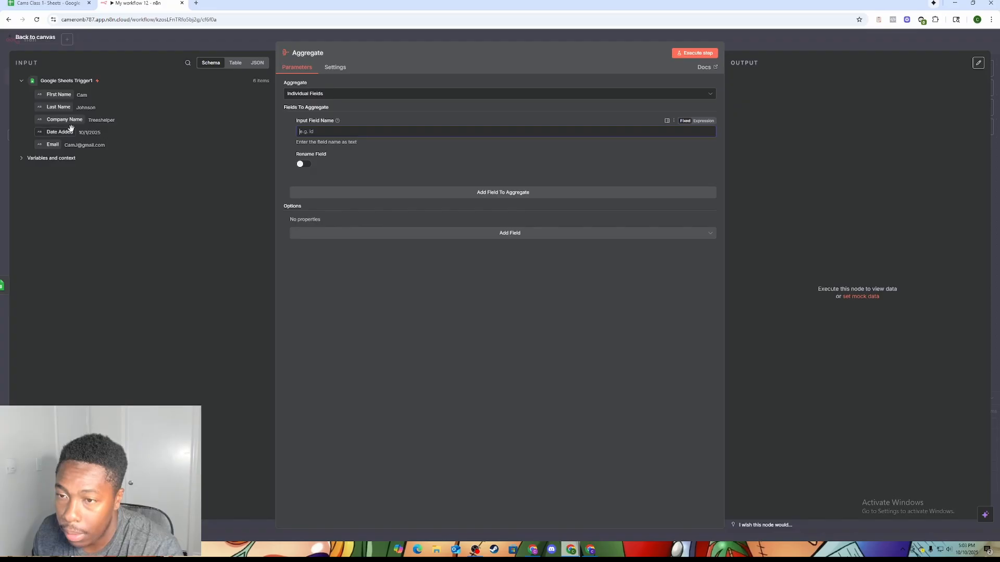
Step: Set the Aggregate node to combine the Date Added and First Name fields, execute it, and review its output
drag(72, 127, 340, 140)
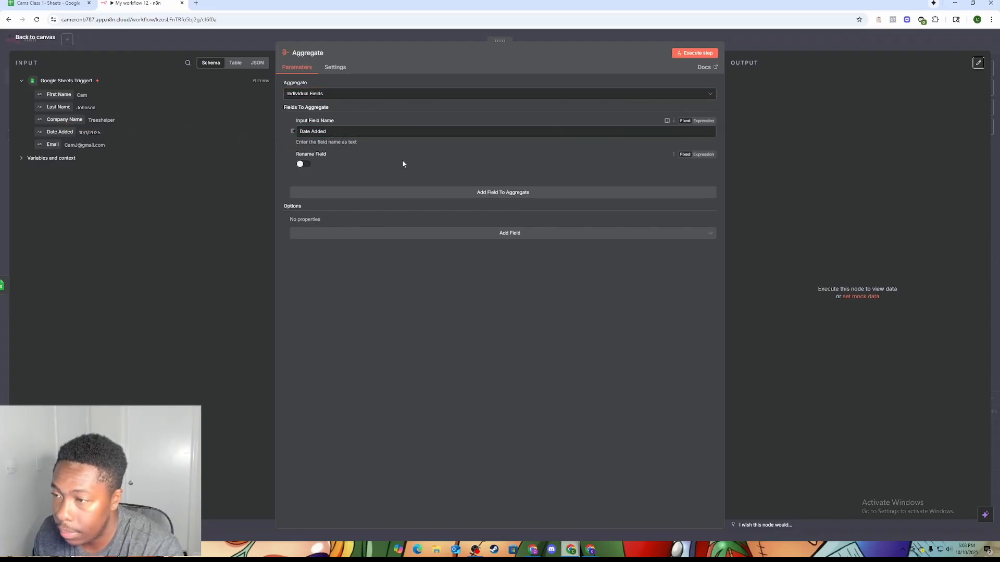
click(415, 196)
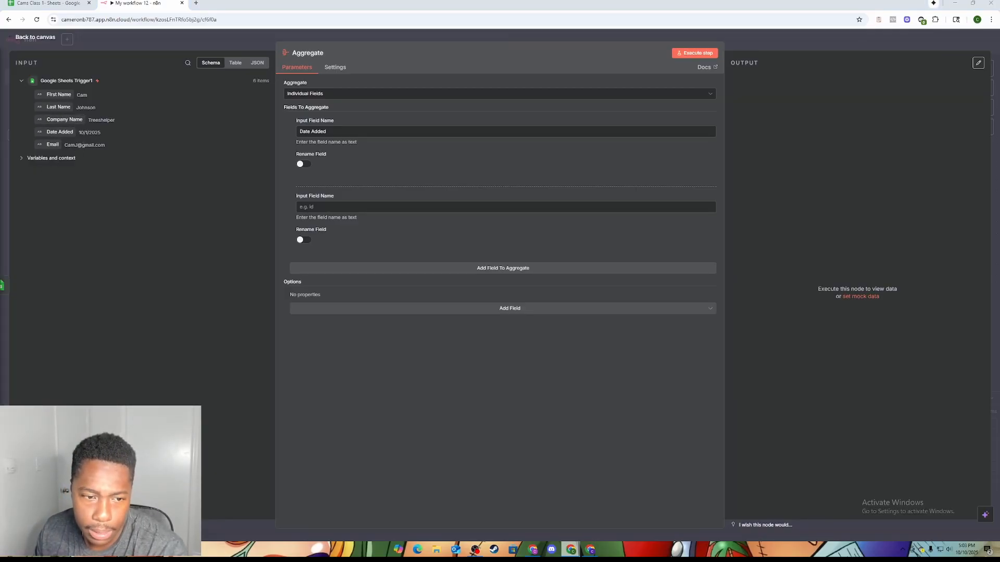
drag(59, 94, 419, 216)
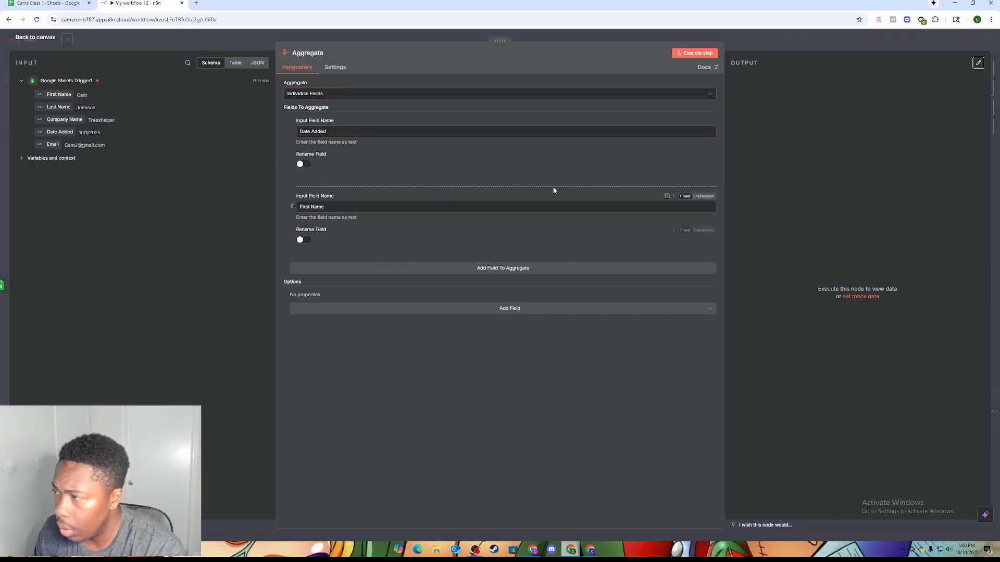
click(694, 52)
click(752, 40)
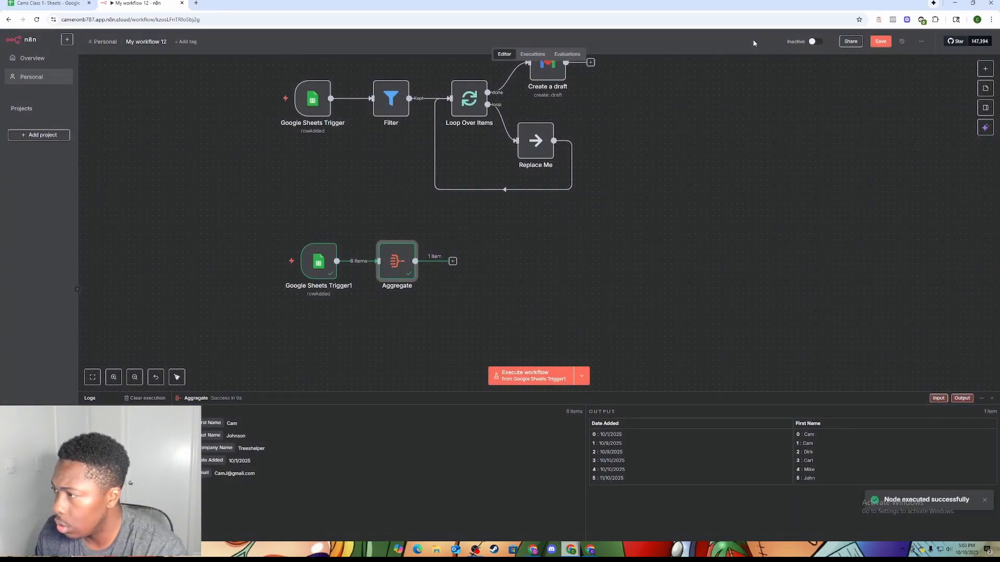
double_click(396, 262)
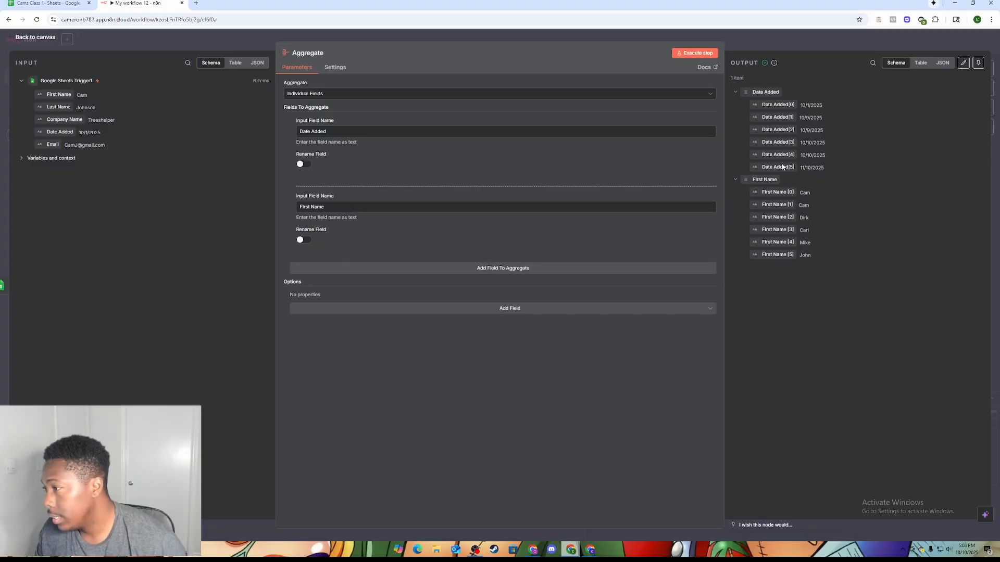
click(744, 180)
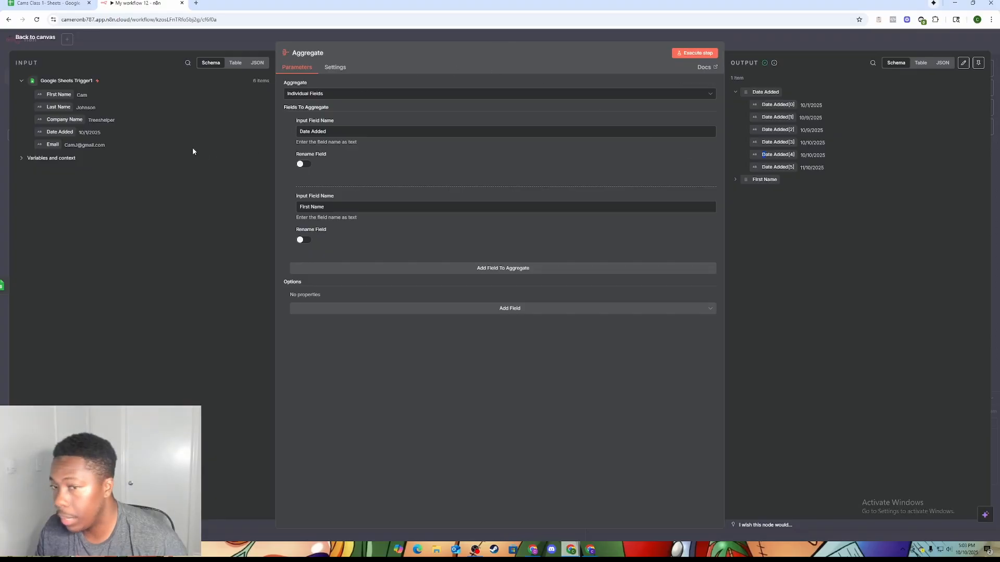
click(755, 39)
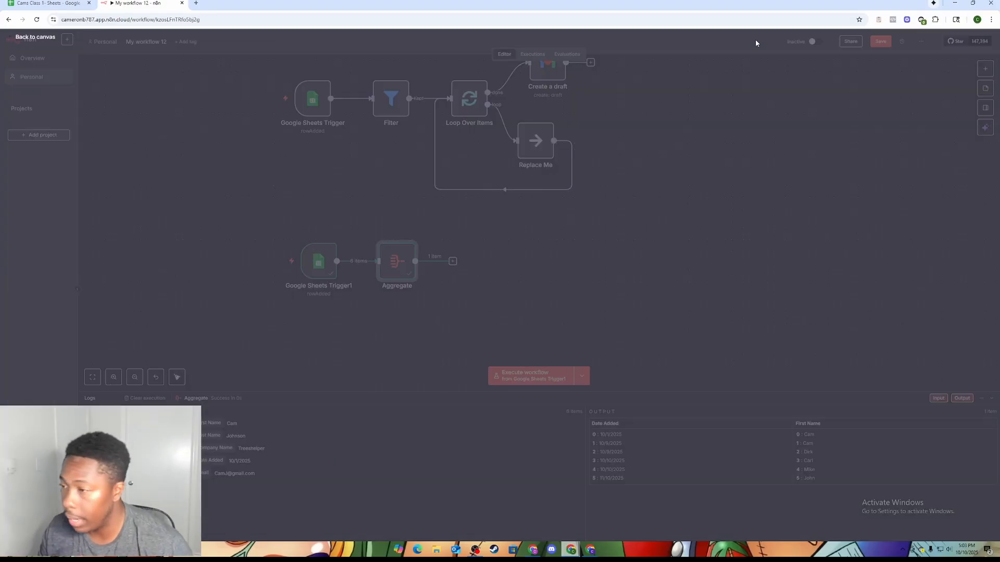
Step: Add a Basic LLM Chain node after Aggregate and set its prompt source to Define below
click(453, 261)
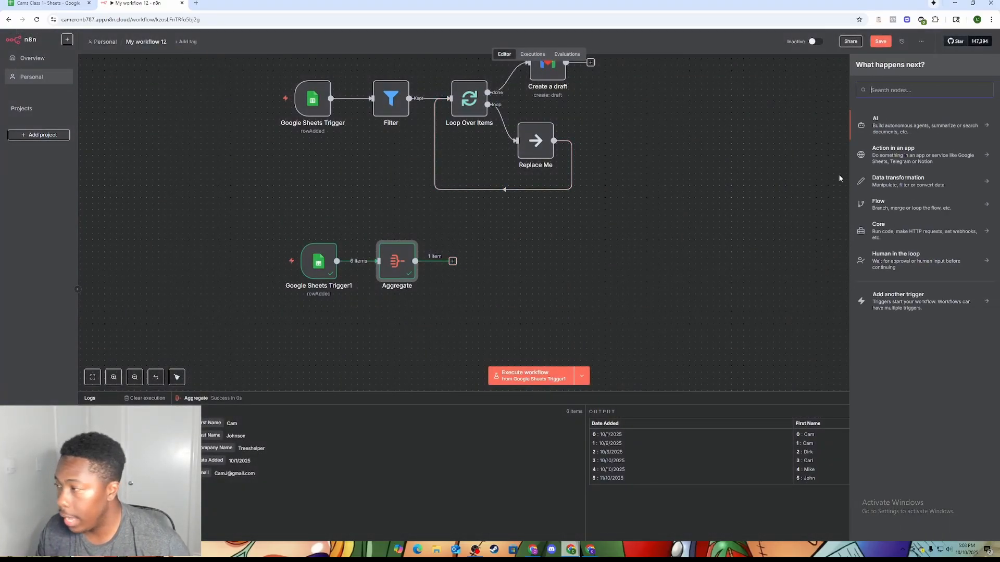
click(908, 125)
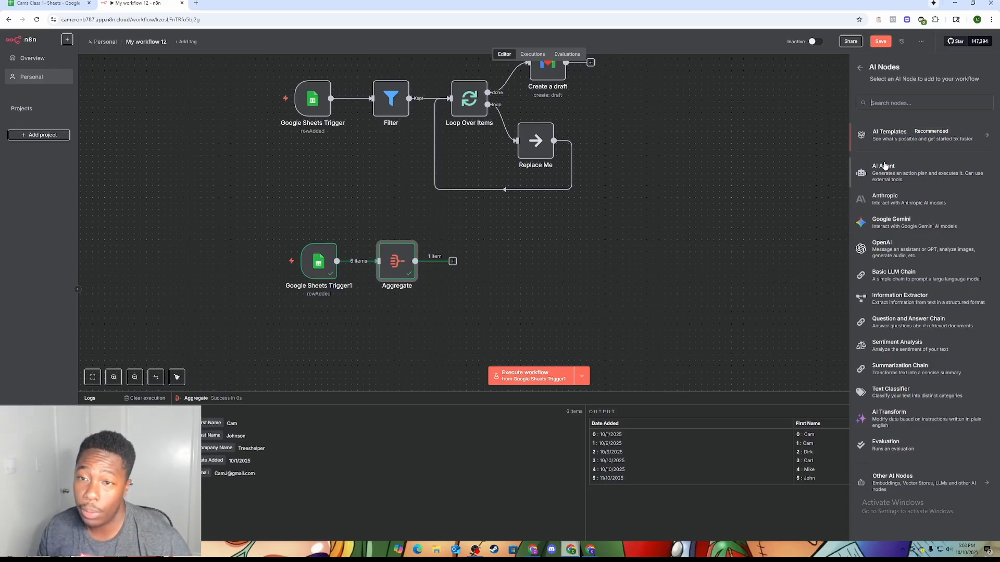
click(899, 278)
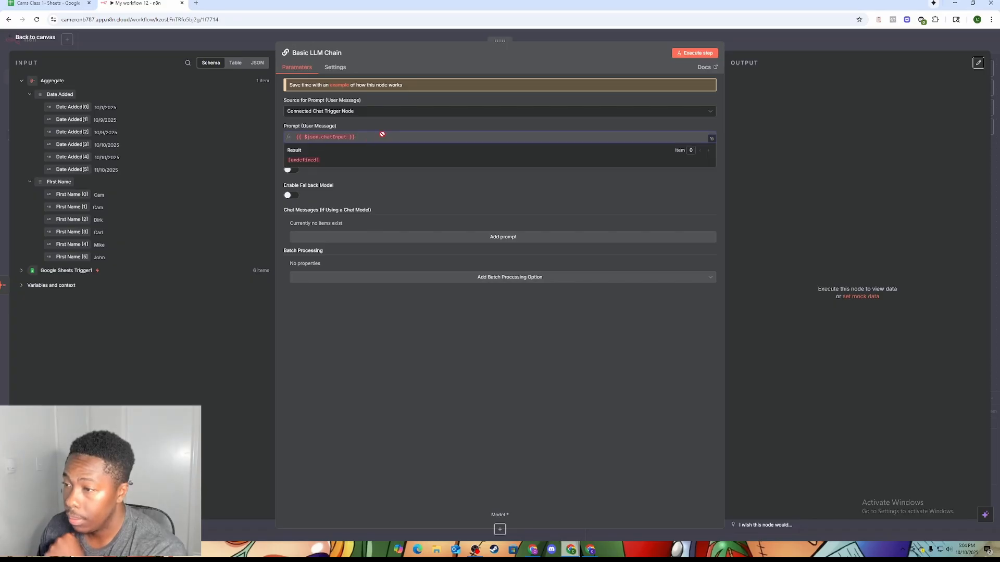
click(414, 112)
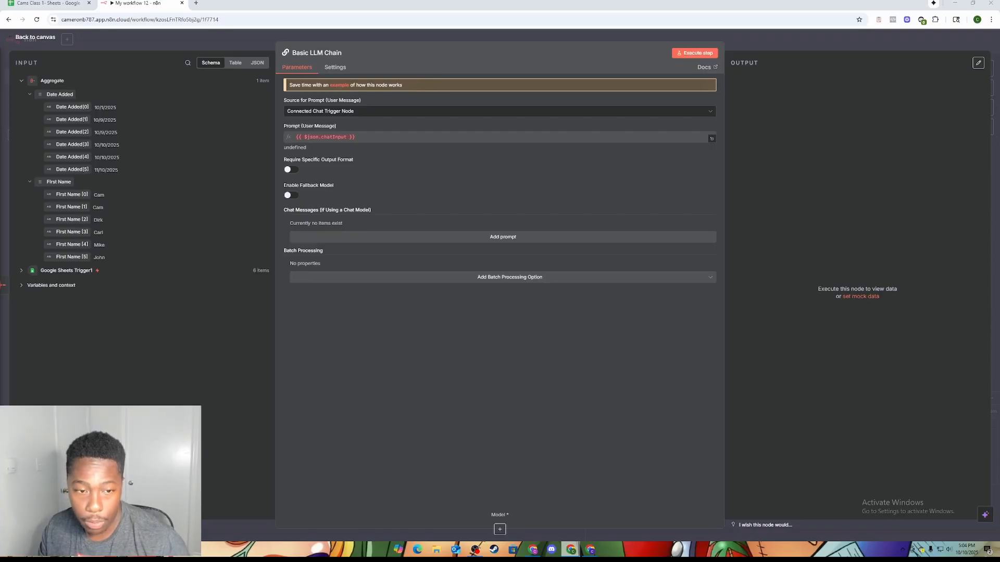
click(421, 109)
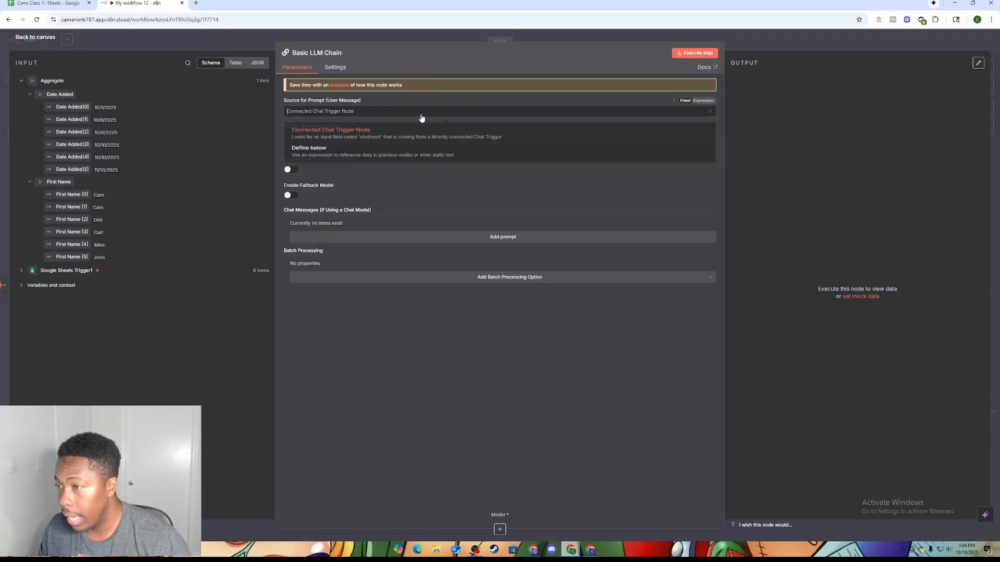
click(419, 152)
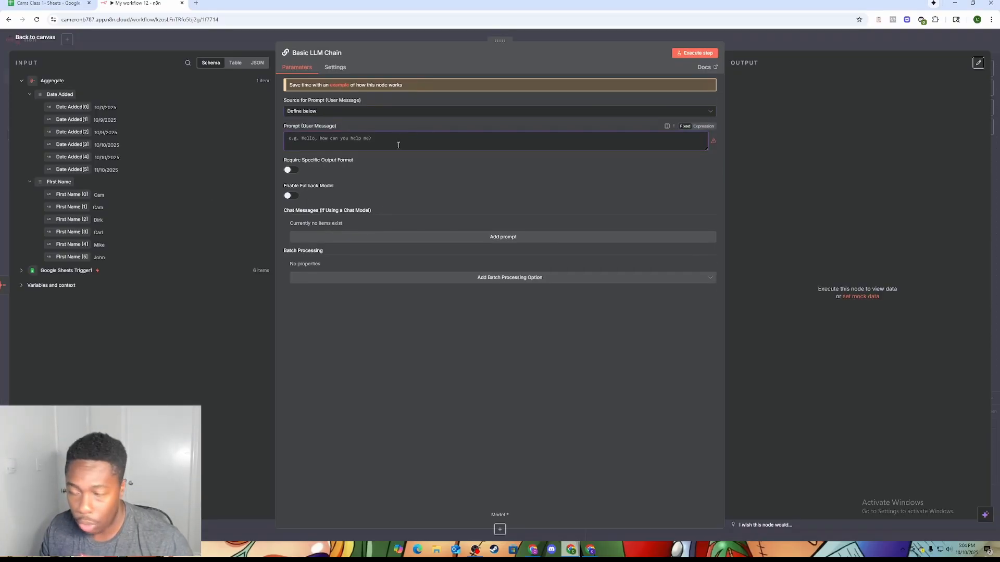
Step: Write a prompt summarizing the last 7 days' new lead count in 1-2 sentences without names, mapping the First Name and Date Added fields
key(ctrl+v)
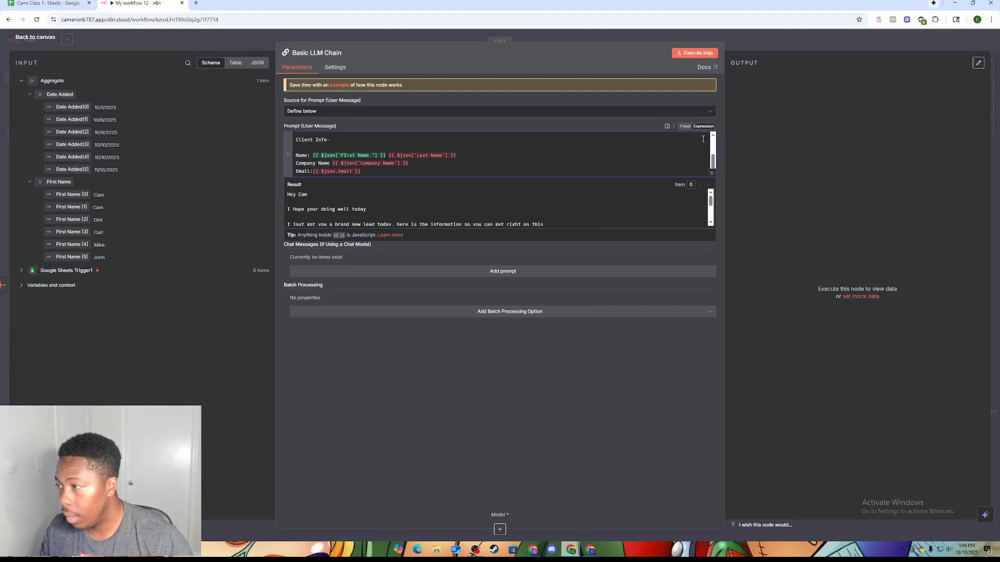
click(711, 173)
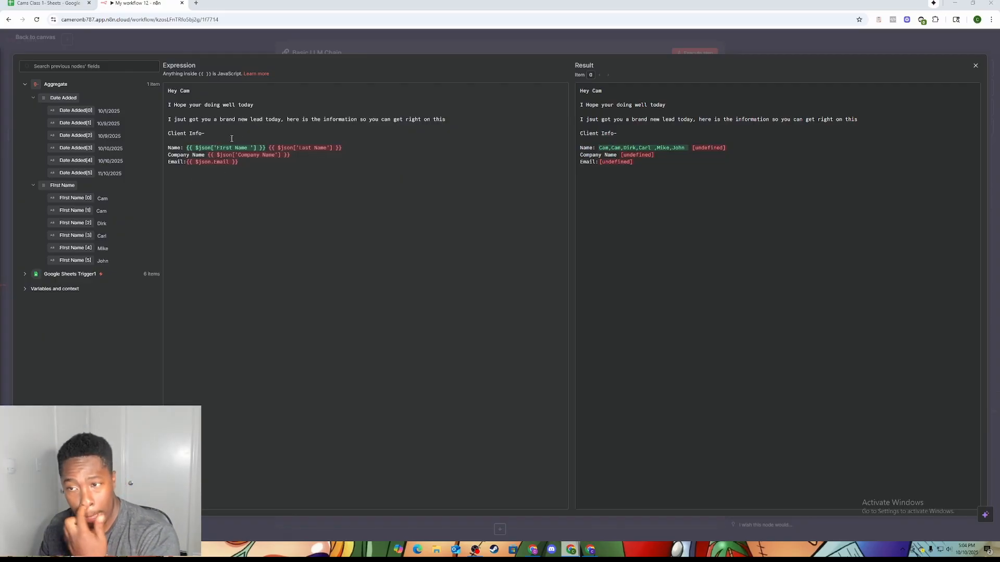
drag(247, 163, 153, 89)
text(Summarize the following form submission in 1-2 sentences with just the number of new leads, no names. Let them know i have genertated them this number of leads thru only the last 7 days and if they have no contacted them yet they should get on that. Rules: Give the actual date range. Dont Count every lead only the ones in the most recent 7 days Name:{{ $json['FIrst Name '] }} Dates:{{ $json['Date Added'] }})
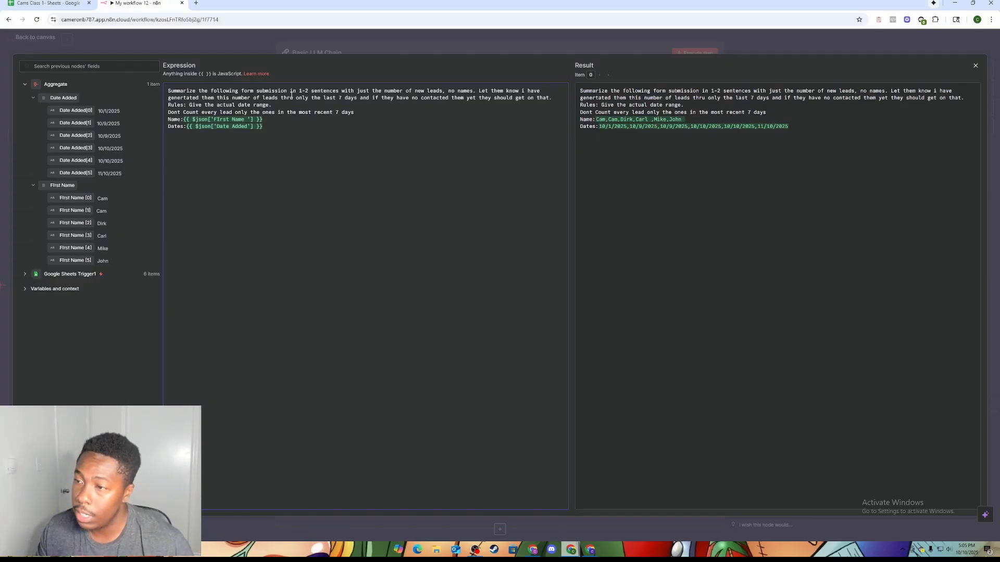
Step: Correct "no contacted" to "not contacted" in the prompt and return to the canvas
click(418, 97)
text(t)
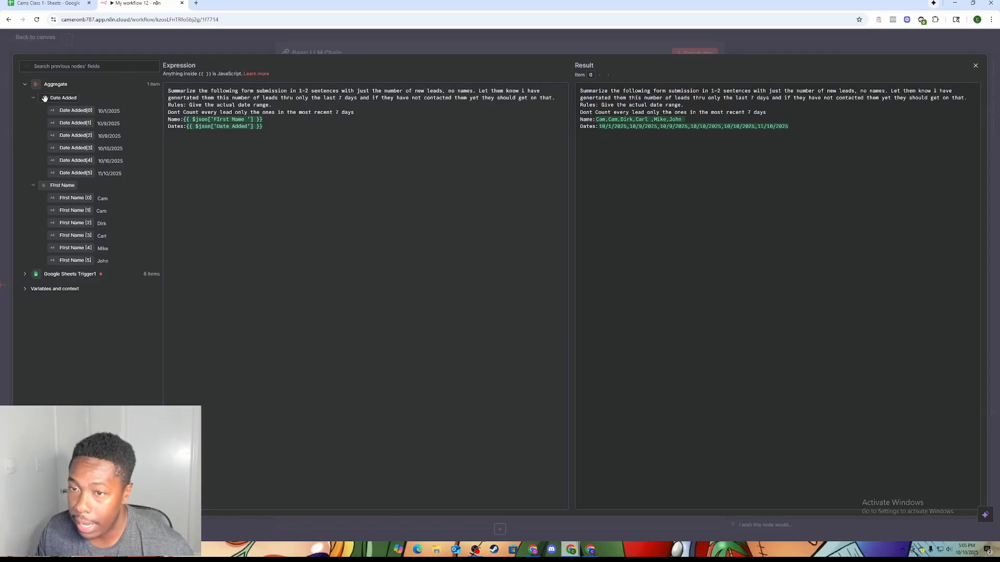
mouse_move(57, 98)
mouse_down()
mouse_move(280, 148)
mouse_move(285, 125)
mouse_move(46, 109)
mouse_up()
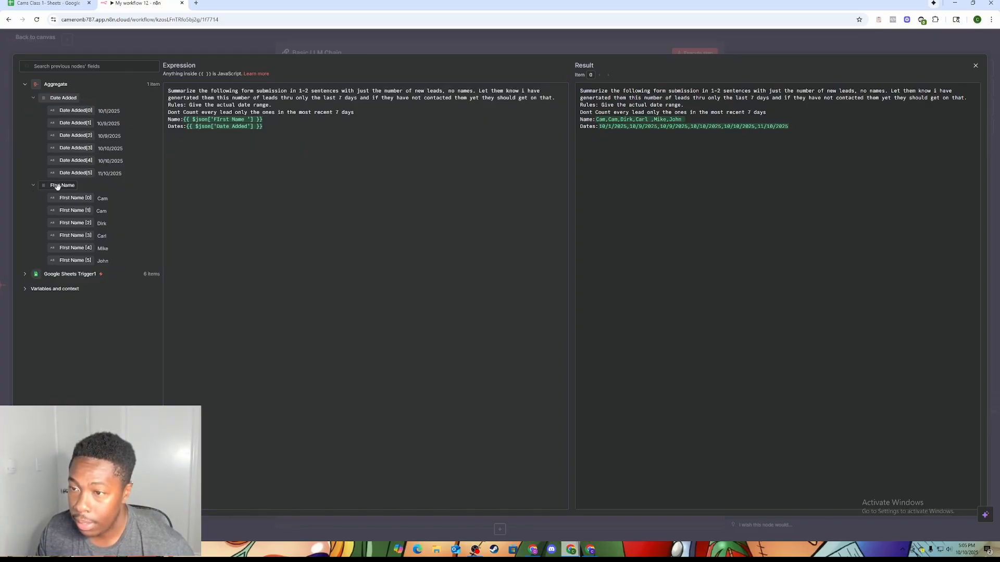
mouse_move(59, 186)
mouse_down()
mouse_move(93, 187)
mouse_move(177, 155)
mouse_move(58, 193)
mouse_up()
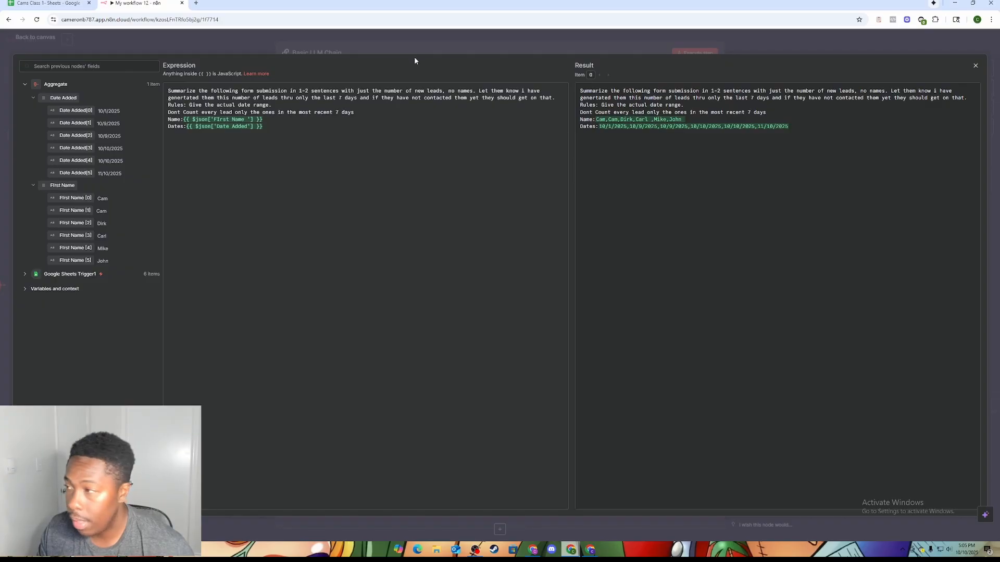
click(513, 51)
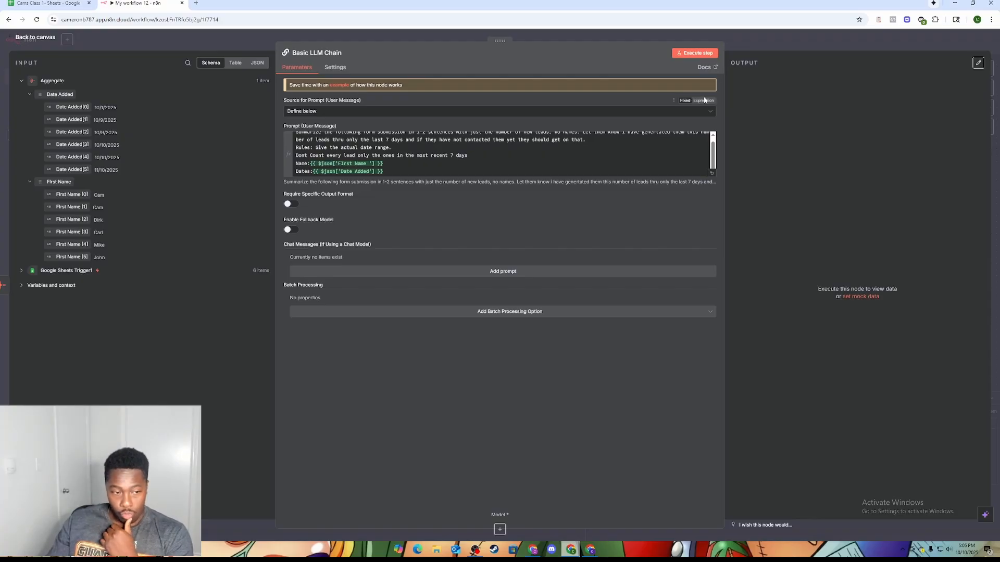
click(740, 38)
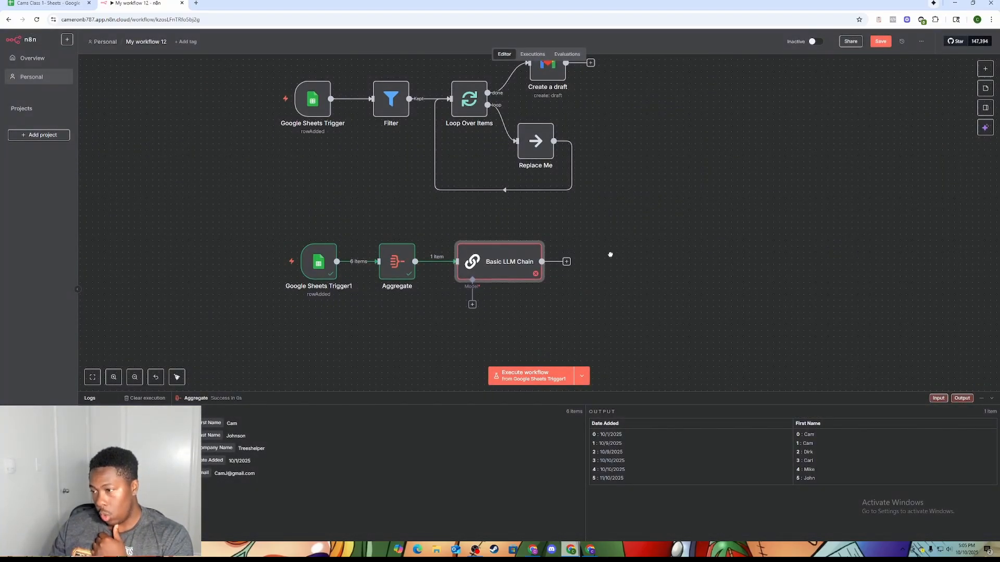
Step: Attach an OpenAI Chat Model using gpt-4.1-mini to the Basic LLM Chain and return to the canvas
drag(609, 257, 568, 269)
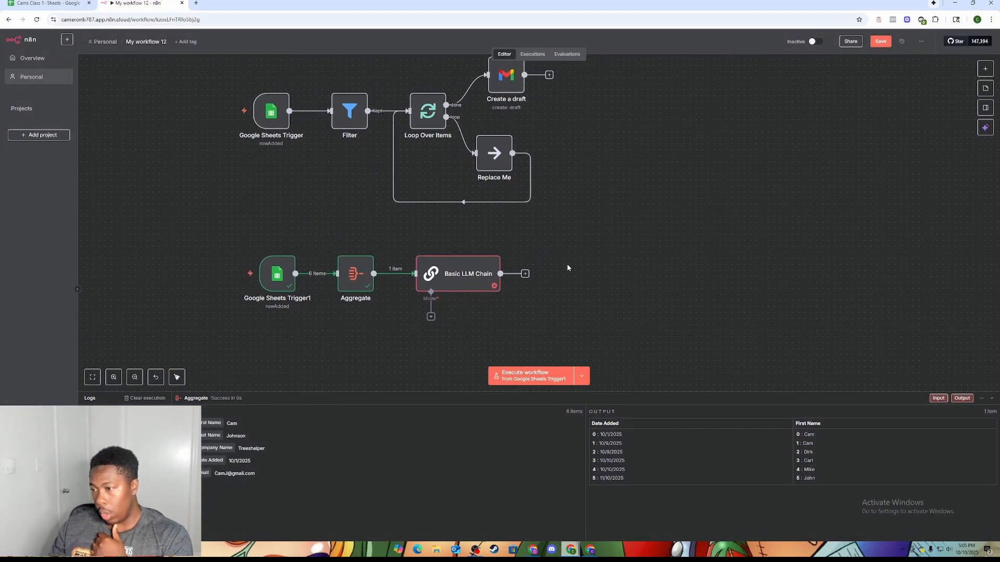
click(430, 317)
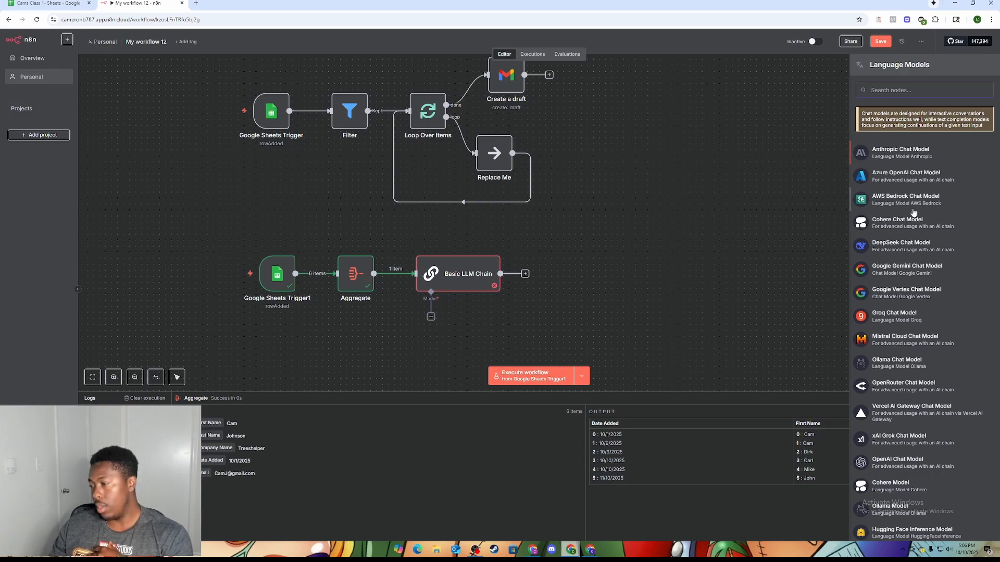
click(893, 463)
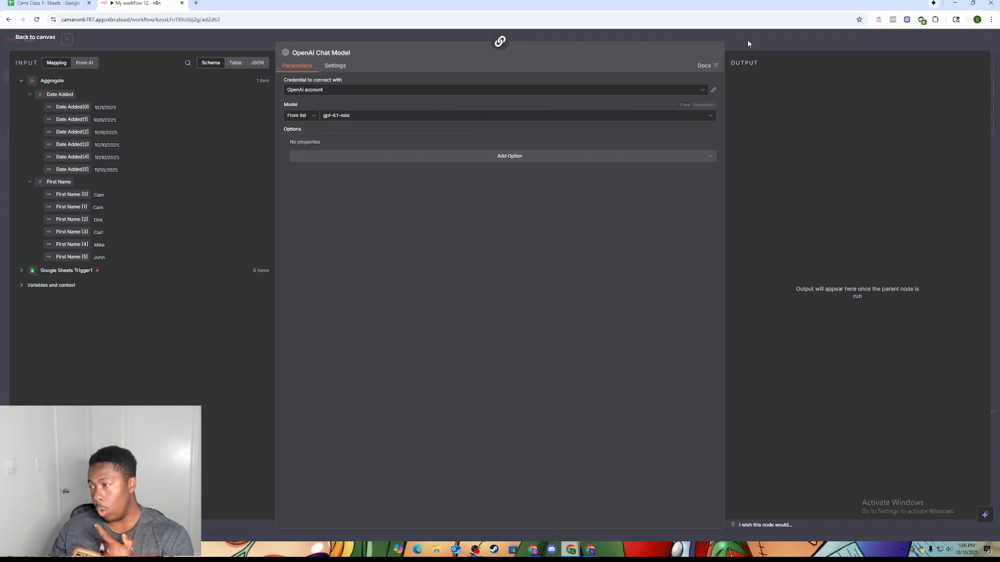
click(774, 32)
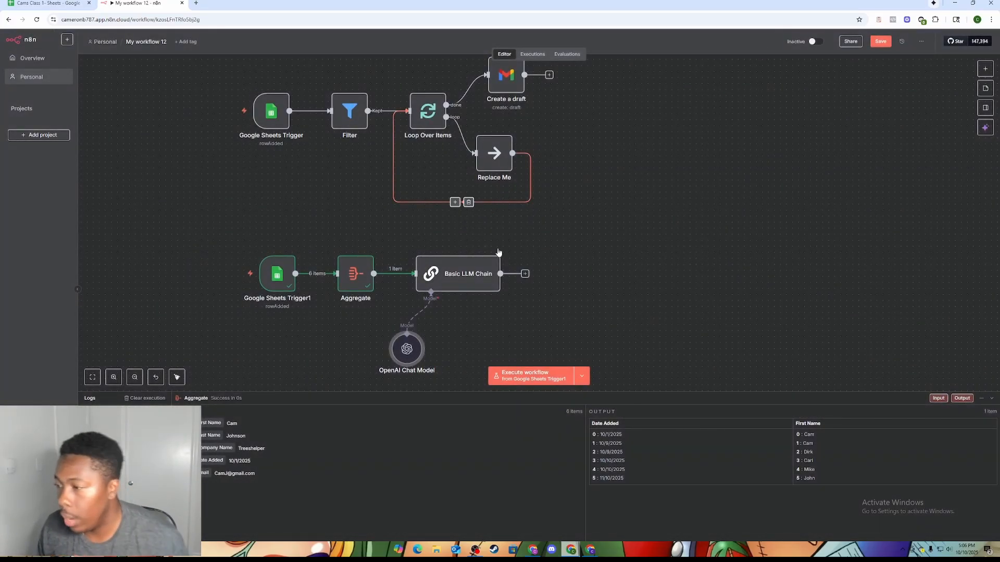
Step: Add a Gmail node with the Create a draft action after the Basic LLM Chain
click(524, 274)
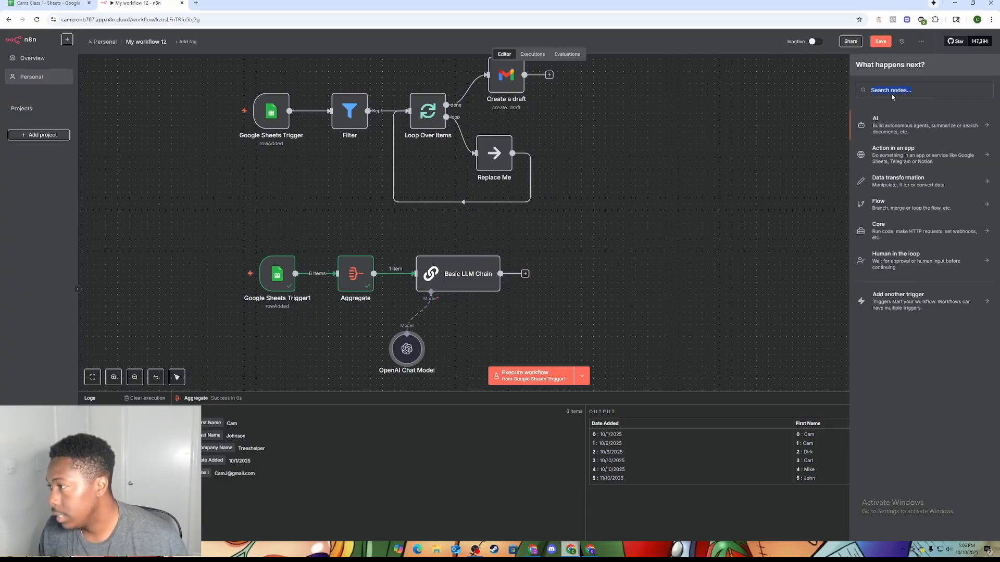
text(gmail)
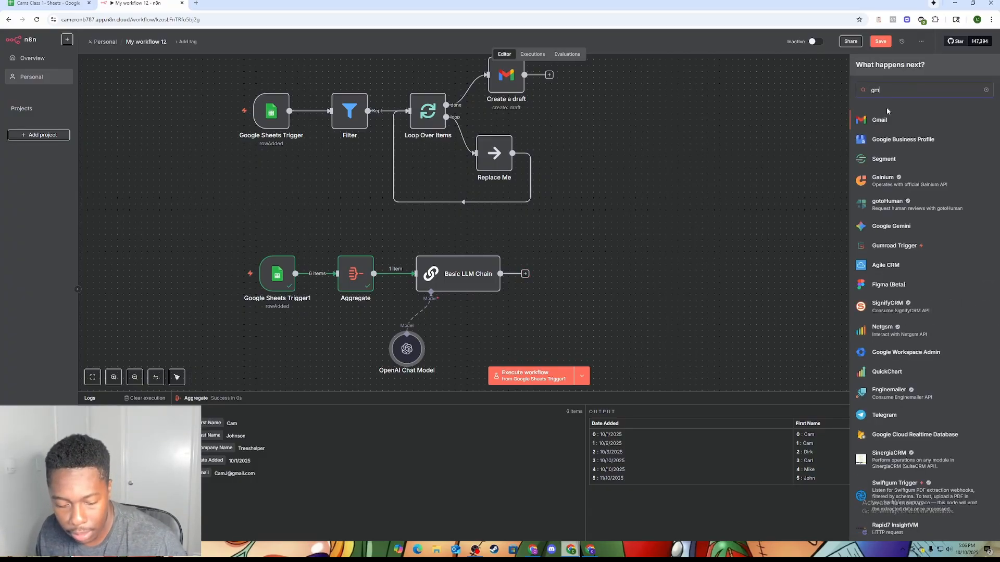
click(888, 124)
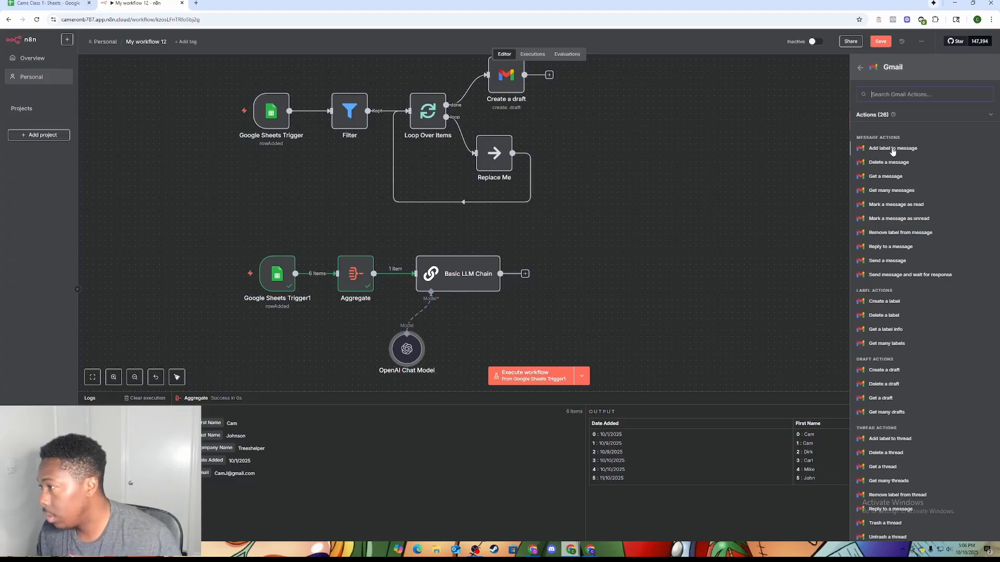
click(889, 371)
Step: Set the new draft's subject to "Make Sure To Check Your Leads" followed by the recipient's first name
click(328, 168)
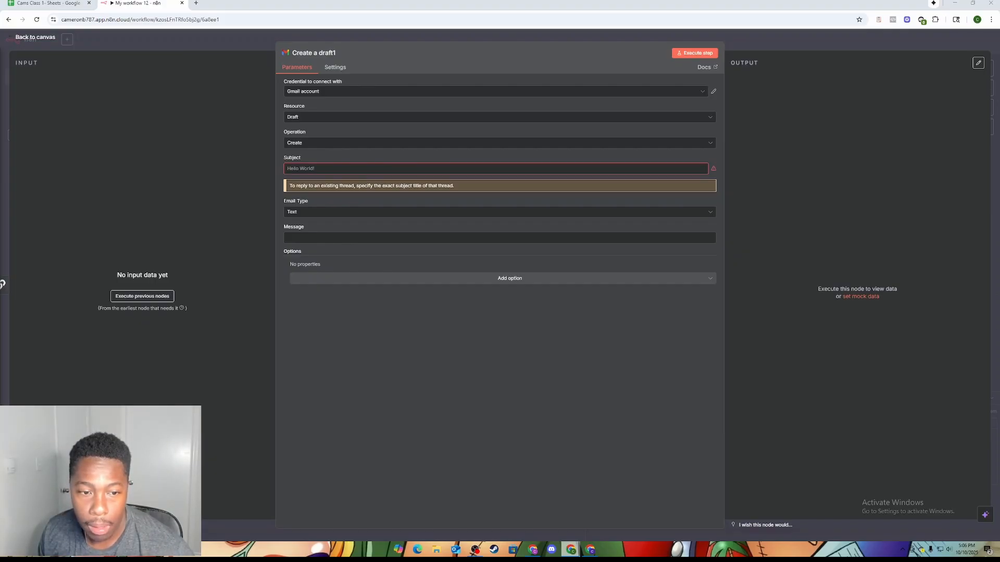
click(329, 168)
text(Make Sure To Check Your Leads Cam)
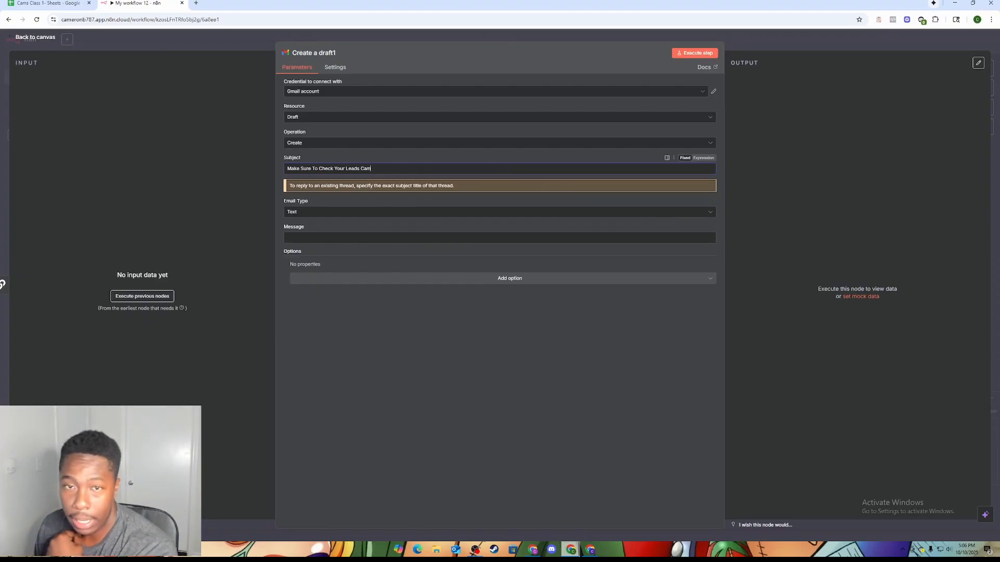
Step: Return to the canvas and execute the Basic LLM Chain node on its own to generate the lead summary text
click(206, 46)
right_click(485, 286)
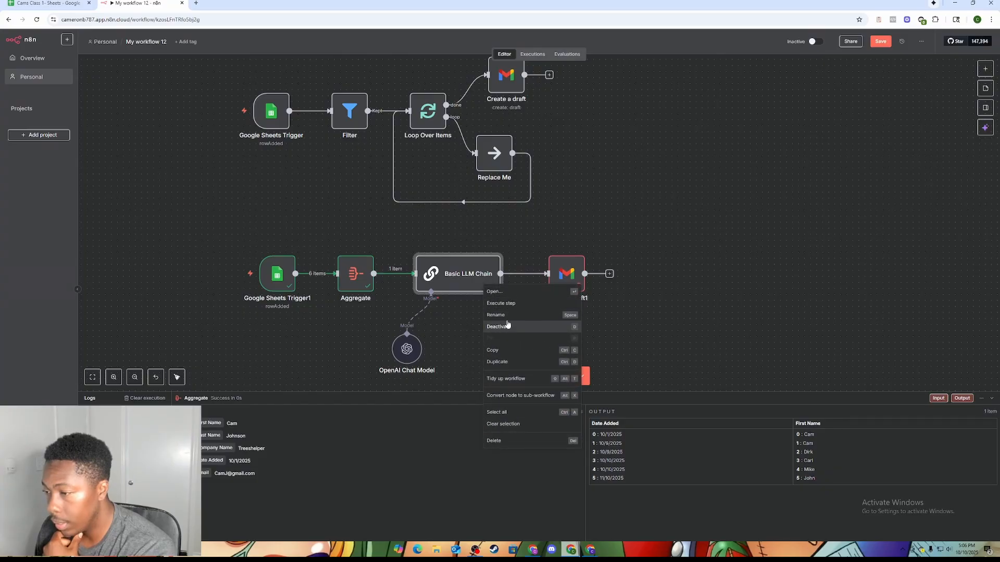
click(511, 304)
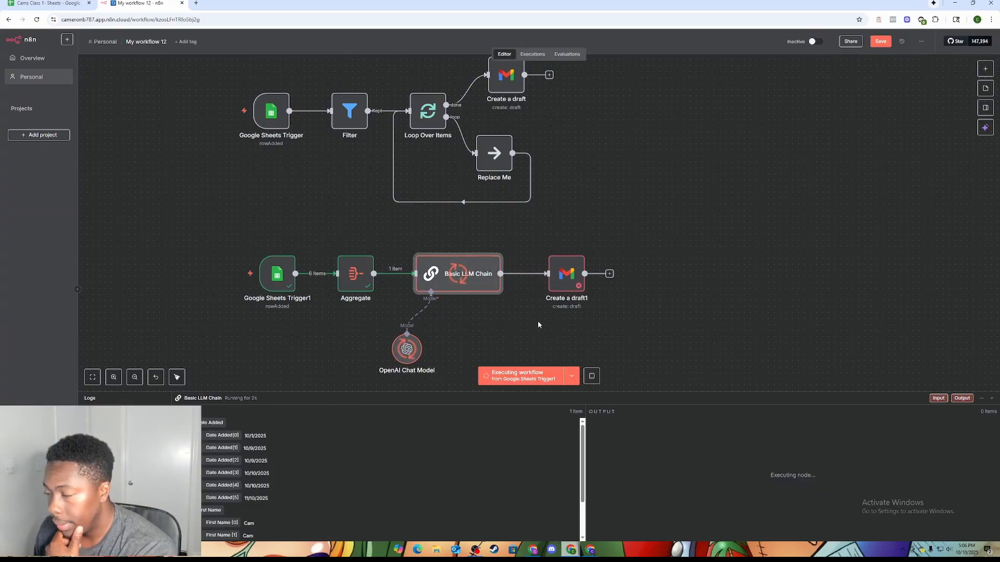
Step: Map the Basic LLM Chain's text output ({{ $json.text }}) into the reminder draft's message and execute that draft node from the canvas
double_click(572, 282)
click(302, 238)
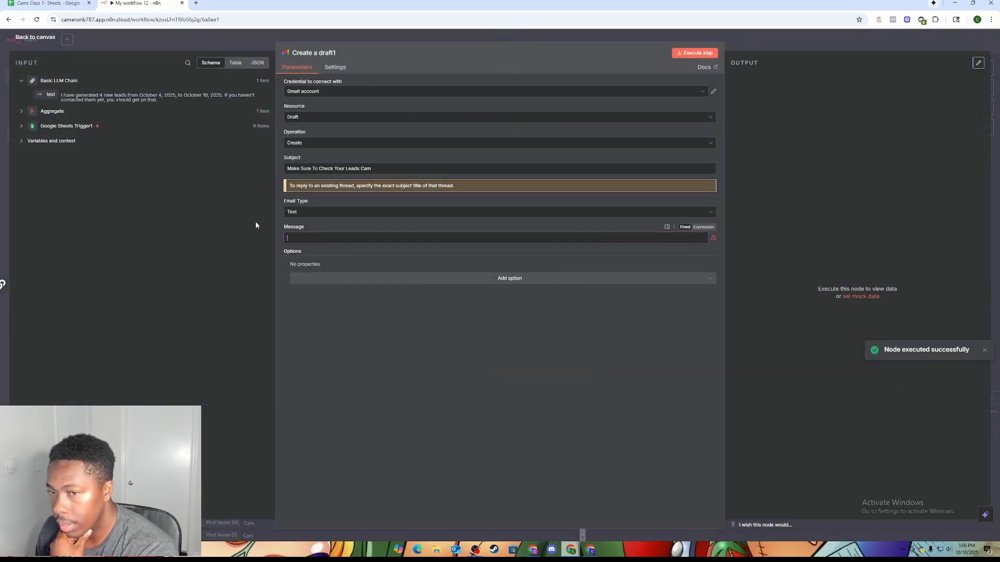
drag(51, 94, 300, 238)
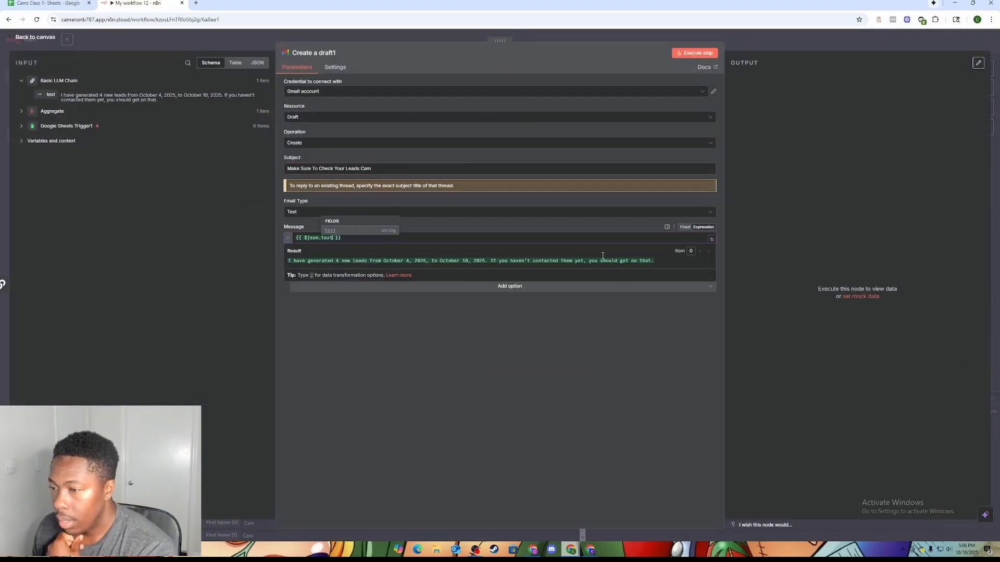
click(828, 48)
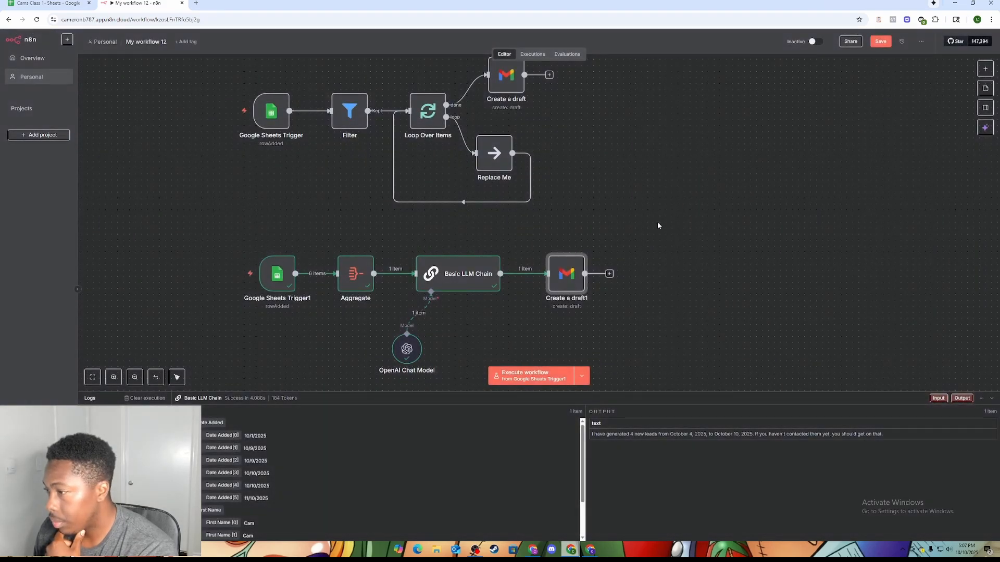
right_click(558, 276)
click(574, 295)
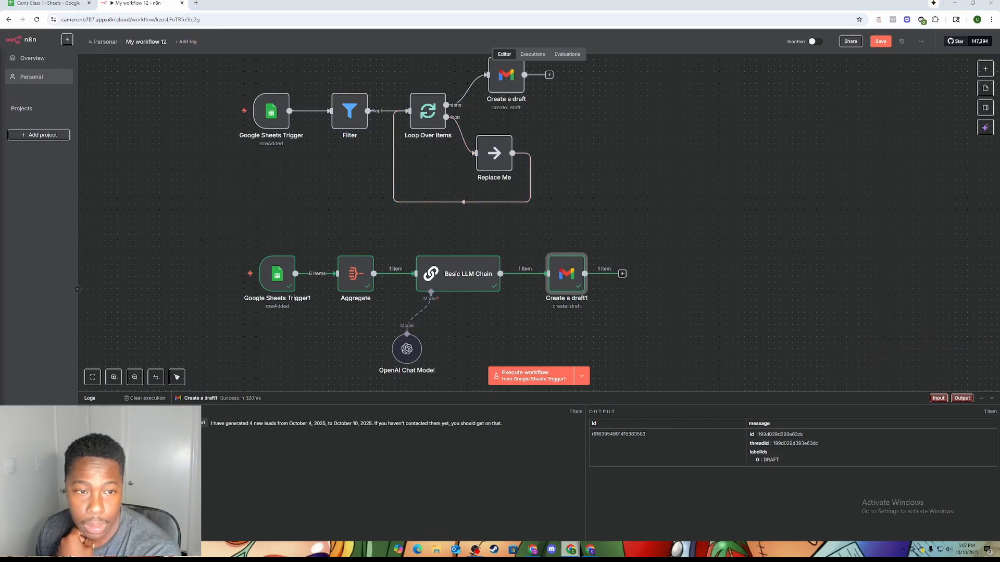
Step: Check the new "Make Sure To Check Your Leads" message among Gmail's drafts and switch back to the n8n workflow
drag(224, 560, 237, 4)
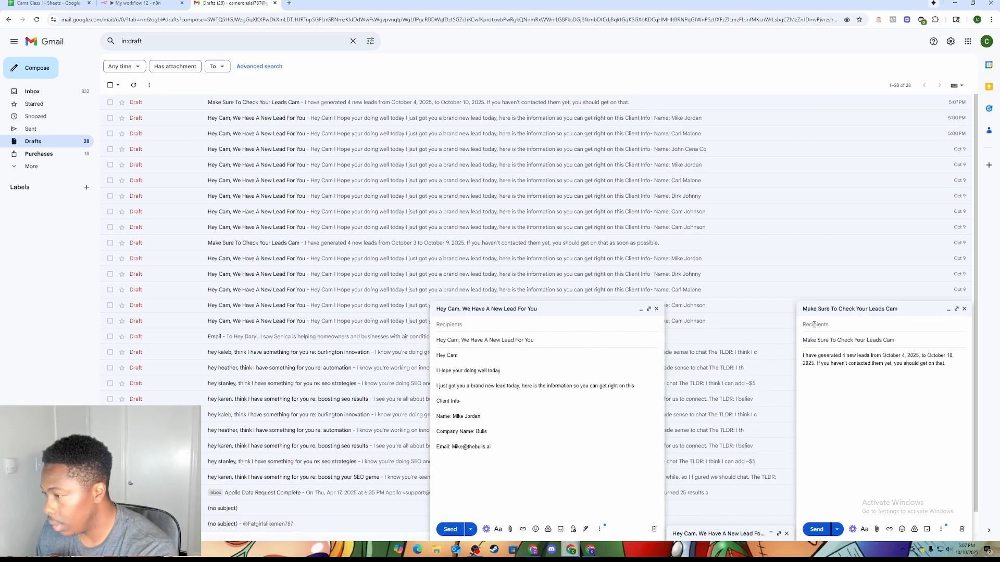
click(656, 309)
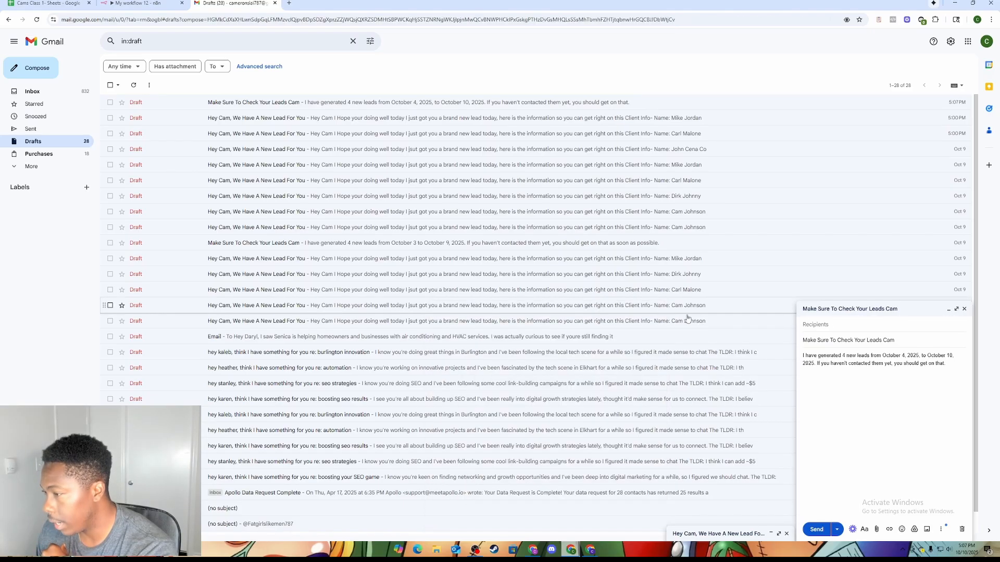
click(965, 310)
click(348, 107)
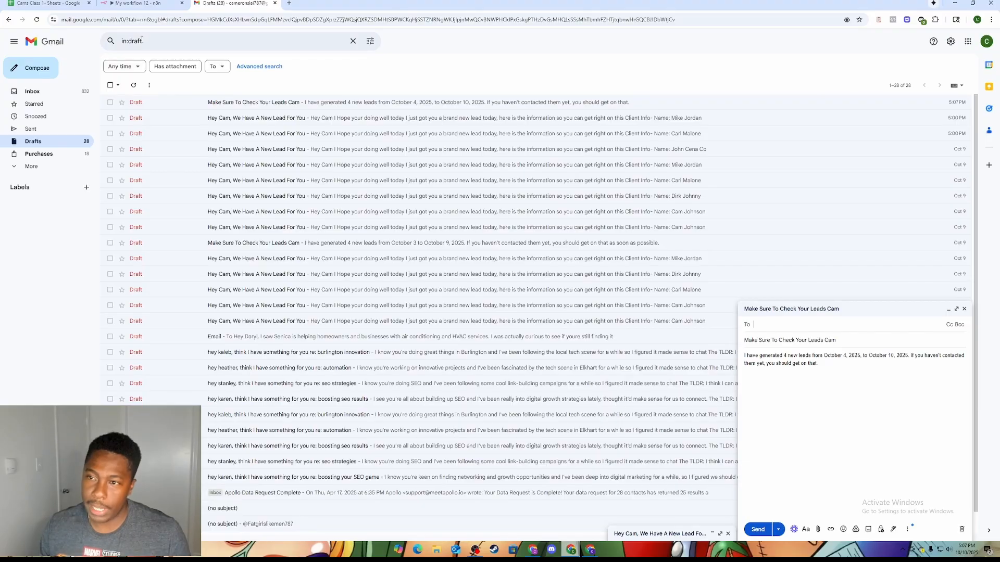
click(138, 3)
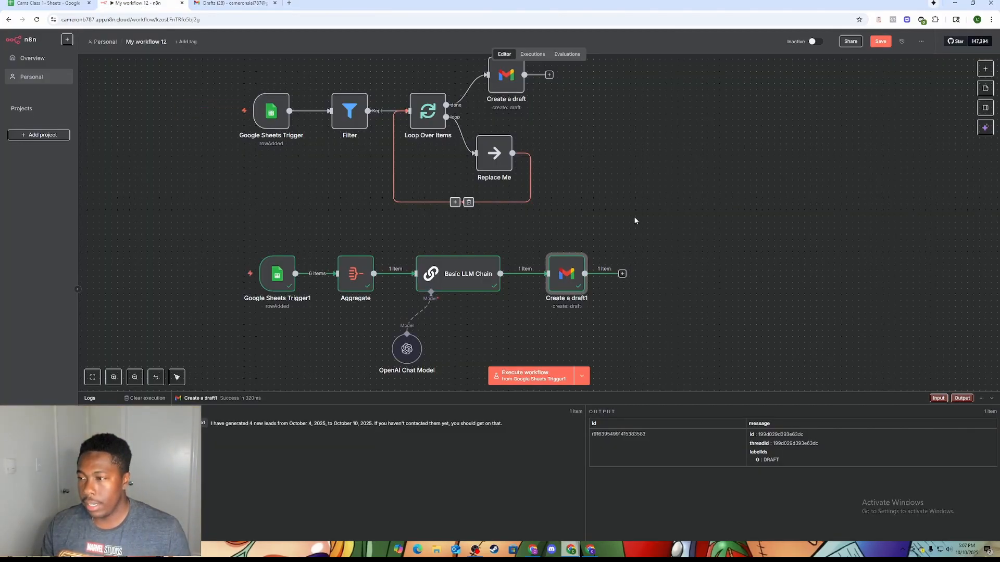
mouse_move(634, 220)
mouse_down()
mouse_move(652, 232)
mouse_move(633, 236)
mouse_up()
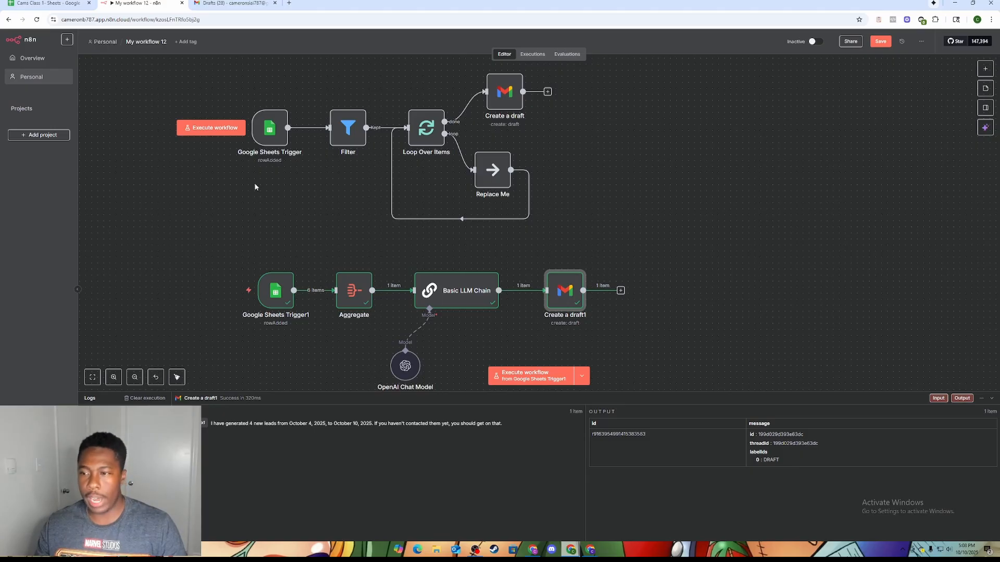
mouse_move(255, 130)
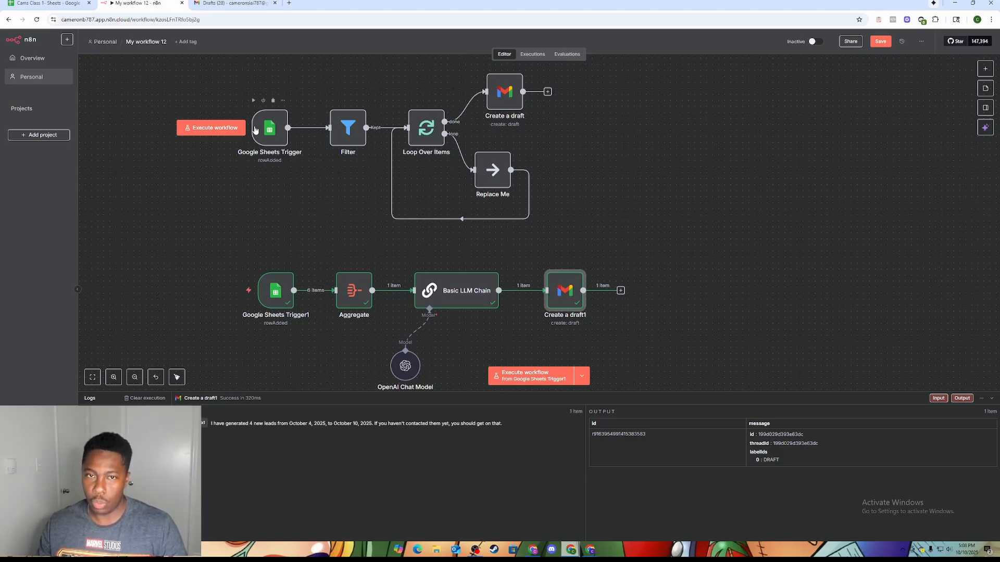